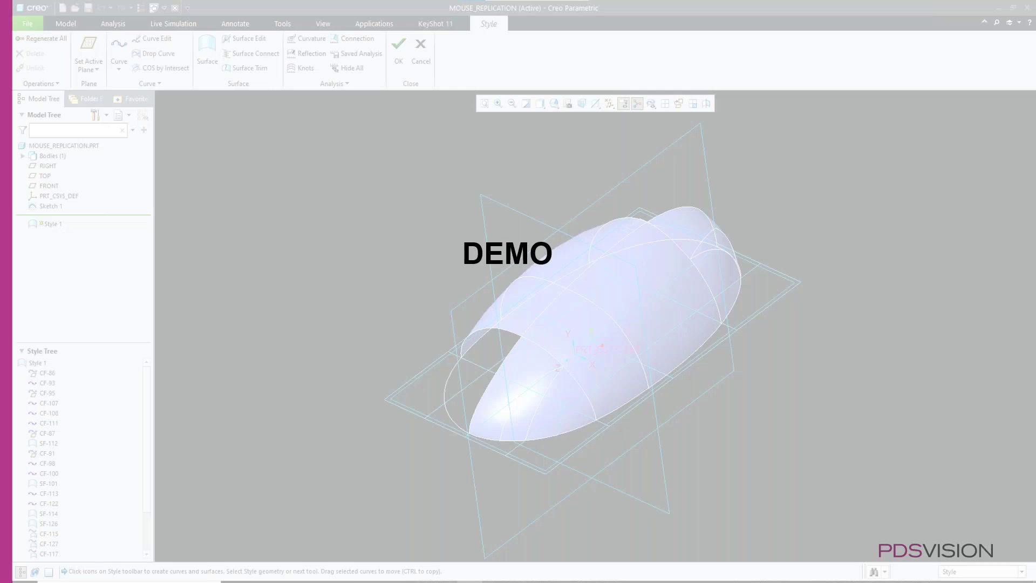
Step: Leave the slide show and switch to the MOUSE_REPLICATION model in Creo Parametric
key(Escape)
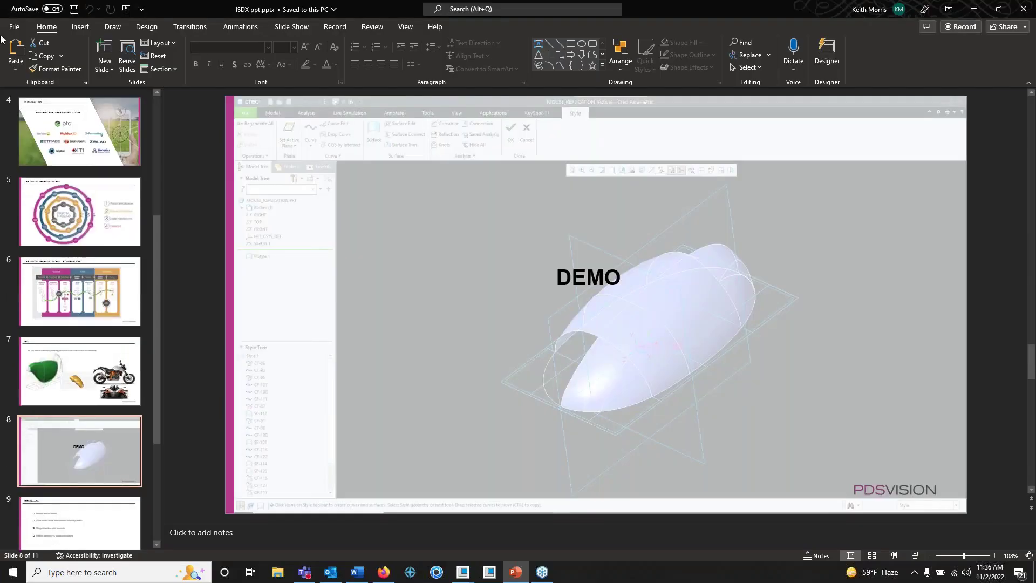
click(463, 574)
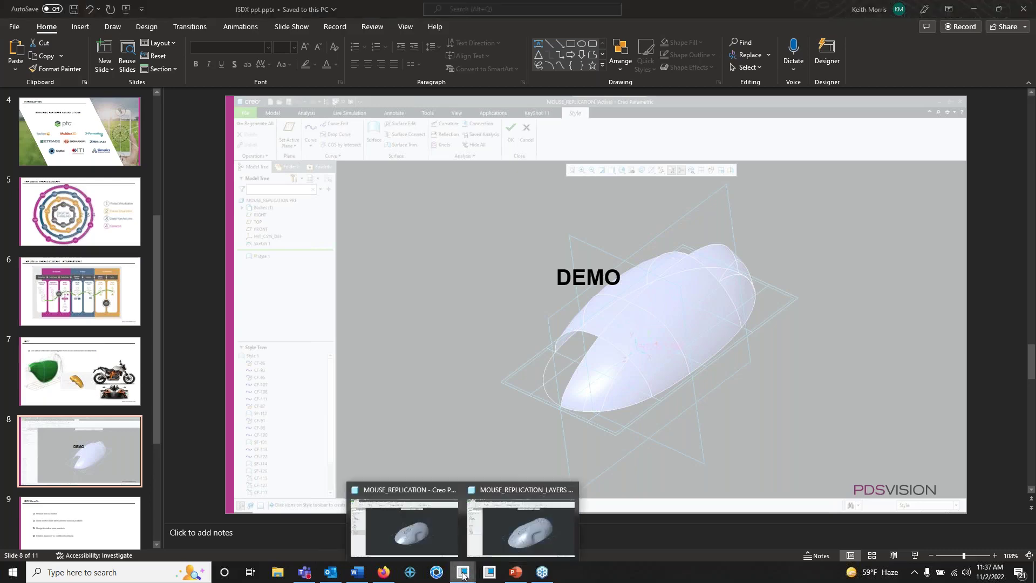
click(448, 542)
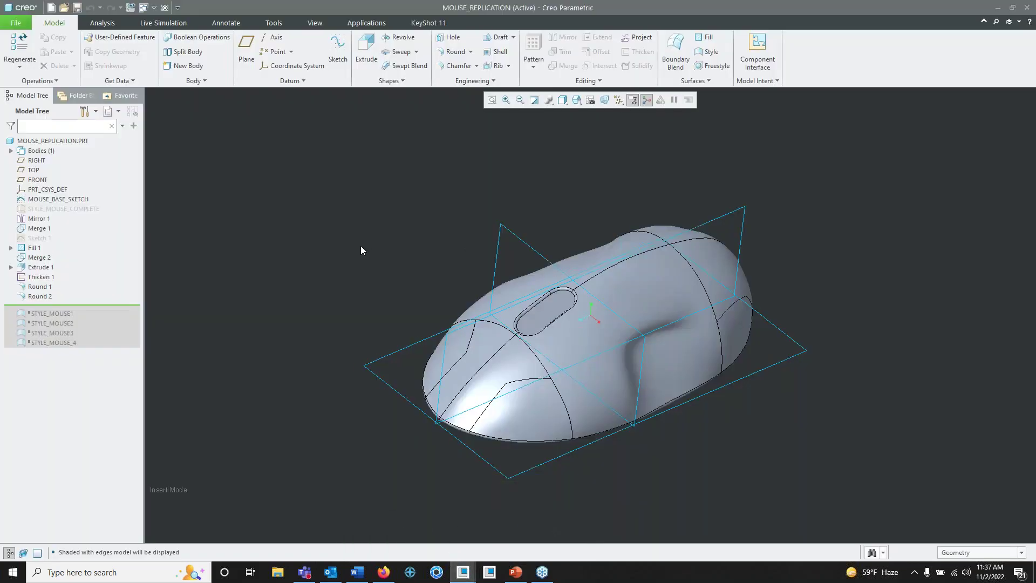
Step: Examine the finished mouse body, its scroll-wheel slot and side grips from several angles
middle_drag(485, 266, 485, 334)
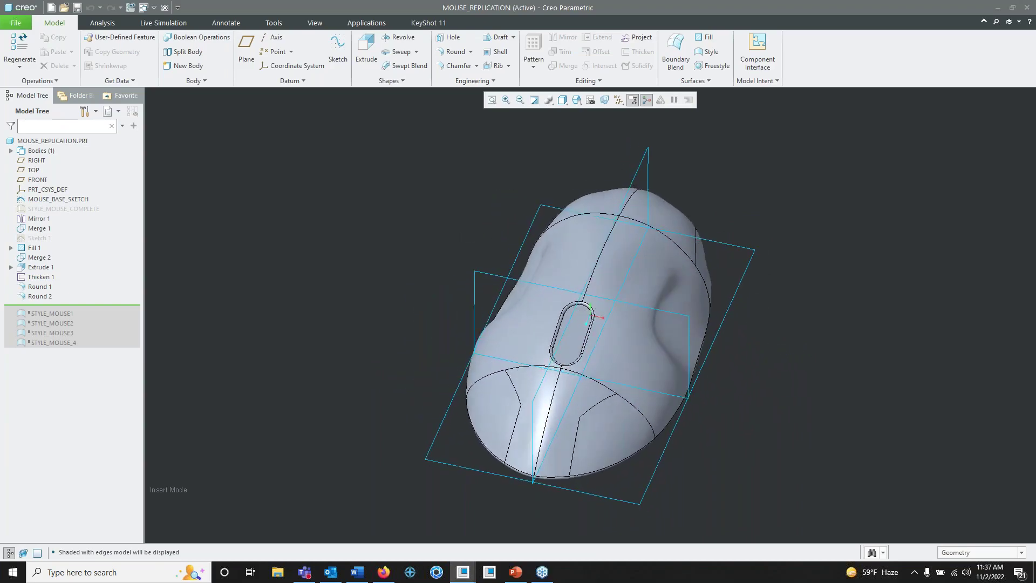
middle_drag(578, 320, 559, 300)
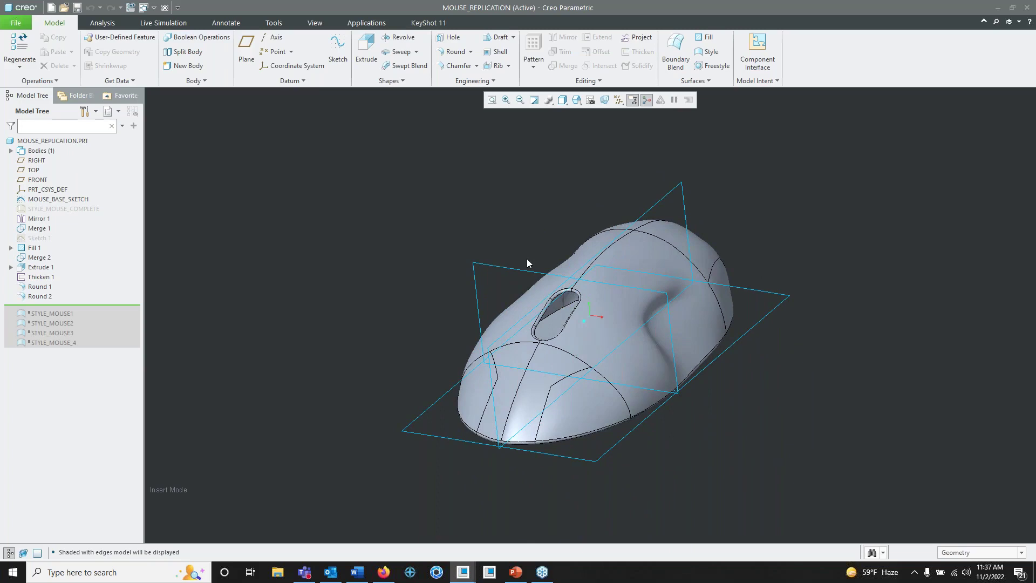
middle_drag(480, 266, 515, 261)
scroll(518, 252, down, 2)
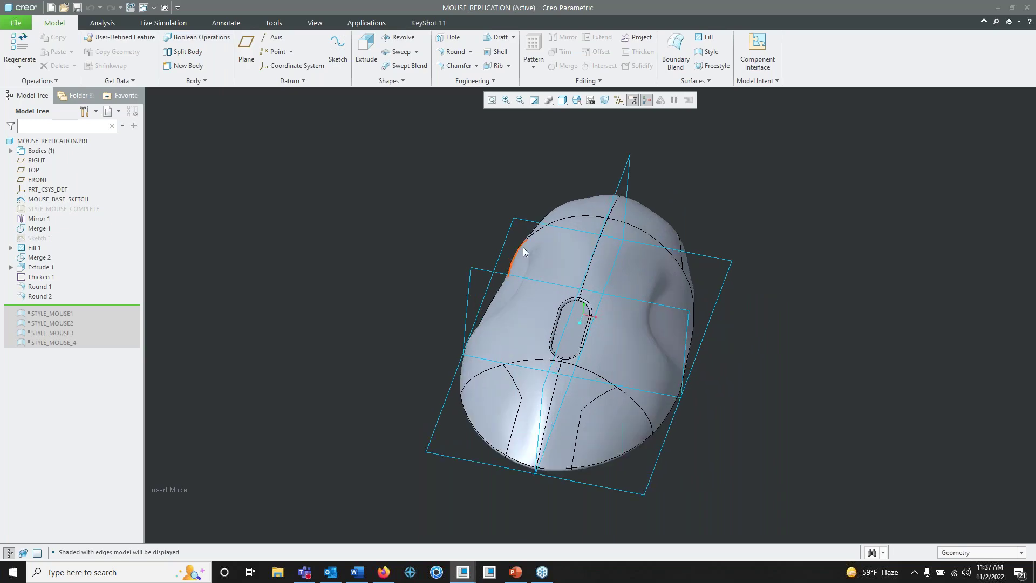
mouse_move(531, 222)
middle_down()
mouse_move(552, 242)
mouse_move(592, 232)
mouse_move(523, 219)
mouse_move(525, 228)
middle_up()
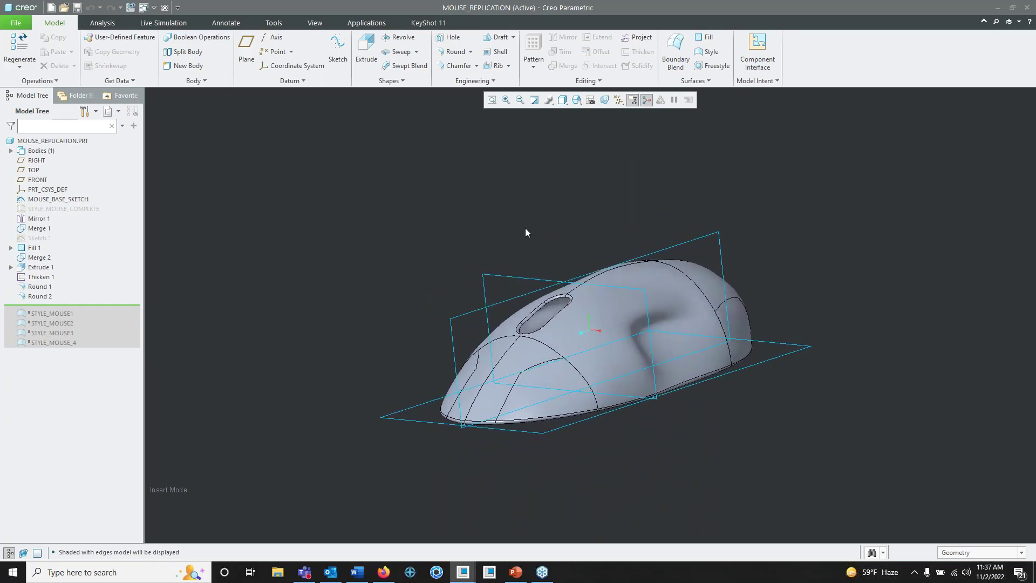
mouse_move(576, 249)
middle_down()
mouse_move(596, 261)
mouse_move(586, 272)
mouse_move(612, 276)
middle_up()
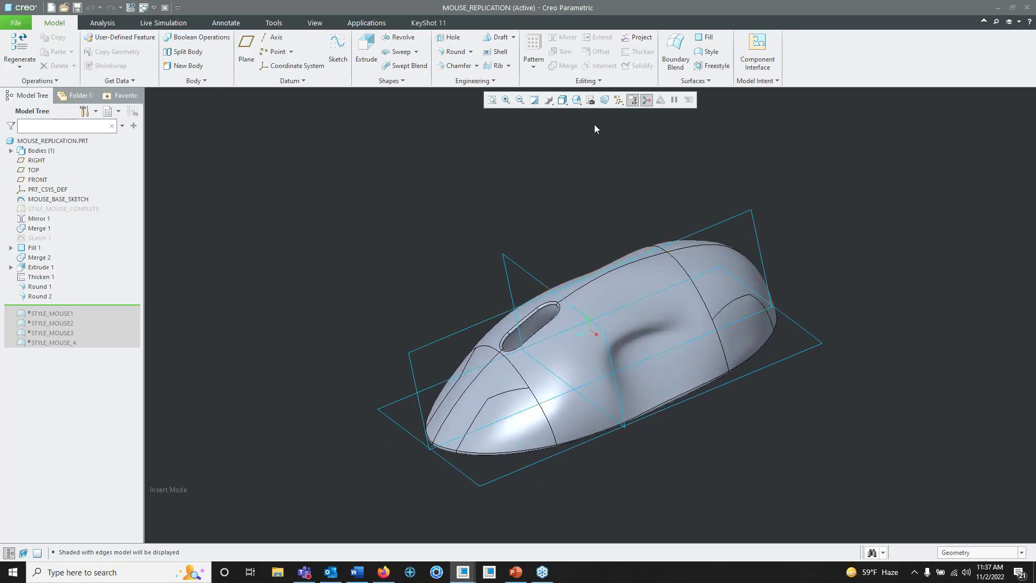
Step: Switch to the MOUSE_REPLICATION_LAYERS part and roll the model back to just after STYLE_MOUSE1
click(144, 8)
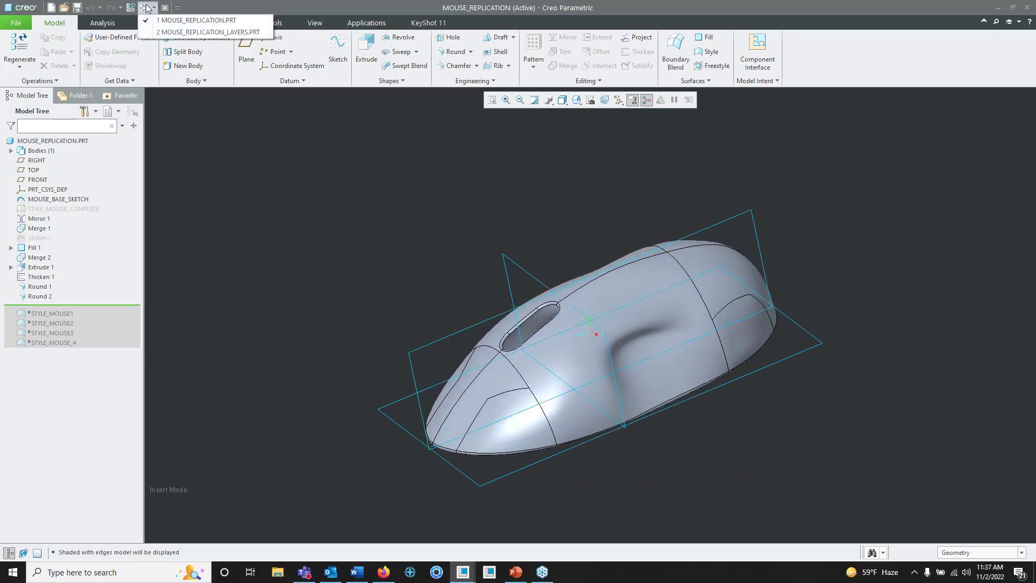
click(171, 32)
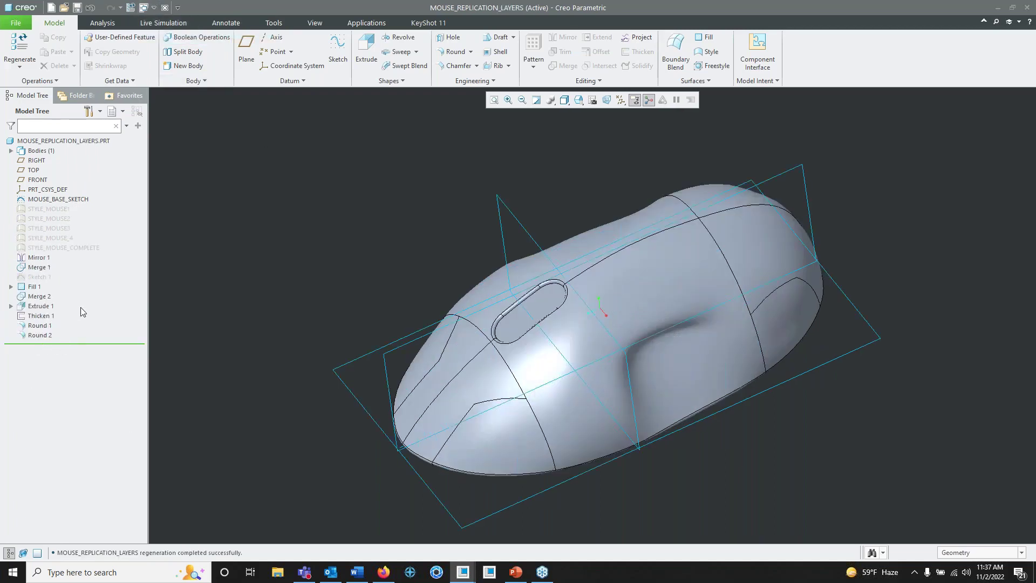
drag(82, 347, 89, 205)
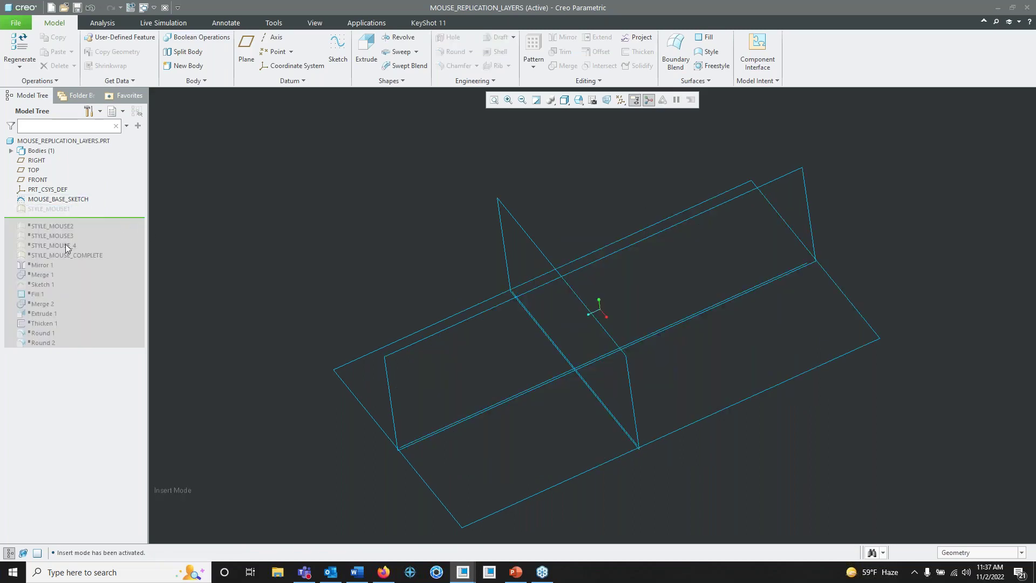
Step: Show the hidden STYLE_MOUSE1 feature and examine how its curves relate to MOUSE_BASE_SKETCH
click(57, 210)
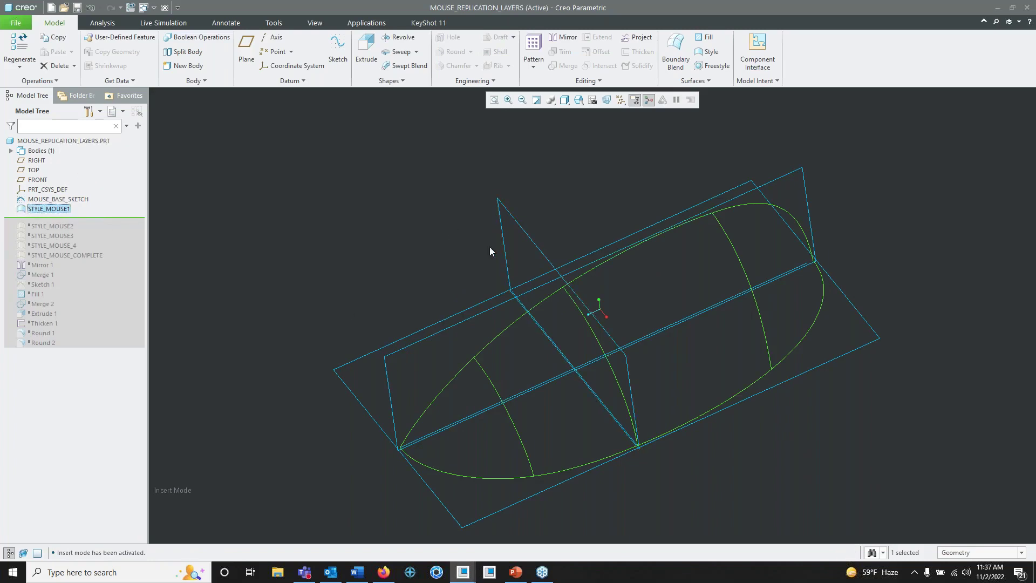
middle_drag(393, 322, 474, 298)
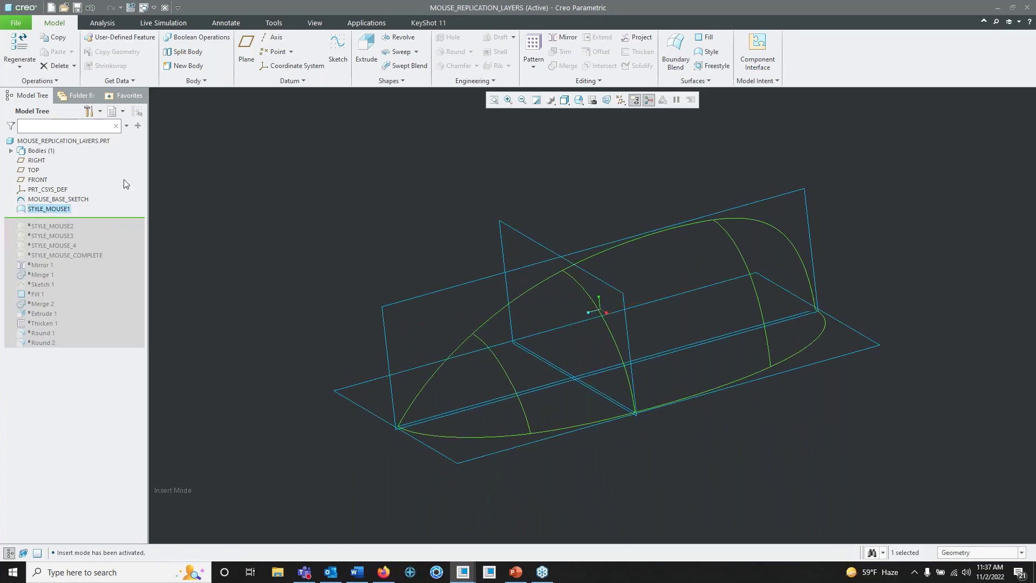
click(66, 198)
middle_drag(539, 388, 551, 381)
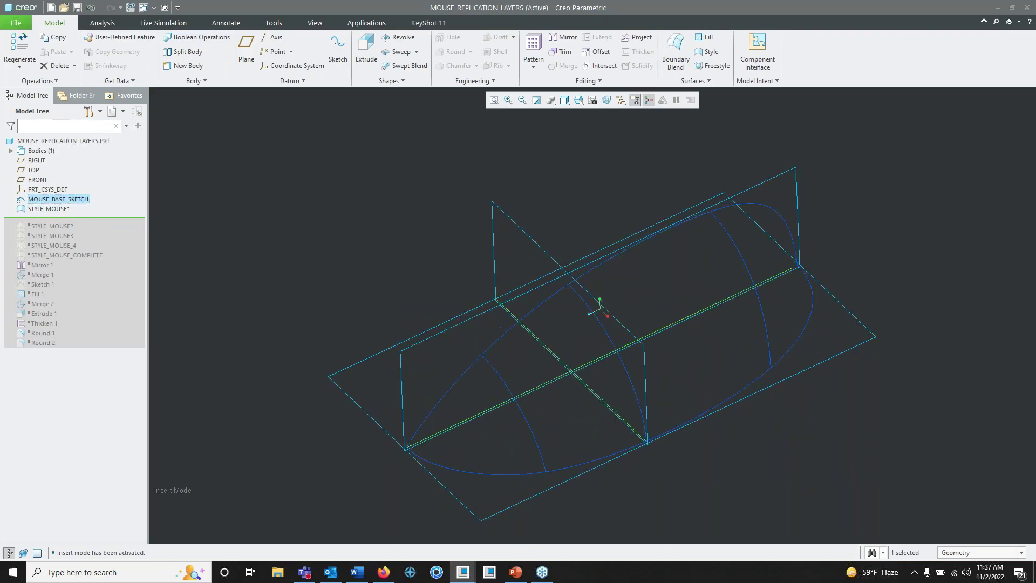
middle_drag(631, 309, 600, 350)
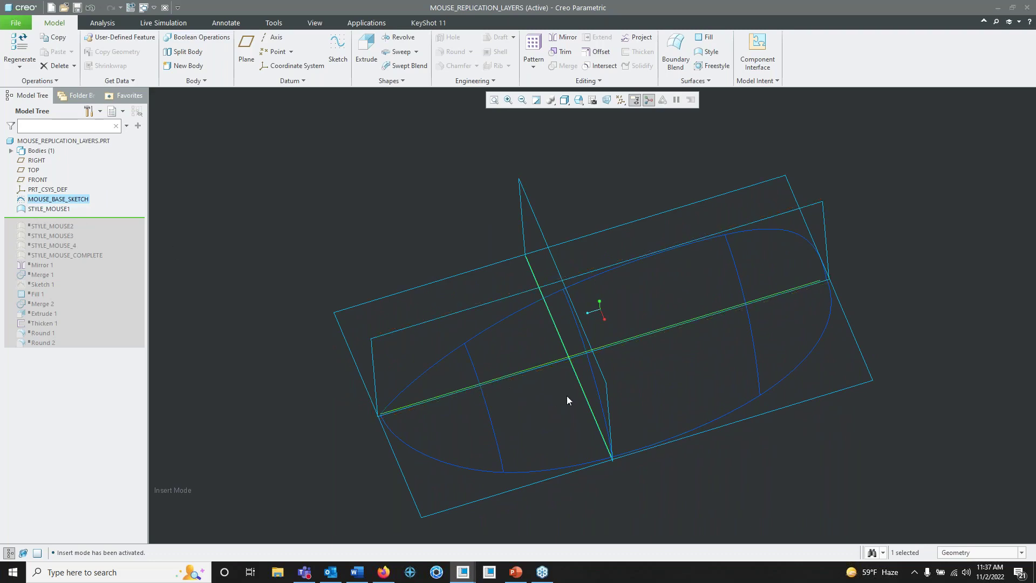
click(583, 393)
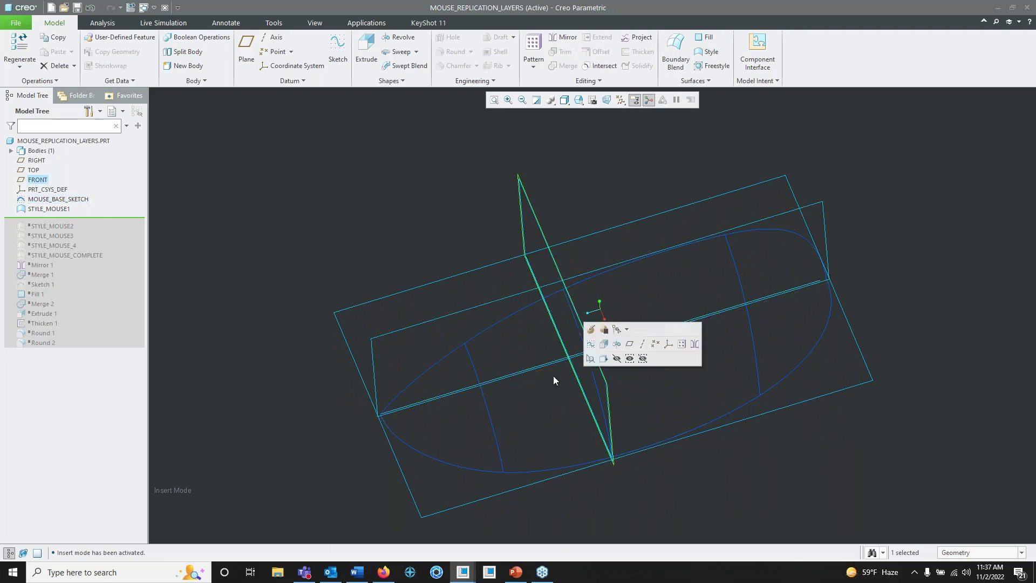
click(59, 200)
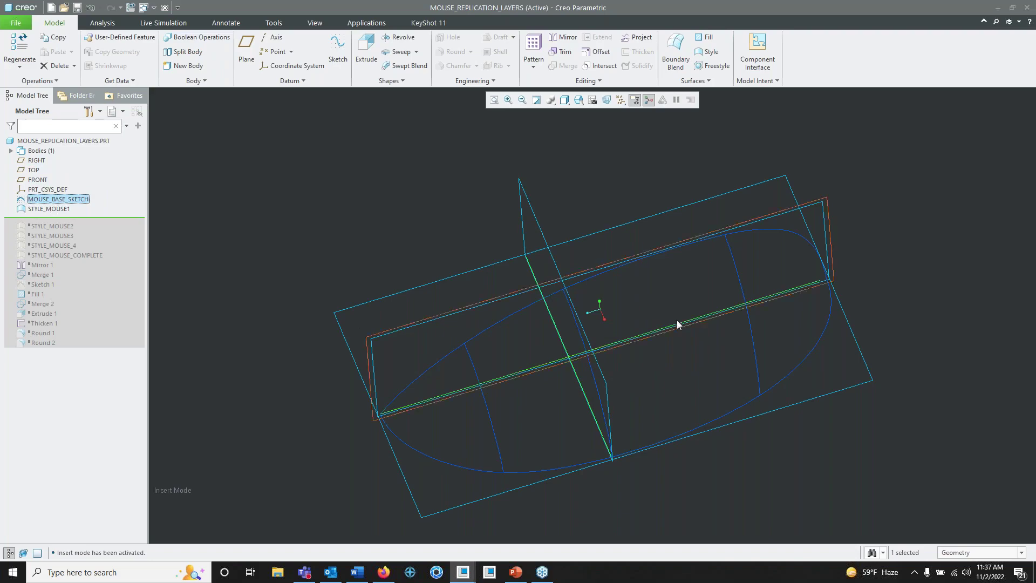
middle_drag(678, 325, 635, 304)
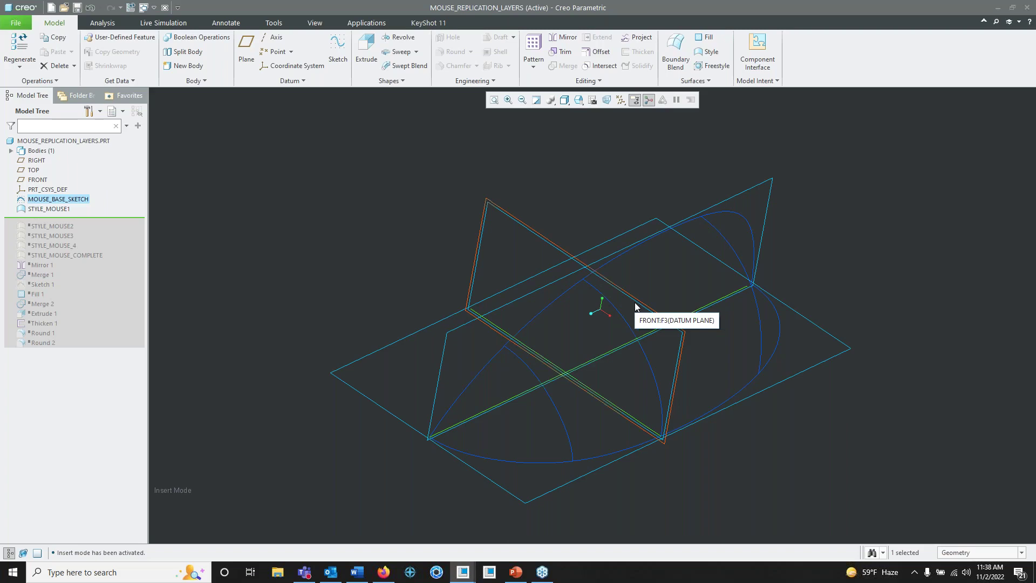
click(394, 224)
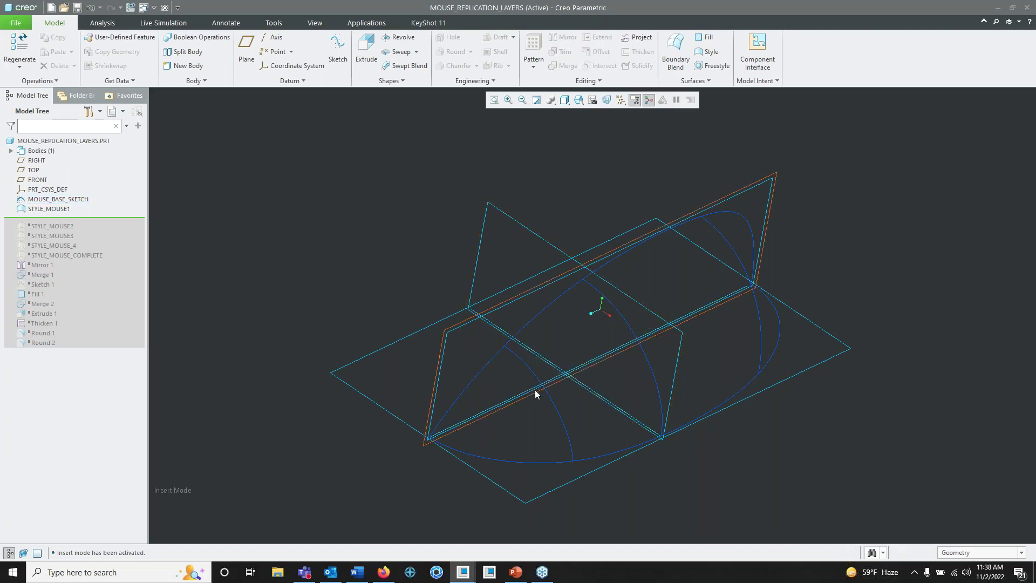
Step: Open the definition of the STYLE_MOUSE1 feature for editing in the Style environment
click(60, 208)
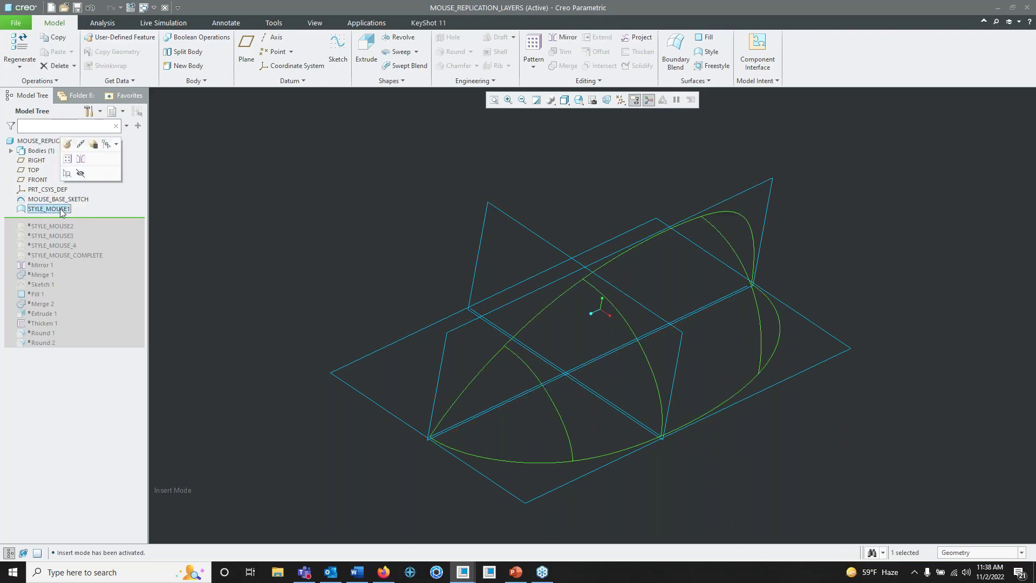
click(67, 144)
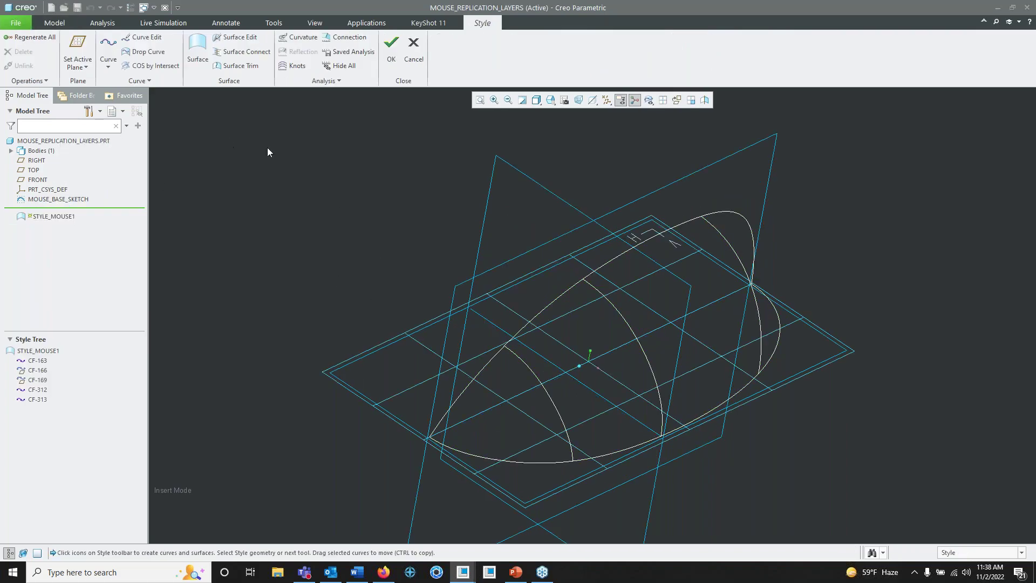
mouse_move(604, 326)
middle_down()
mouse_move(574, 296)
mouse_move(564, 312)
mouse_move(573, 302)
mouse_move(565, 291)
middle_up()
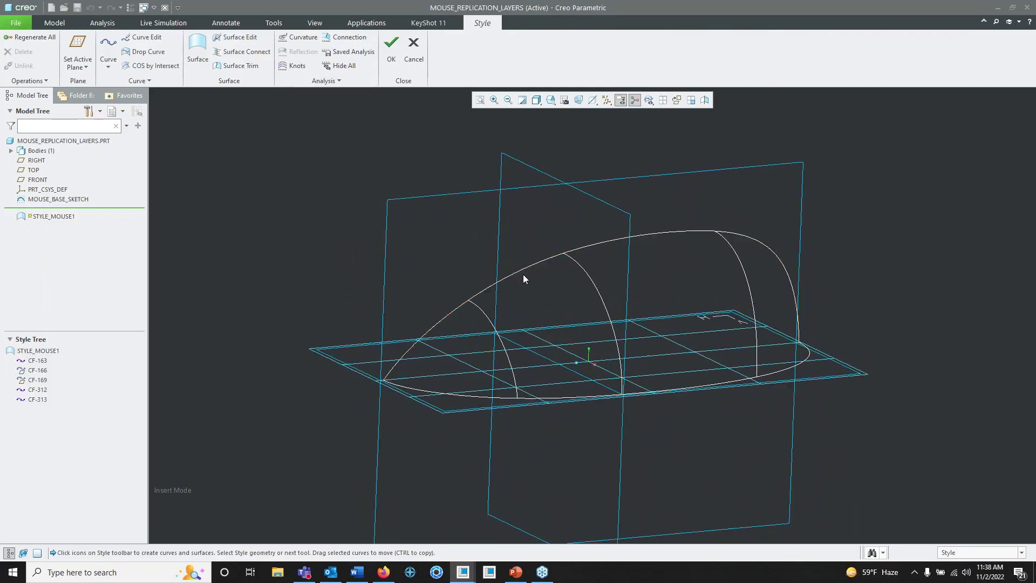
Step: Delete the cross-section curve CF-312 between the mouse's pointed end and its middle curve
click(506, 353)
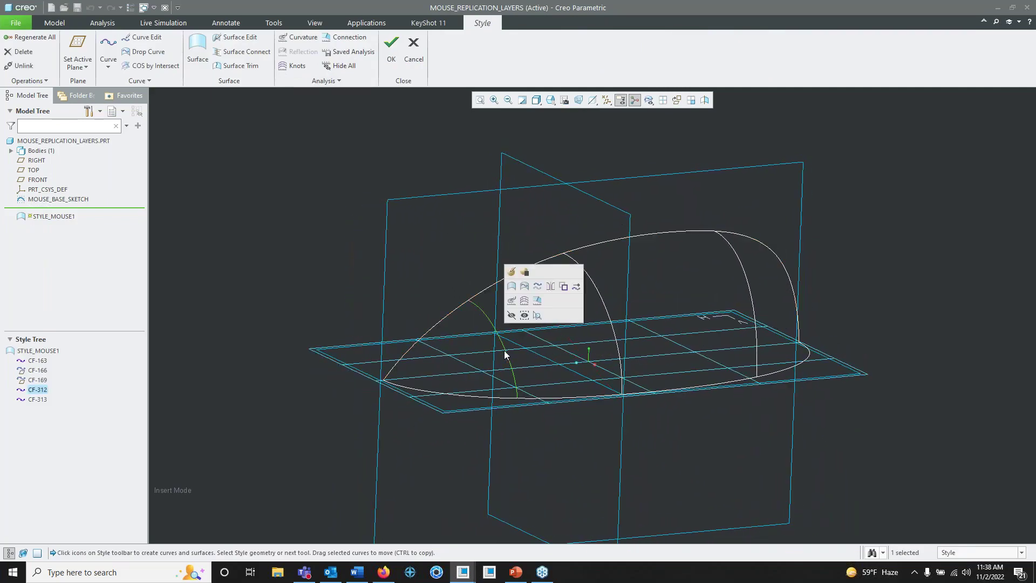
middle_drag(583, 347, 517, 354)
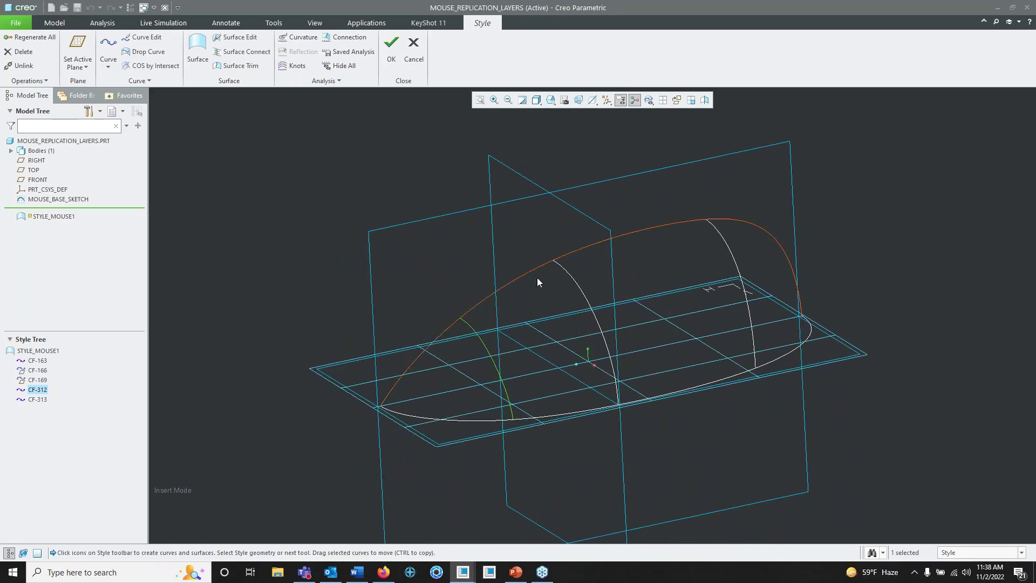
middle_drag(537, 277, 560, 287)
shift+middle_drag(545, 329, 550, 231)
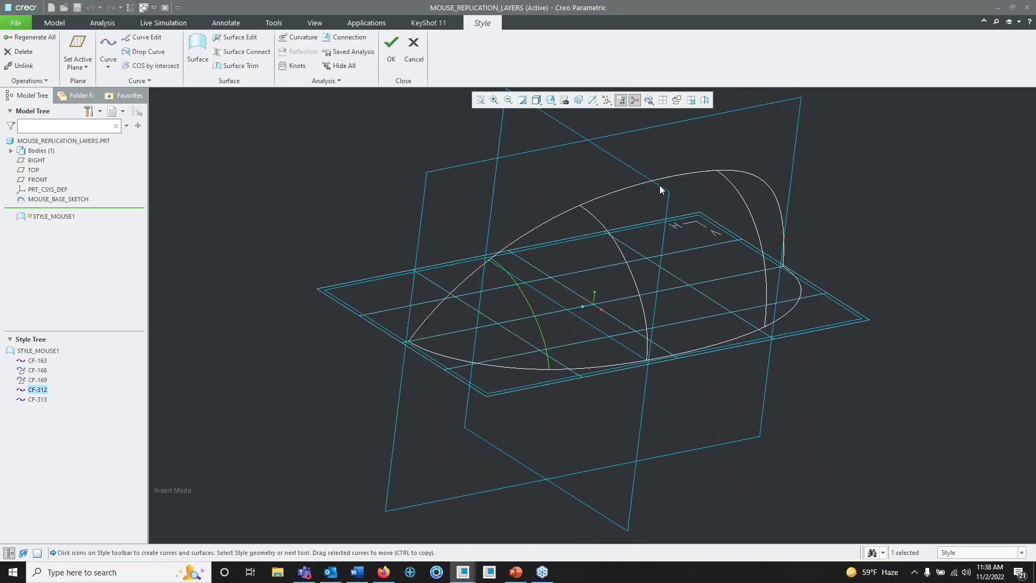
middle_drag(608, 264, 526, 273)
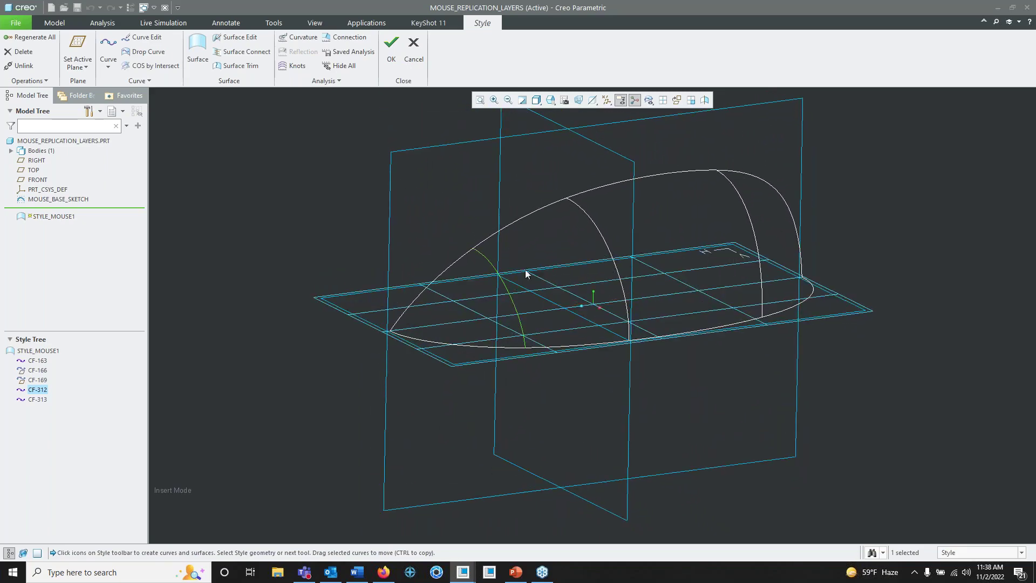
right_click(505, 294)
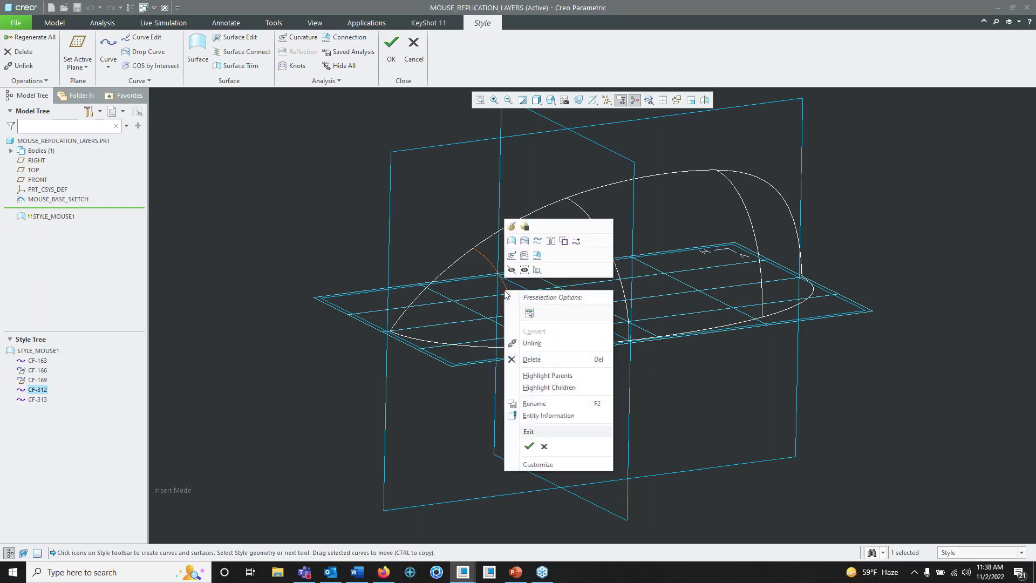
click(582, 358)
click(525, 311)
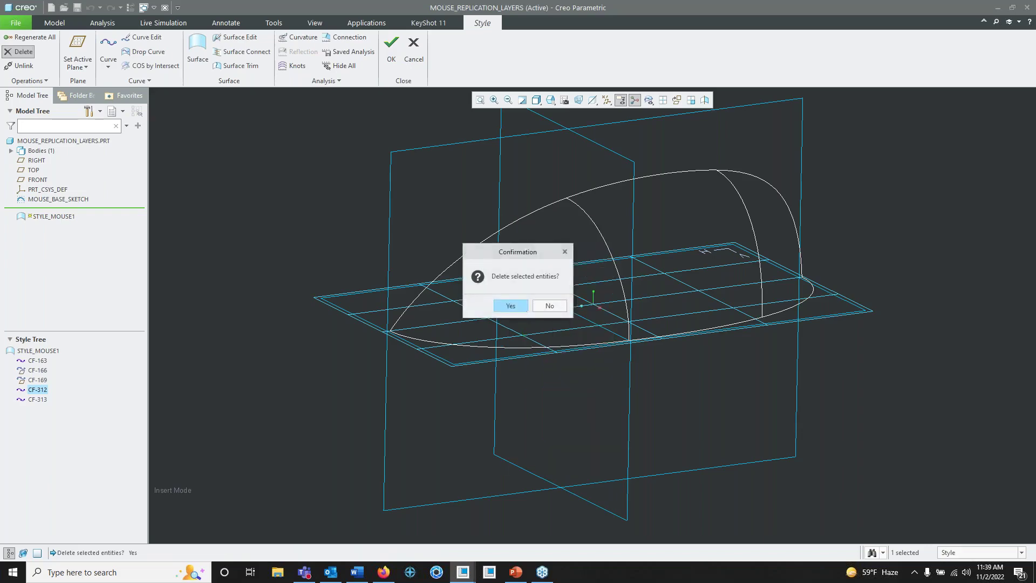
Step: Delete the cross-section curve CF-313 near the mouse's rounded rear end
middle_drag(766, 190, 699, 234)
middle_drag(597, 269, 675, 233)
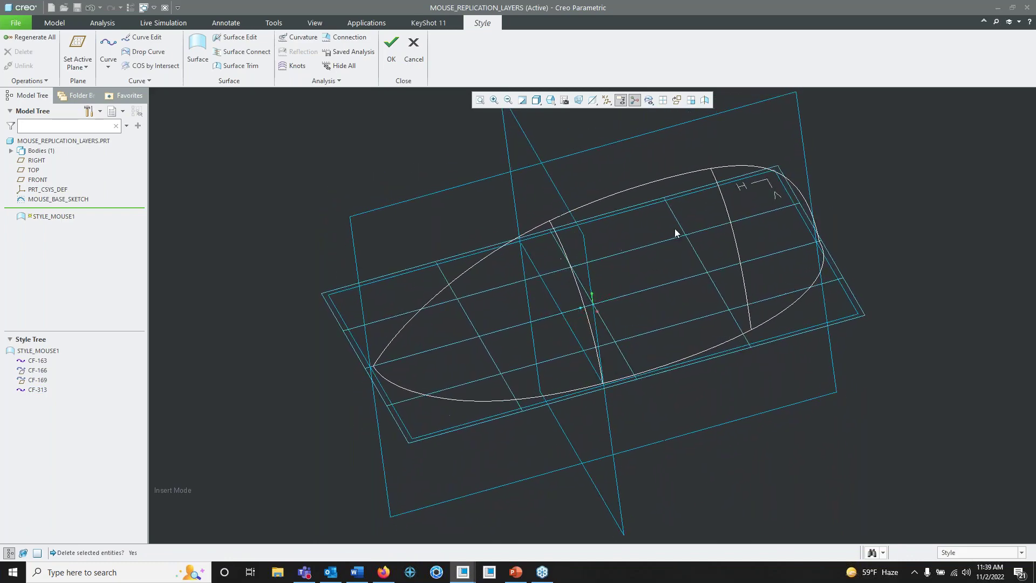
right_click(725, 214)
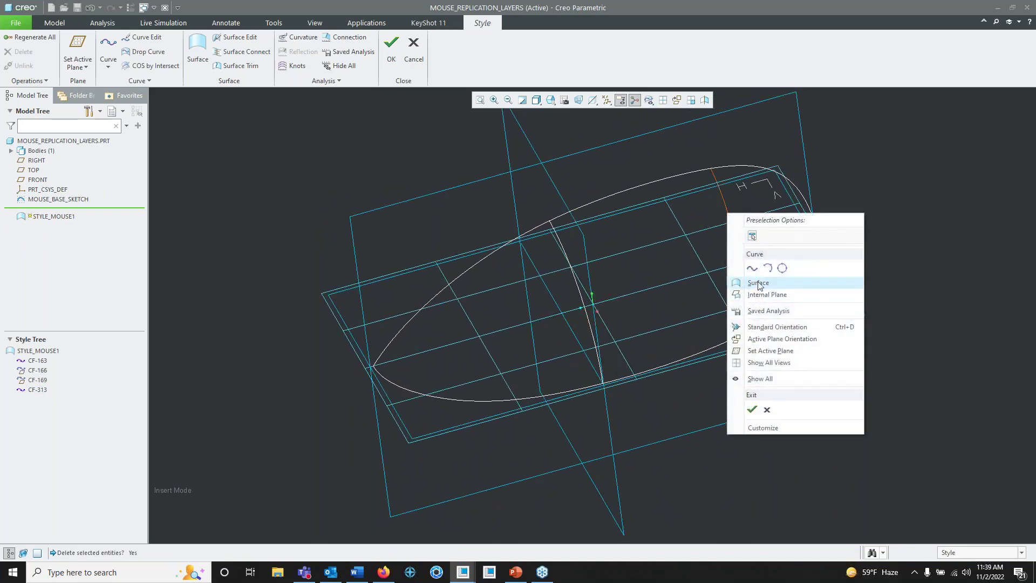
click(714, 195)
click(723, 200)
right_click(723, 202)
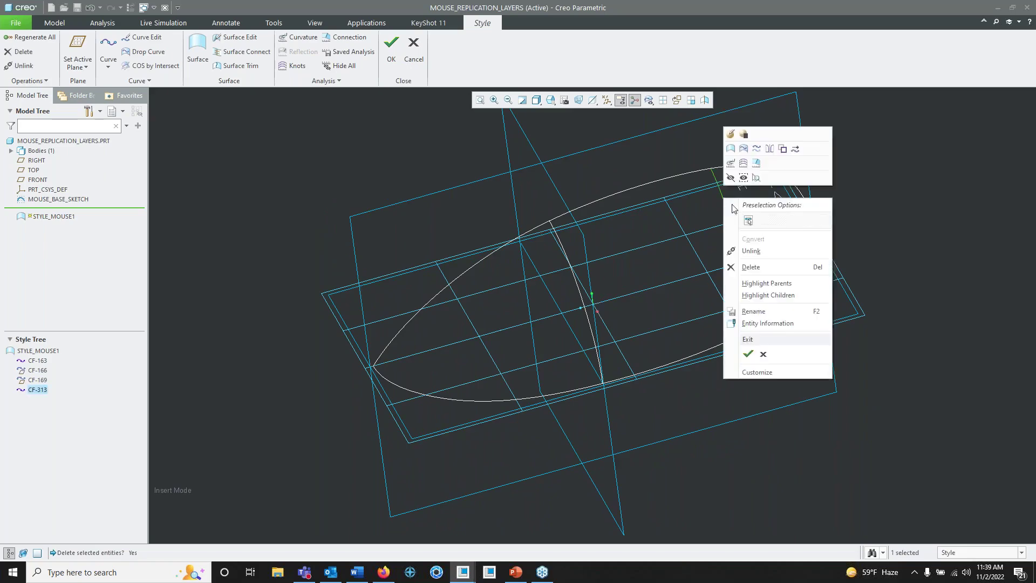
click(737, 267)
click(510, 305)
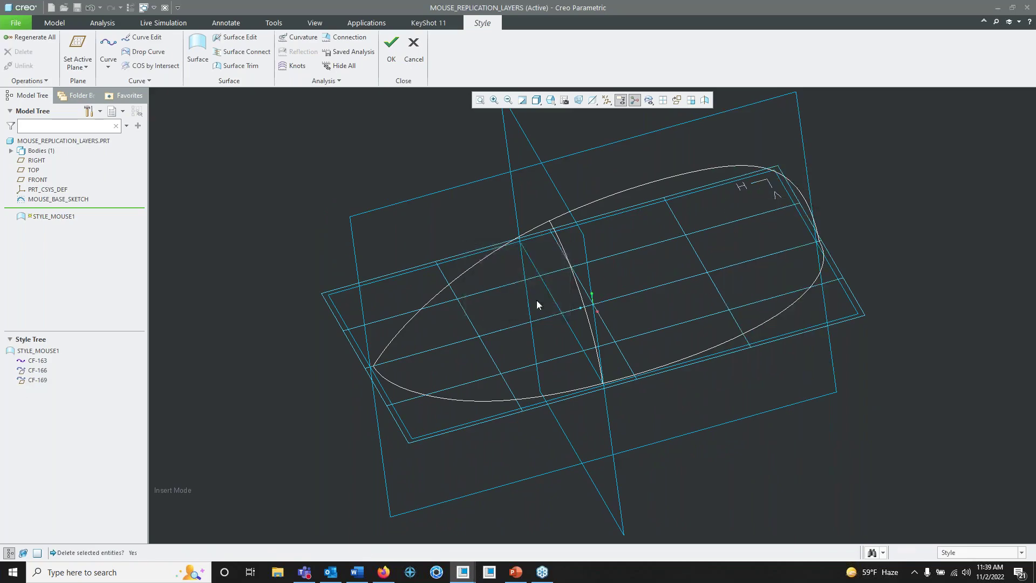
Step: Display all four views of the style curves and resize the view panes to enlarge the top and front views
mouse_move(537, 300)
middle_down()
mouse_move(580, 245)
mouse_move(589, 260)
mouse_move(567, 199)
mouse_move(659, 308)
mouse_move(646, 201)
middle_up()
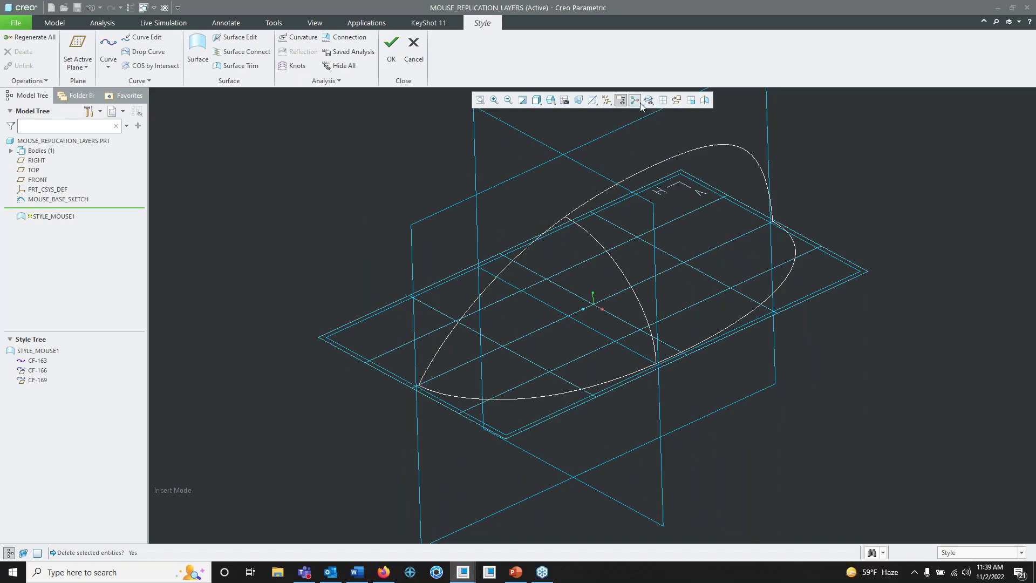
click(665, 105)
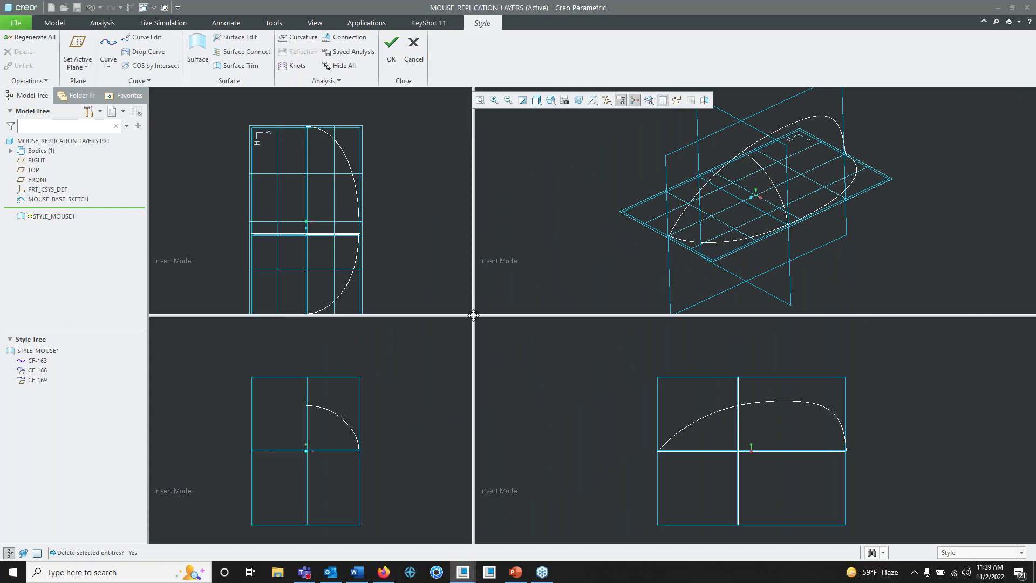
drag(479, 315, 542, 327)
middle_drag(729, 236, 788, 245)
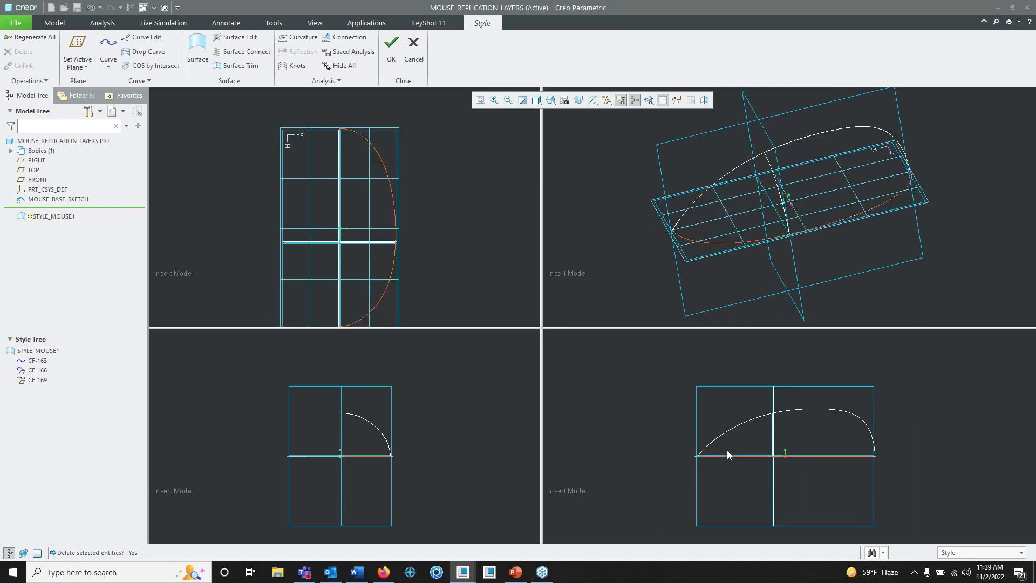
Step: Enlarge the curves in the front and side view panes, and return to the single-view display
scroll(783, 435, down, 3)
scroll(359, 436, down, 3)
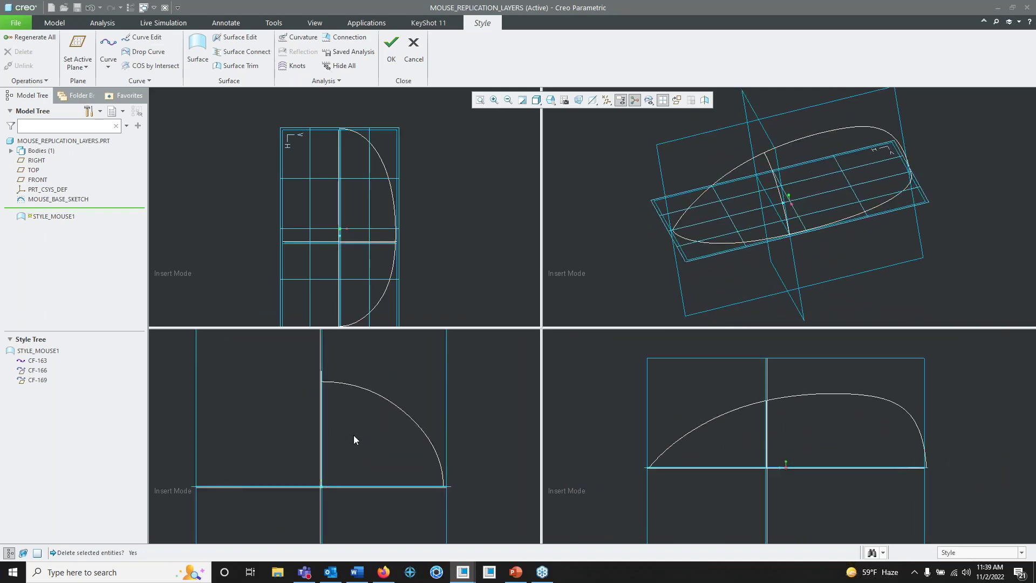
scroll(327, 226, down, 2)
scroll(328, 227, up, 2)
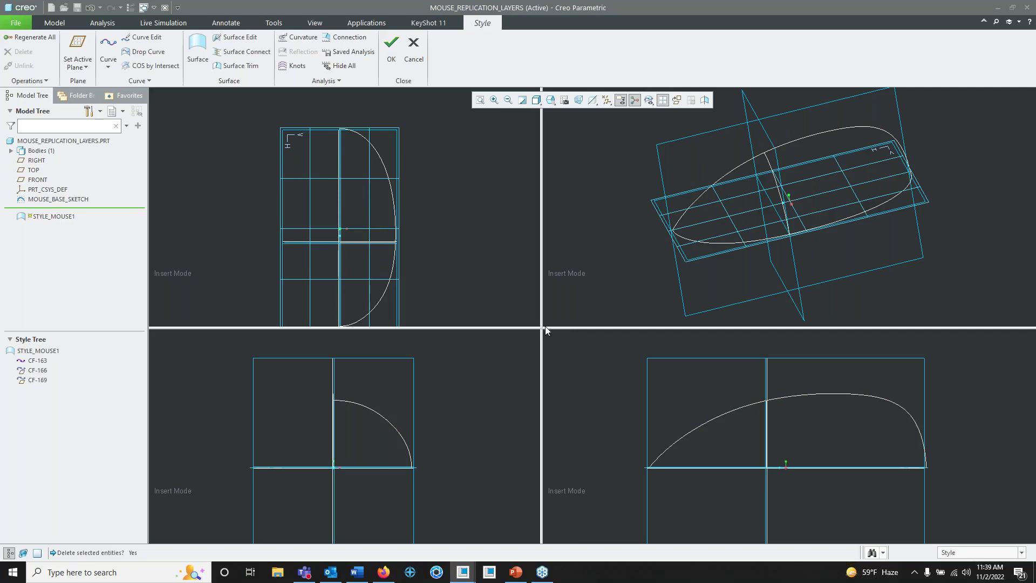
click(662, 100)
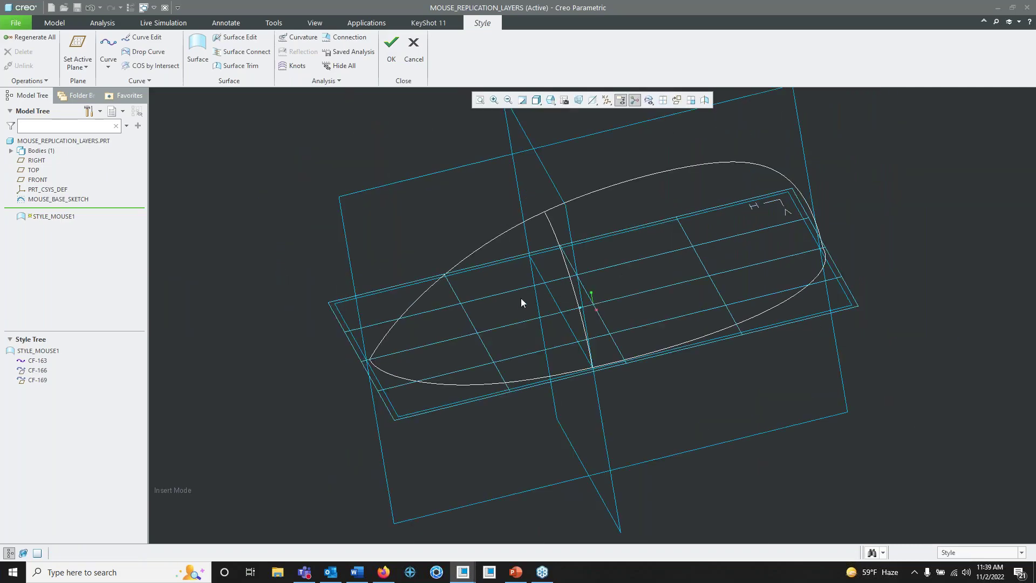
Step: Preview the style curves mirrored about the RIGHT plane, examine both halves together, and turn the mirrored display off
middle_drag(521, 302, 623, 119)
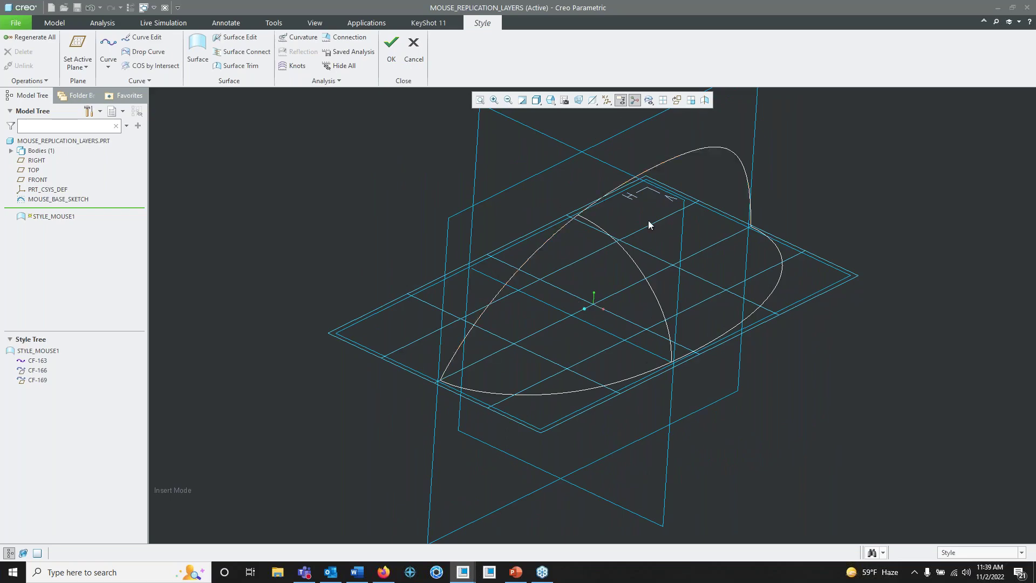
middle_drag(648, 221, 659, 141)
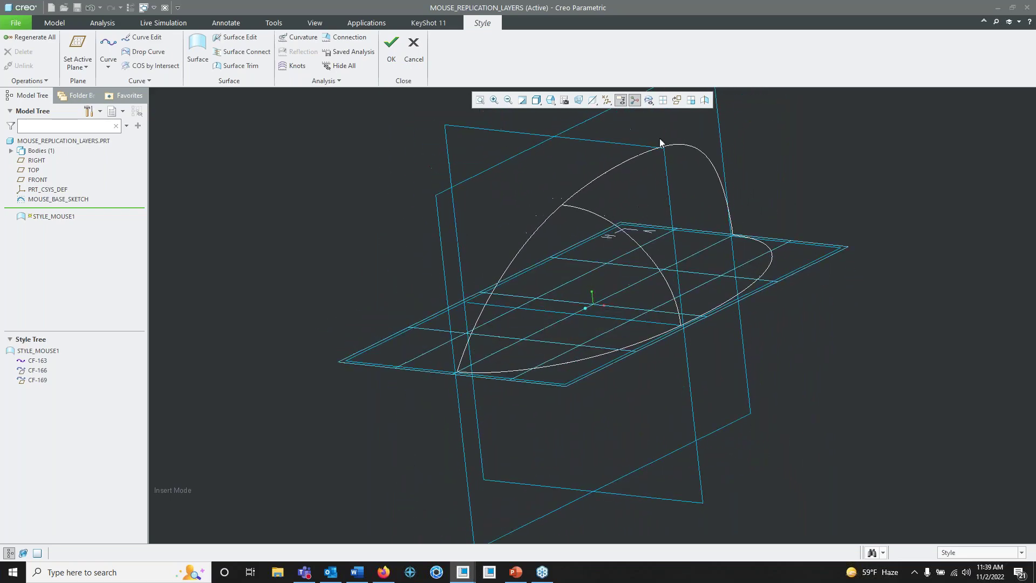
click(706, 101)
mouse_move(471, 179)
middle_down()
mouse_move(583, 323)
mouse_move(571, 325)
mouse_move(571, 303)
mouse_move(532, 308)
mouse_move(572, 313)
middle_up()
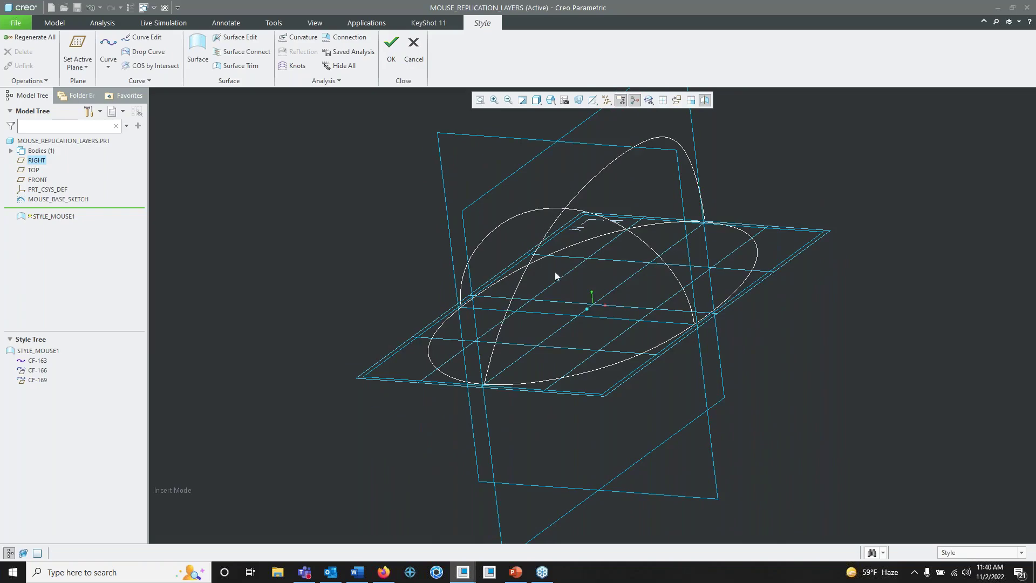
middle_drag(536, 274, 565, 268)
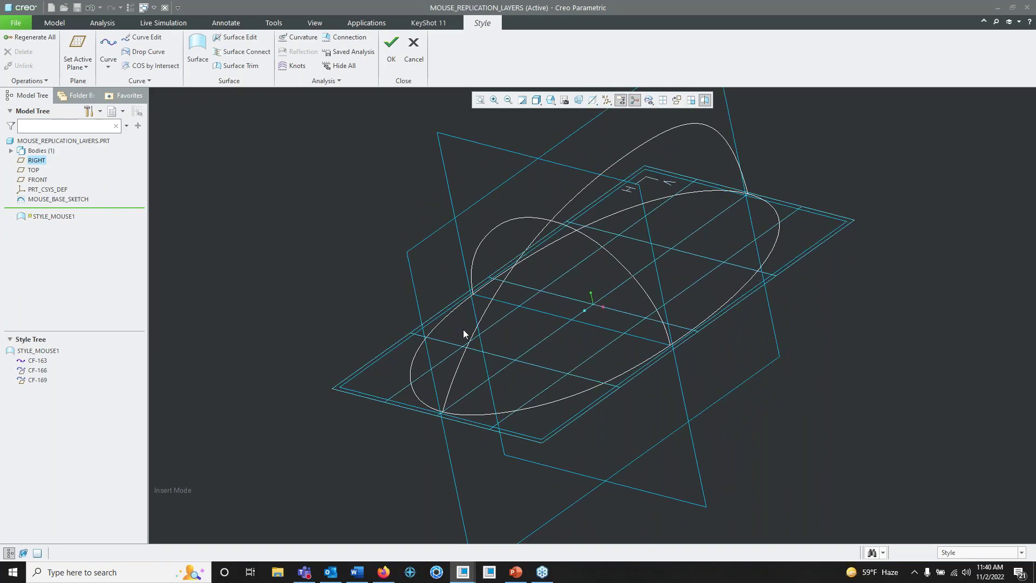
mouse_move(463, 333)
middle_down()
mouse_move(486, 351)
mouse_move(480, 366)
mouse_move(500, 342)
mouse_move(508, 219)
mouse_move(518, 265)
mouse_move(499, 260)
middle_up()
middle_drag(498, 259, 501, 223)
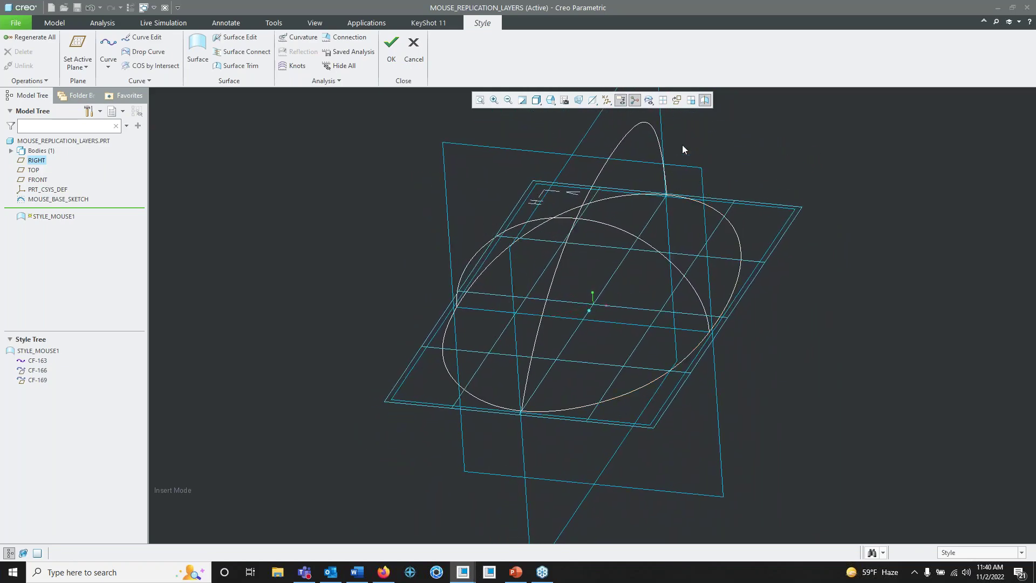
mouse_move(556, 295)
middle_down()
mouse_move(530, 295)
mouse_move(542, 300)
middle_up()
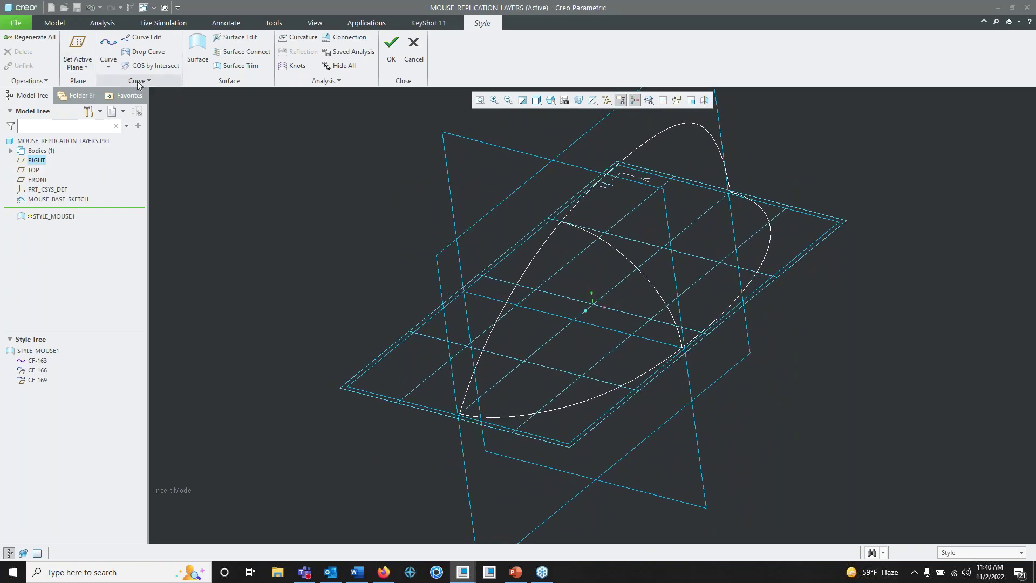
Step: Create a free curve snapped from the base outline to the top profile curve, between the pointed end and the middle curve
click(108, 45)
middle_drag(579, 352, 543, 375)
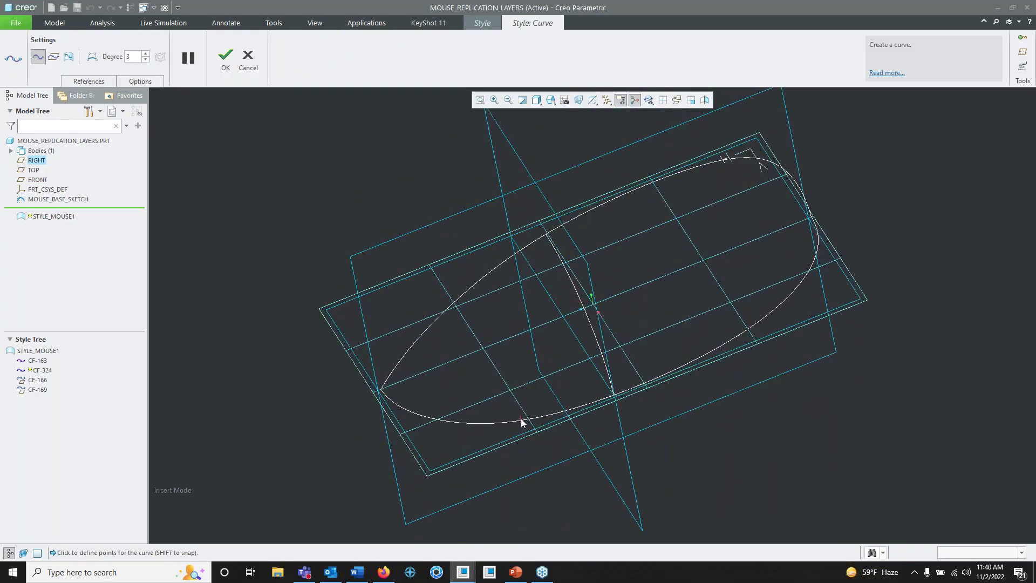
shift+click(473, 286)
middle_click(198, 92)
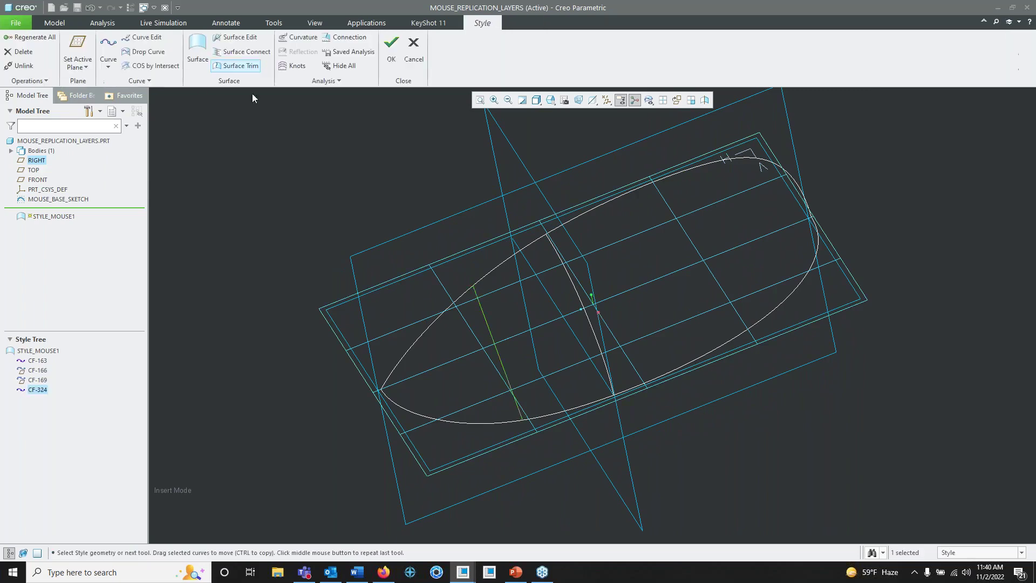
Step: Edit the new curve near the pointed end: add a midpoint and bow it outward to follow the middle cross-section's shape
right_click(497, 351)
click(510, 337)
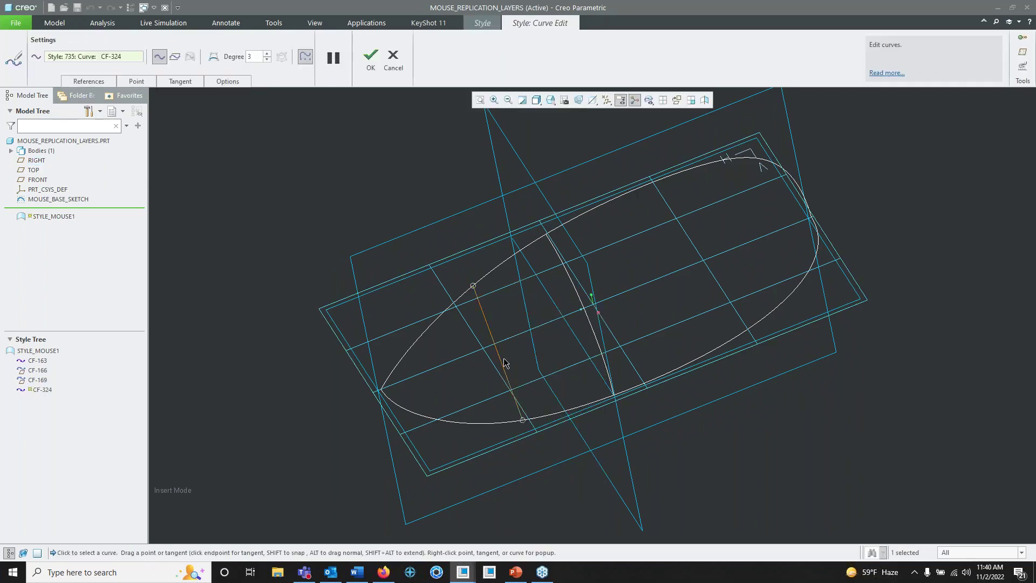
right_click(503, 359)
click(558, 415)
middle_drag(549, 374, 665, 242)
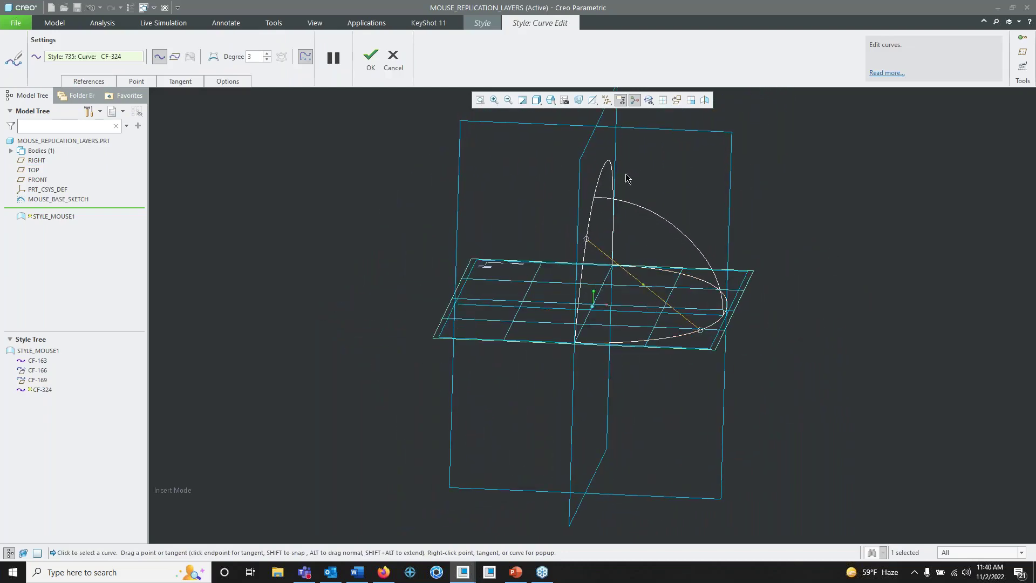
click(550, 100)
click(567, 143)
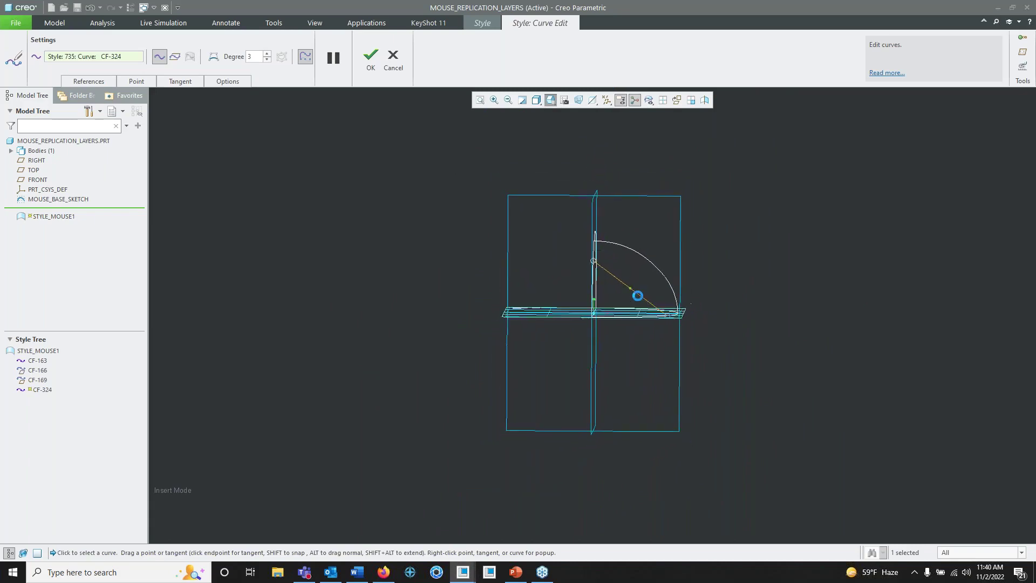
scroll(637, 295, up, 5)
drag(596, 279, 624, 228)
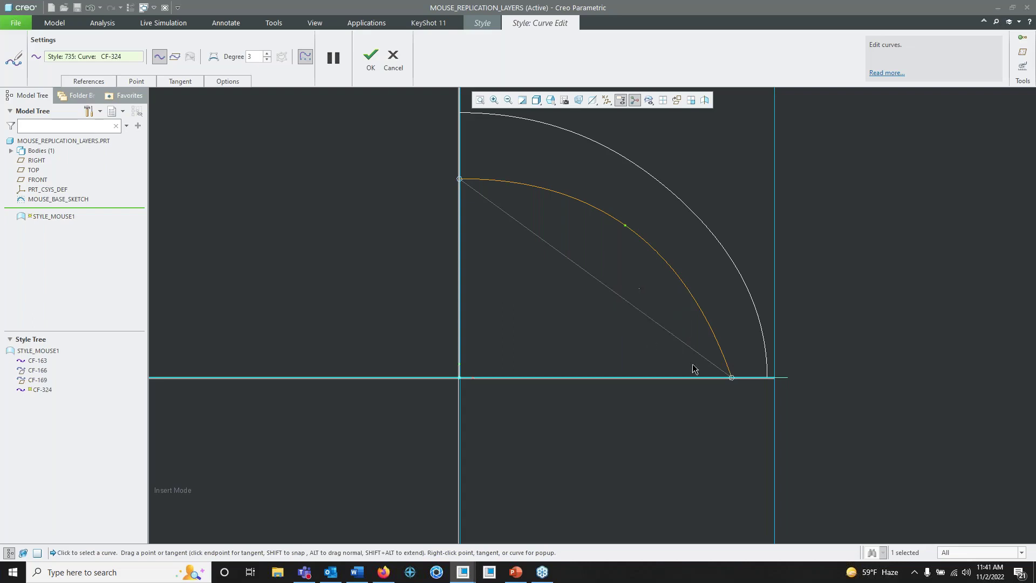
Step: Pull the tangent at the curve's base-outline end more upright, select its upper endpoint, and accept the curve edit
click(732, 378)
drag(709, 306, 733, 313)
click(459, 178)
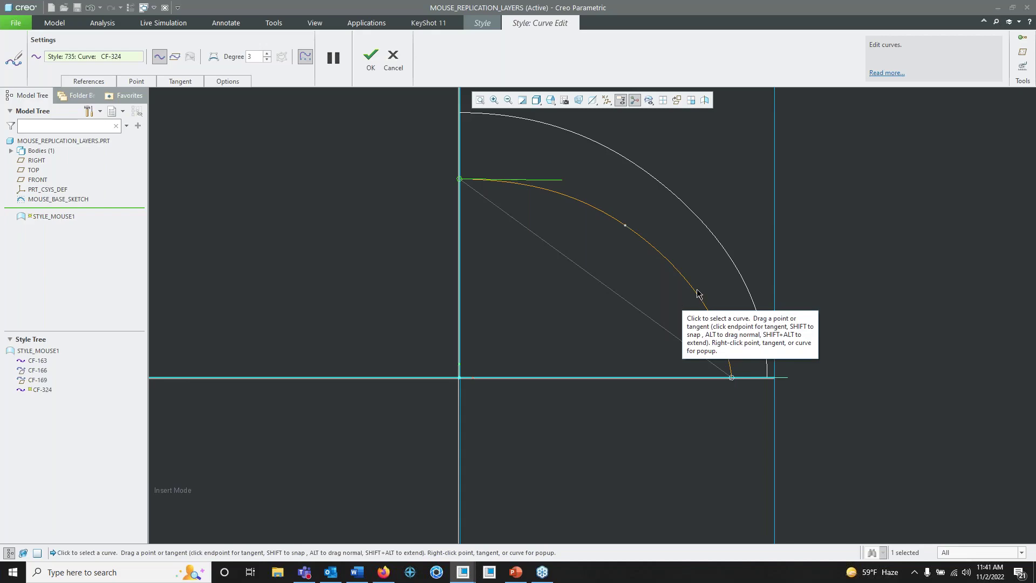
click(370, 56)
Step: Create a second free curve from the base outline to the top profile curve near the mouse's rounded rear end
middle_drag(830, 295, 642, 278)
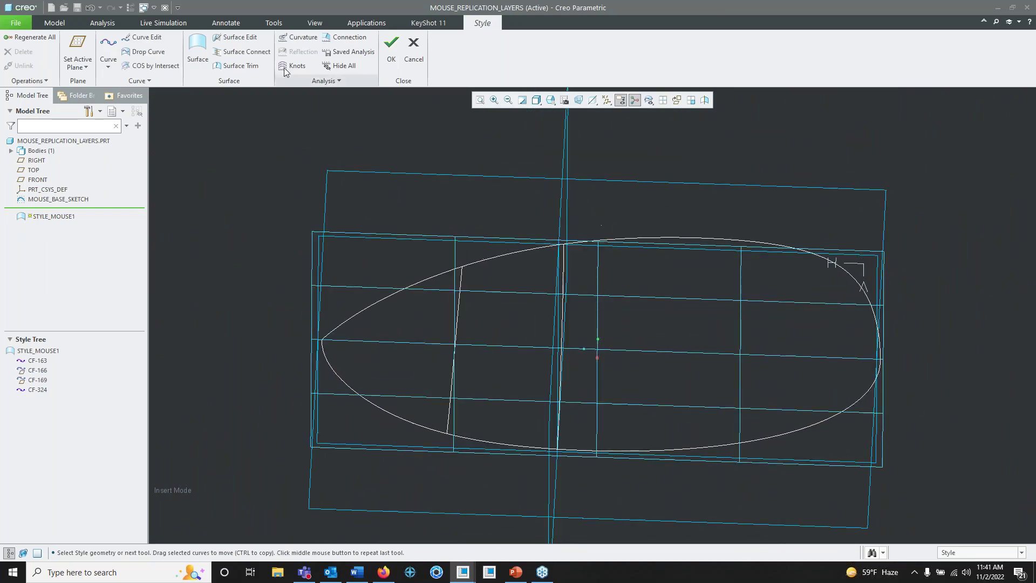
click(108, 49)
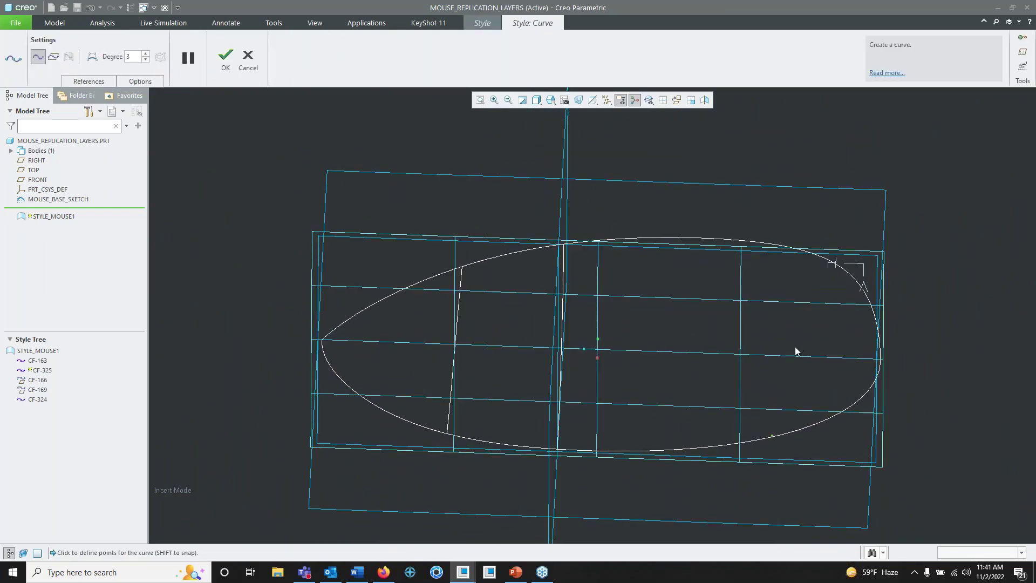
click(774, 436)
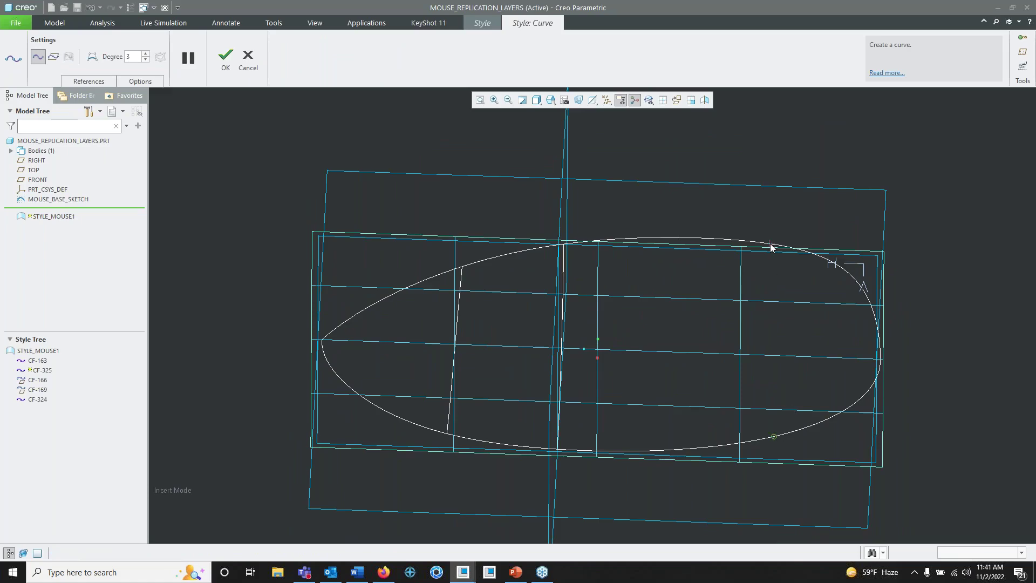
click(769, 244)
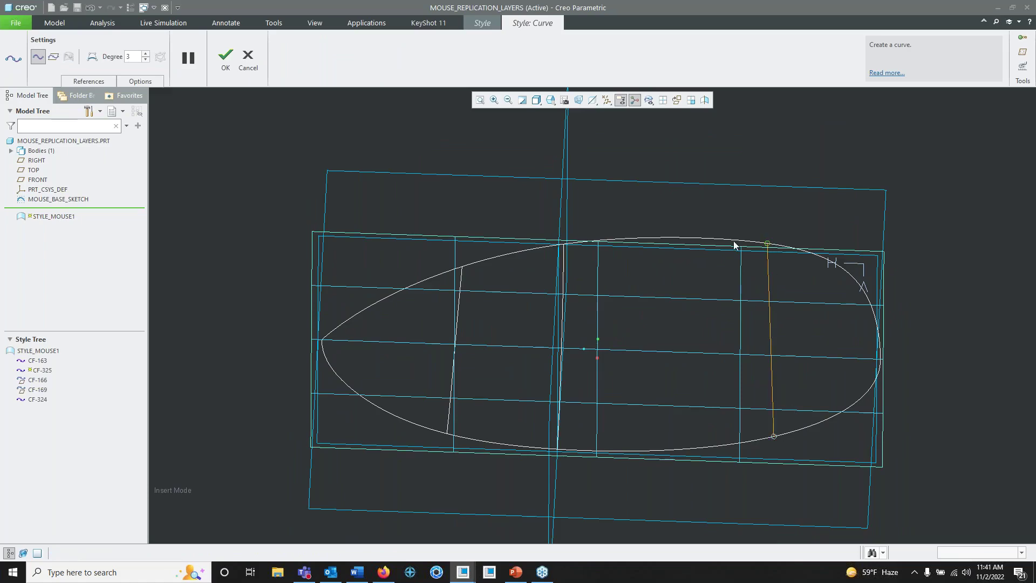
click(226, 60)
Step: Edit the rear cross-section curve: add a midpoint and pull it outward to form an arc
mouse_move(807, 411)
middle_down()
mouse_move(808, 439)
mouse_move(752, 347)
mouse_move(744, 386)
mouse_move(759, 398)
mouse_move(709, 365)
middle_up()
right_click(715, 368)
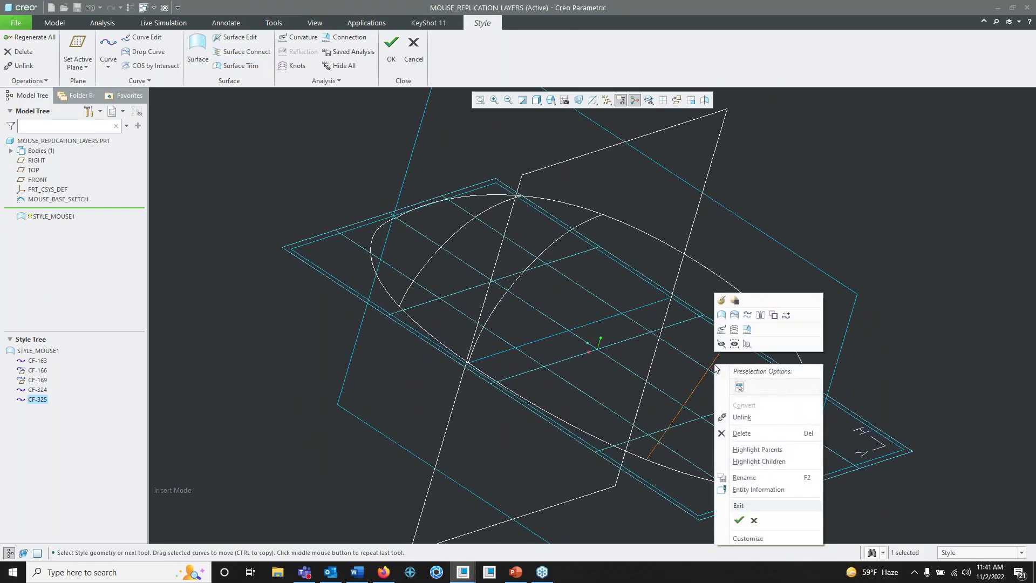
click(722, 300)
right_click(708, 368)
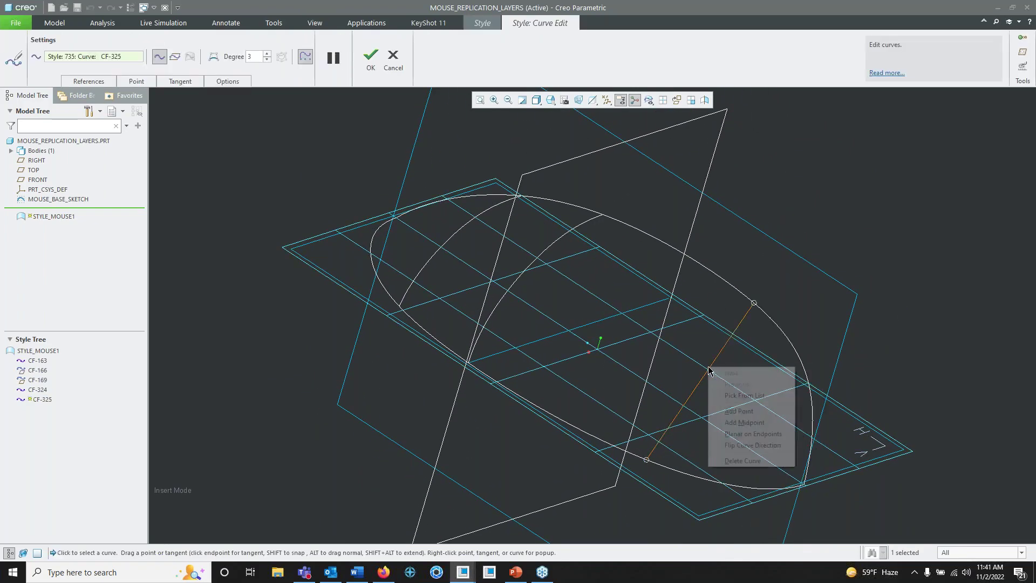
click(760, 411)
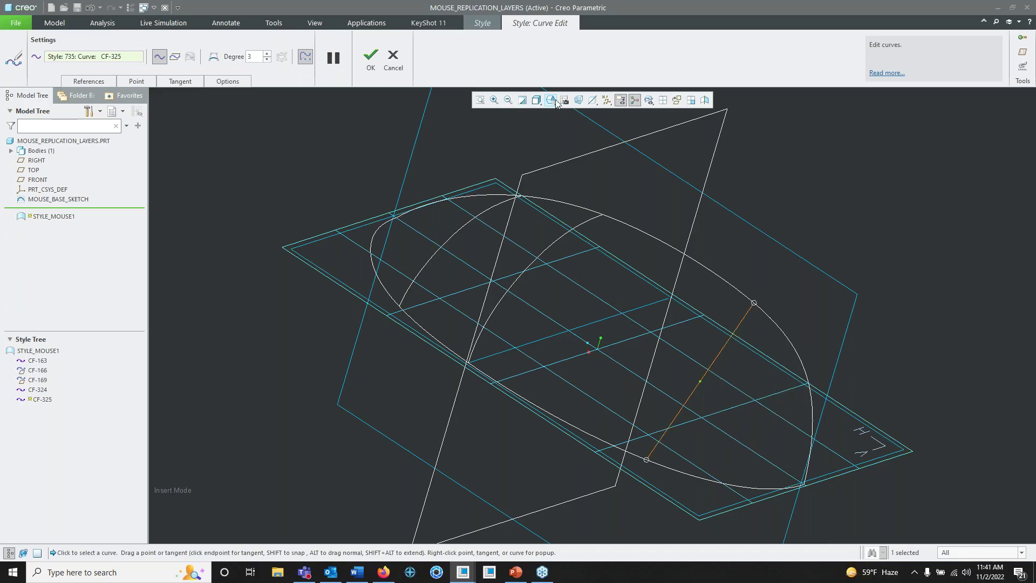
click(555, 103)
click(556, 116)
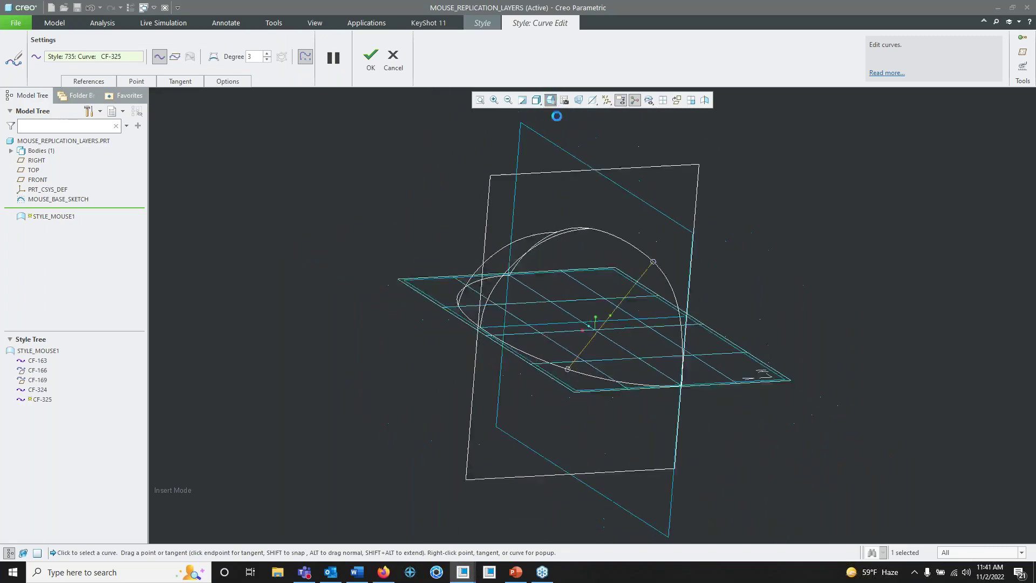
drag(572, 288, 547, 274)
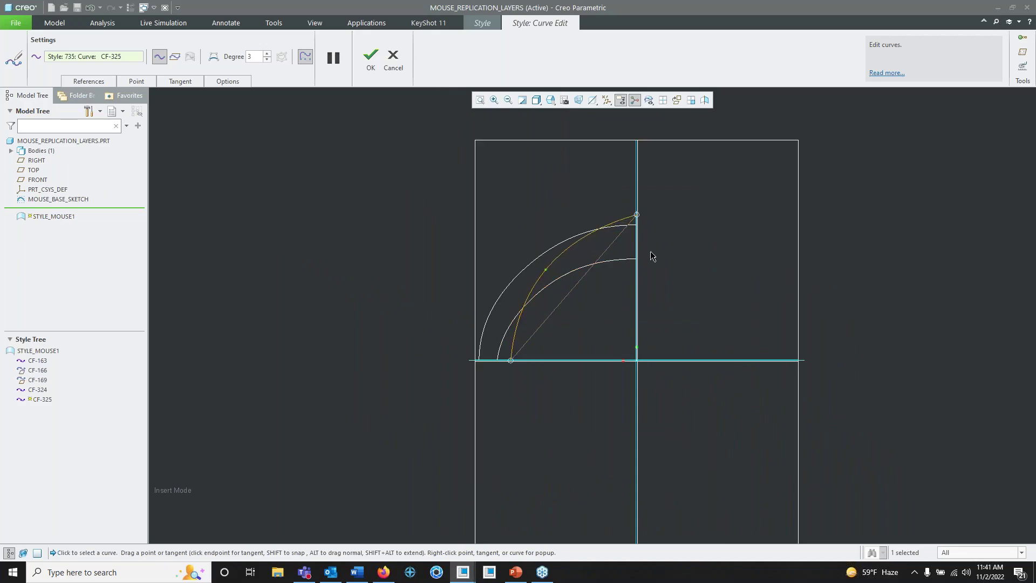
Step: Using the four-view layout, slide the rear curve's base endpoint along the outline and straighten the curve in the top view
click(663, 100)
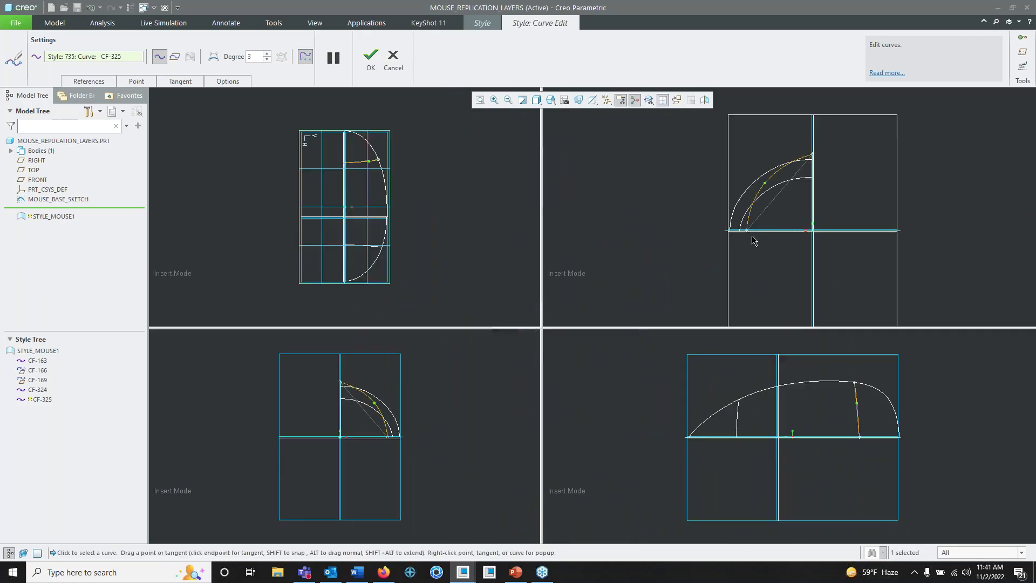
middle_drag(749, 241, 753, 246)
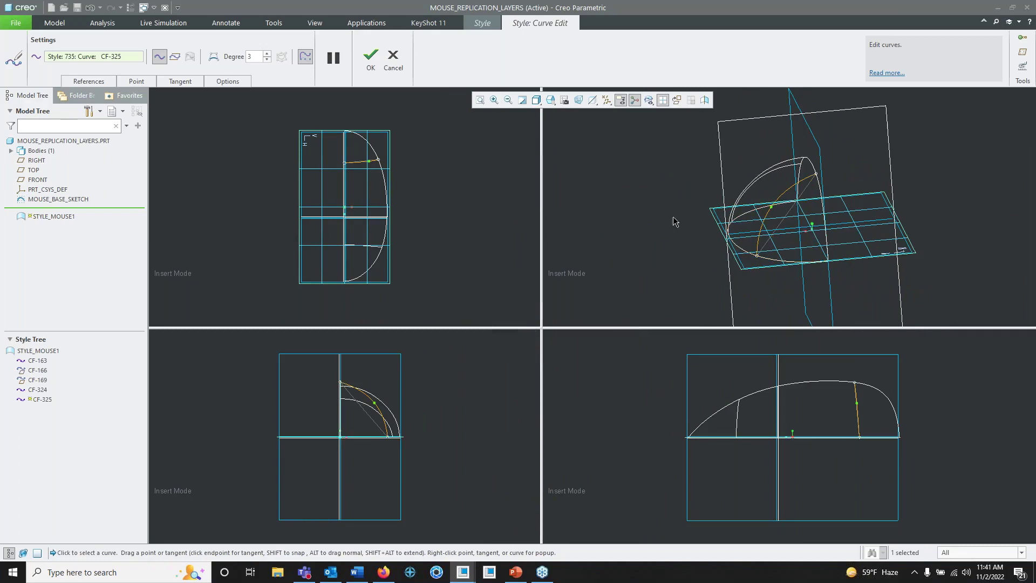
scroll(378, 164, down, 5)
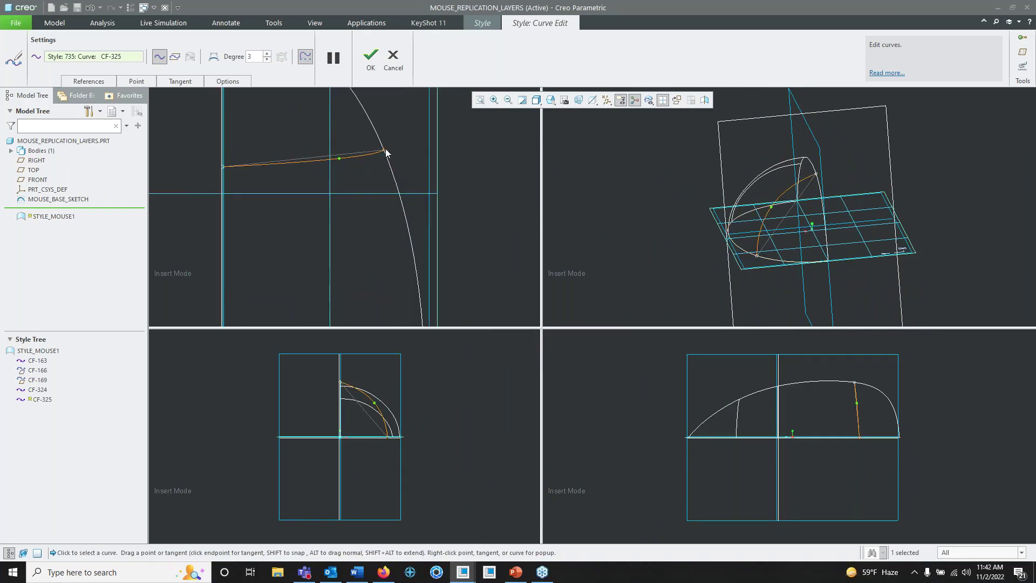
shift+drag(386, 150, 309, 163)
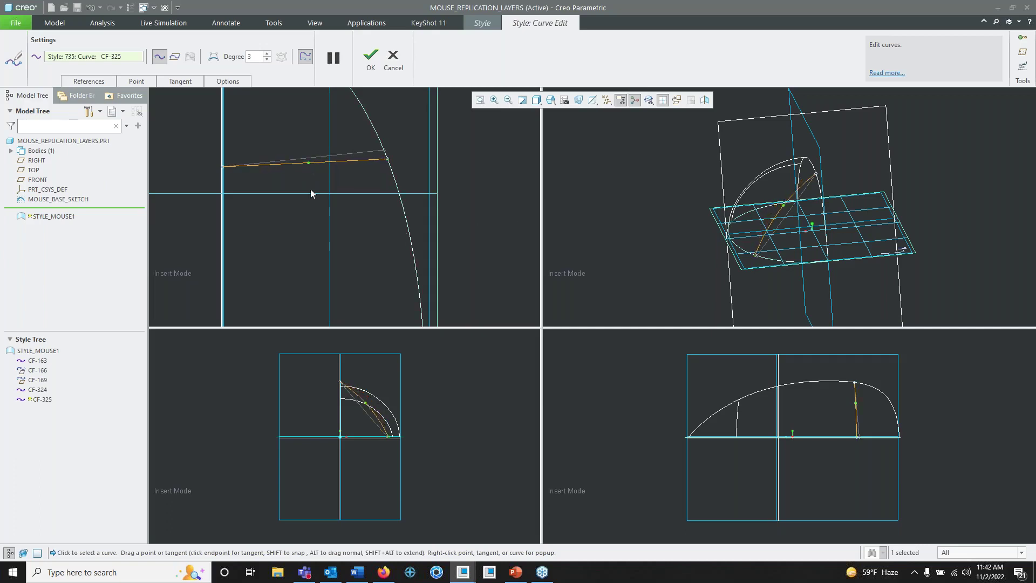
Step: Bow the rear curve's midpoint outward to the middle cross-section's arc in the front view, and accept the edit
middle_drag(675, 225, 766, 202)
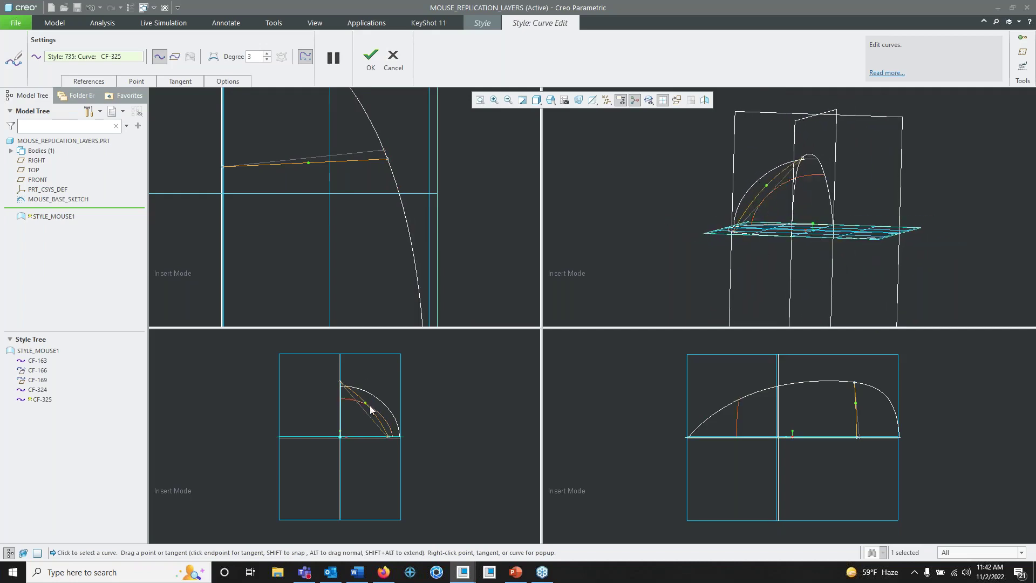
scroll(356, 399, down, 4)
drag(351, 395, 386, 368)
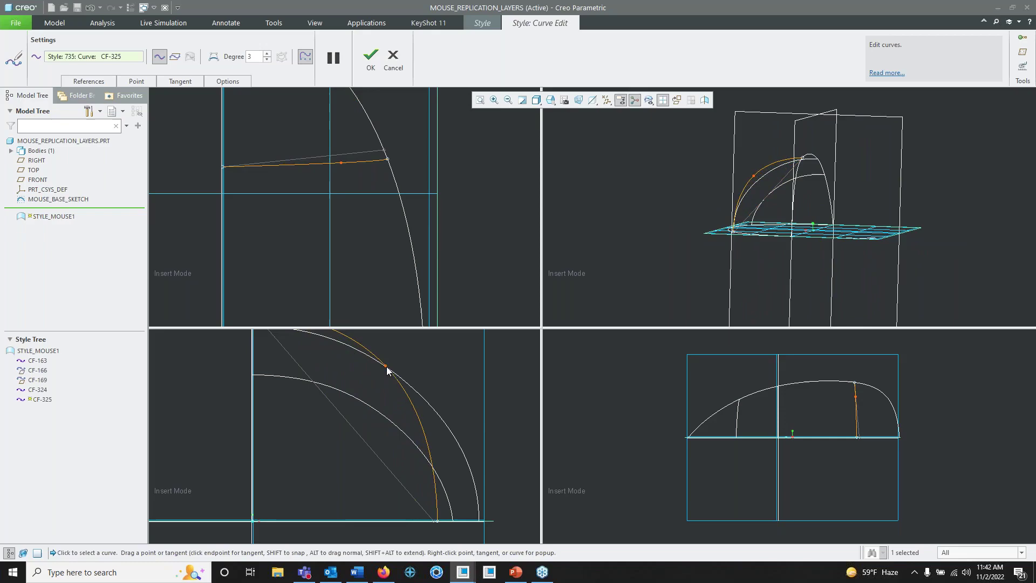
click(370, 54)
Step: Return to the single-view display, inspect the rebuilt cross-section curves, and finish the STYLE_MOUSE1 feature
click(663, 100)
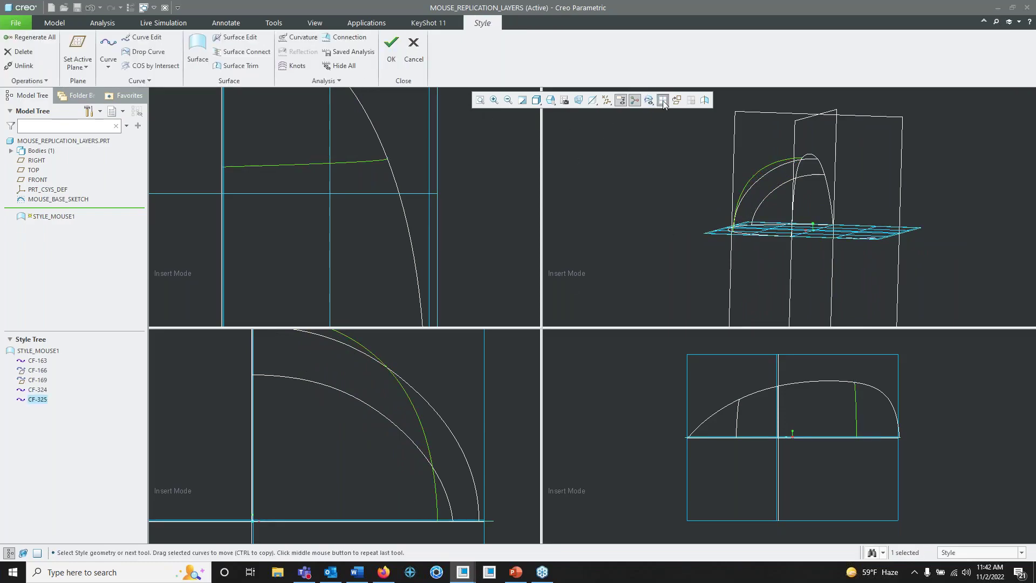
middle_drag(696, 280, 662, 283)
mouse_move(653, 334)
middle_down()
mouse_move(643, 297)
mouse_move(657, 300)
mouse_move(661, 272)
mouse_move(608, 307)
middle_up()
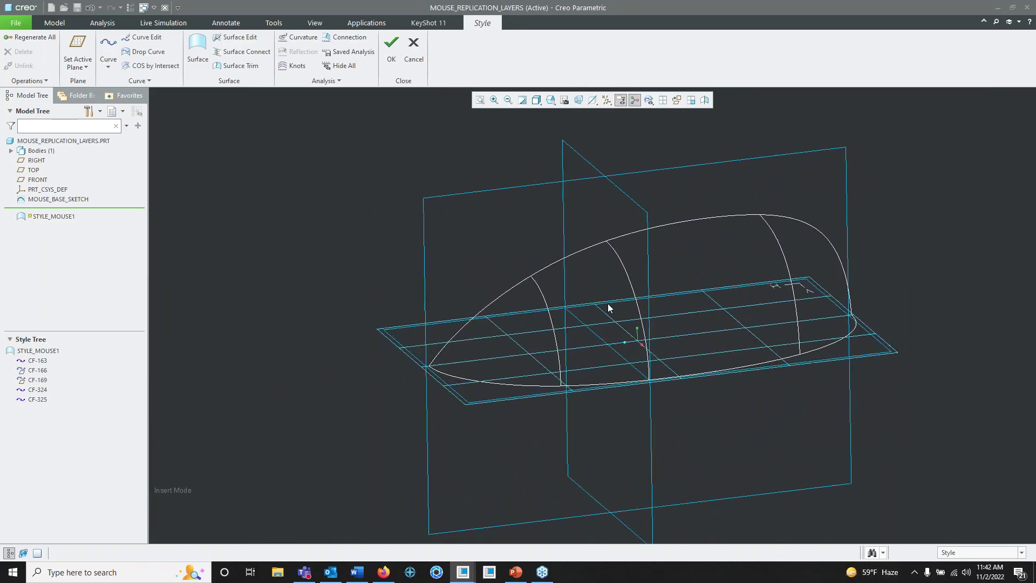
click(391, 49)
Step: Move the model's insertion point to just after STYLE_MOUSE2 and hide STYLE_MOUSE1
drag(92, 217, 88, 230)
click(61, 210)
click(79, 176)
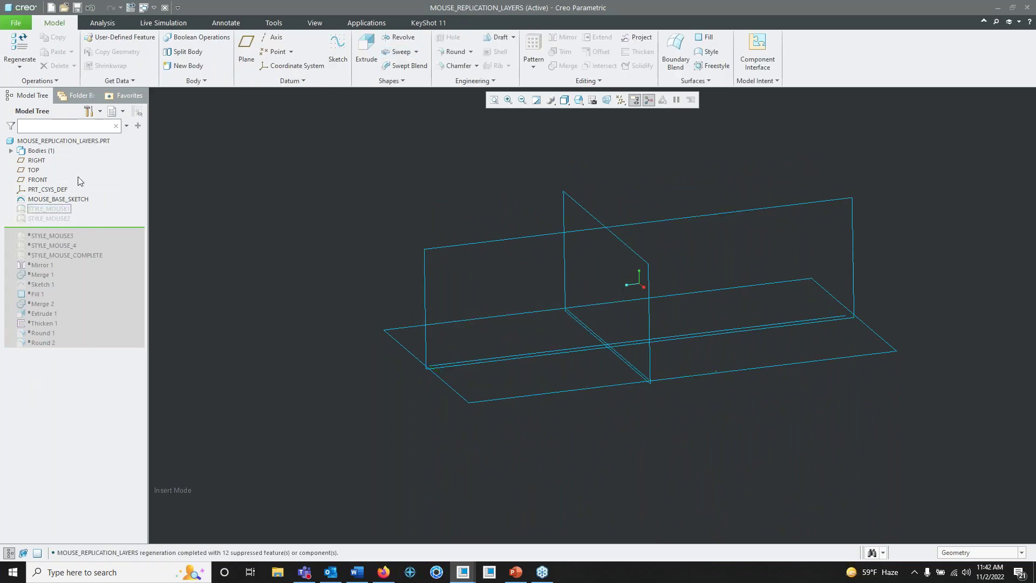
Step: Show the STYLE_MOUSE2 feature and inspect its surfaces
click(56, 219)
click(72, 184)
mouse_move(576, 296)
middle_down()
mouse_move(557, 305)
mouse_move(575, 300)
mouse_move(566, 287)
mouse_move(589, 294)
middle_up()
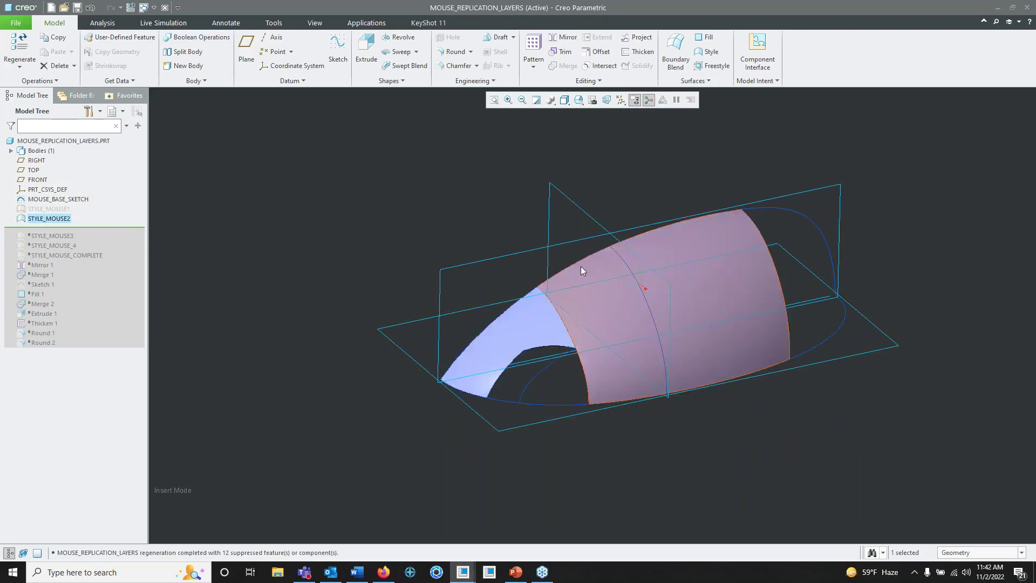
Step: Edit the definition of STYLE_MOUSE2 and open the large body surface's definition
click(613, 305)
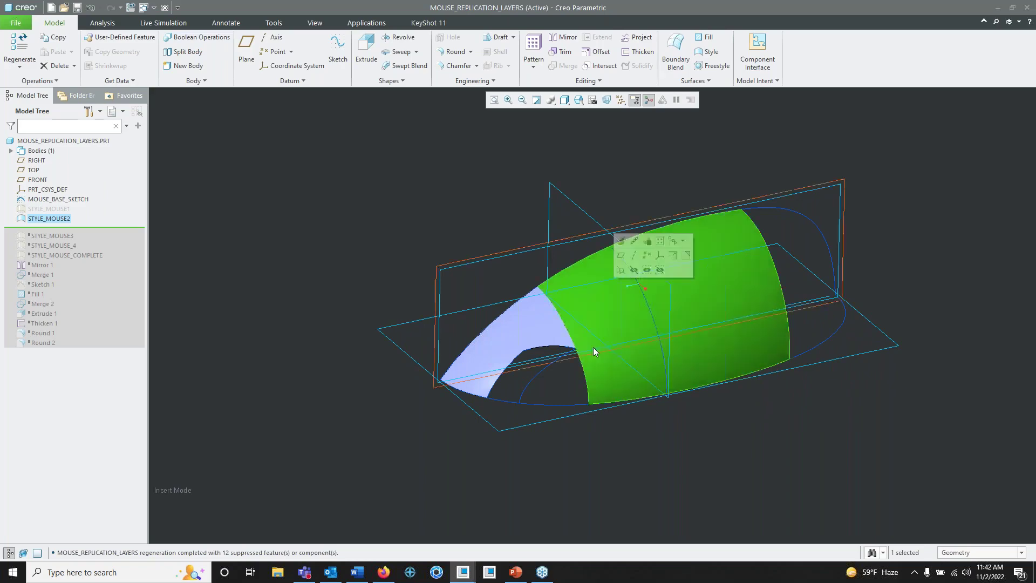
click(621, 240)
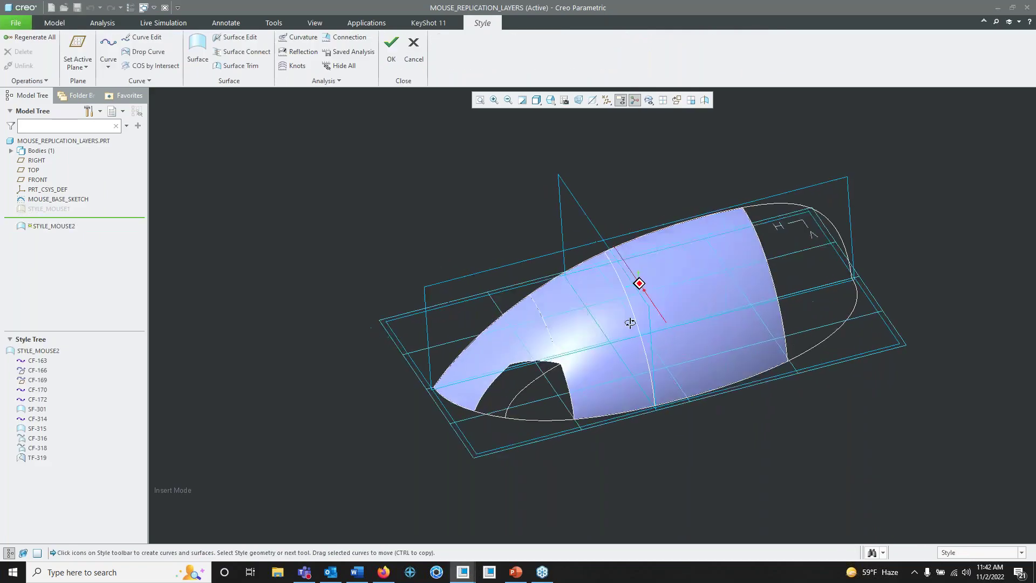
click(620, 316)
click(628, 238)
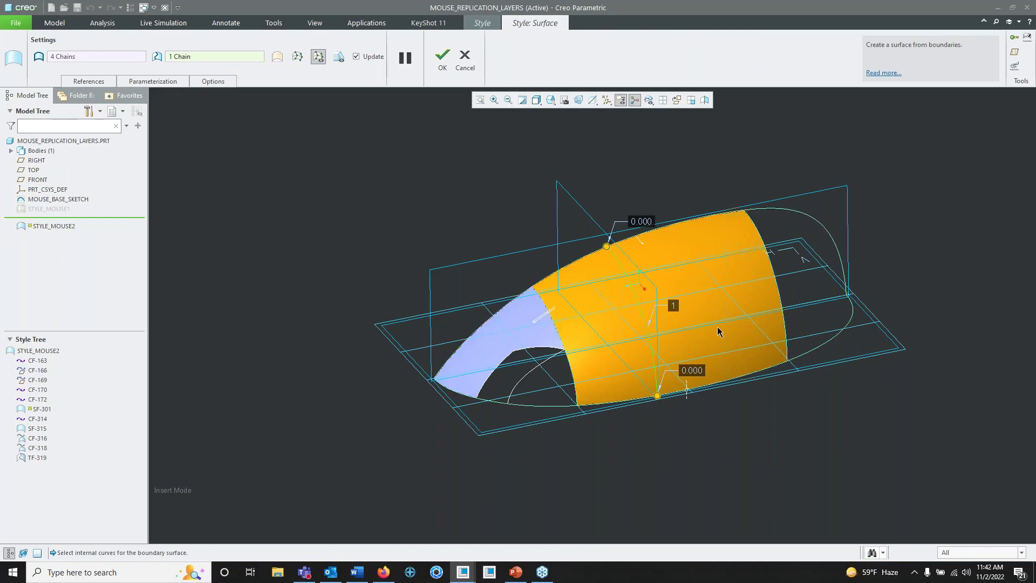
Step: Inspect the body surface's boundary chains and internal curve from several angles, and close its definition
middle_drag(716, 329, 710, 303)
middle_drag(642, 290, 684, 298)
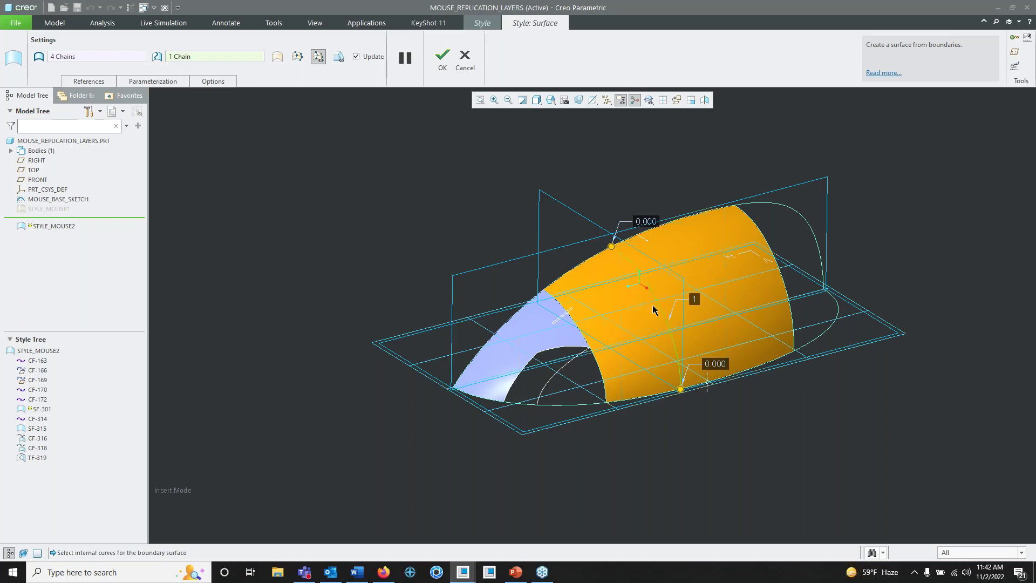
middle_drag(653, 309, 683, 308)
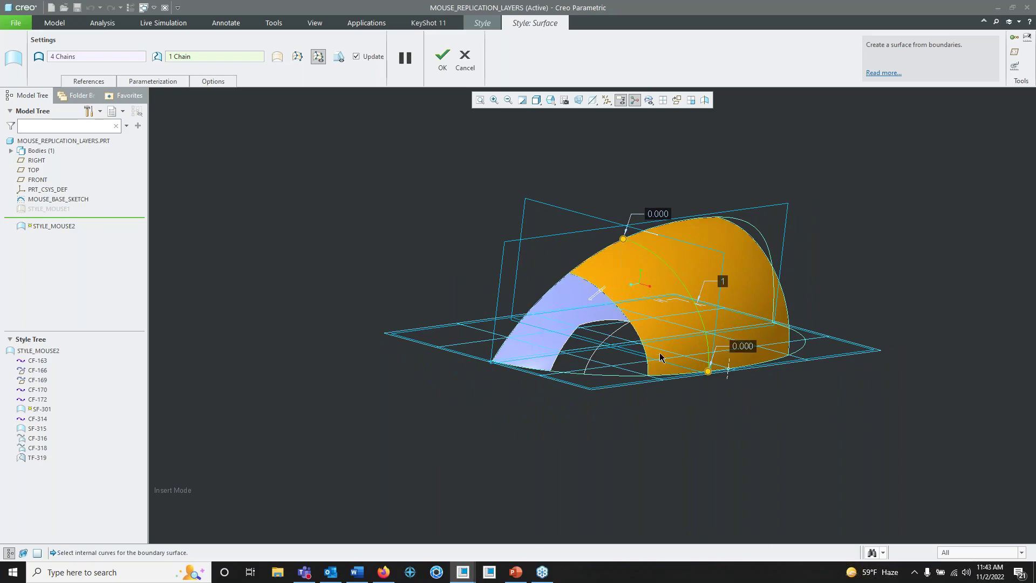
click(443, 57)
middle_drag(598, 264, 487, 239)
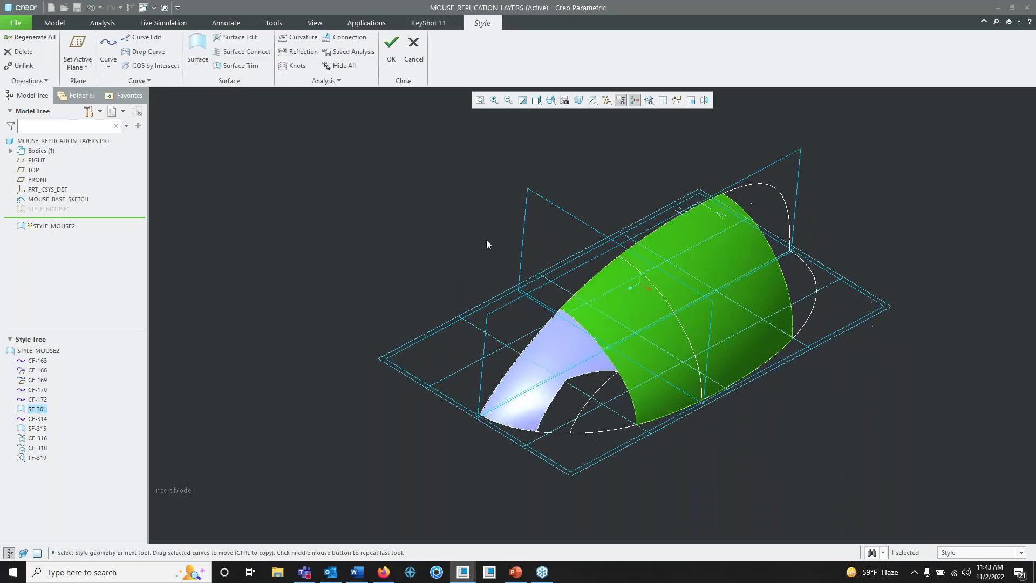
click(487, 240)
Step: Delete the trim from the mouse's front surface
click(569, 359)
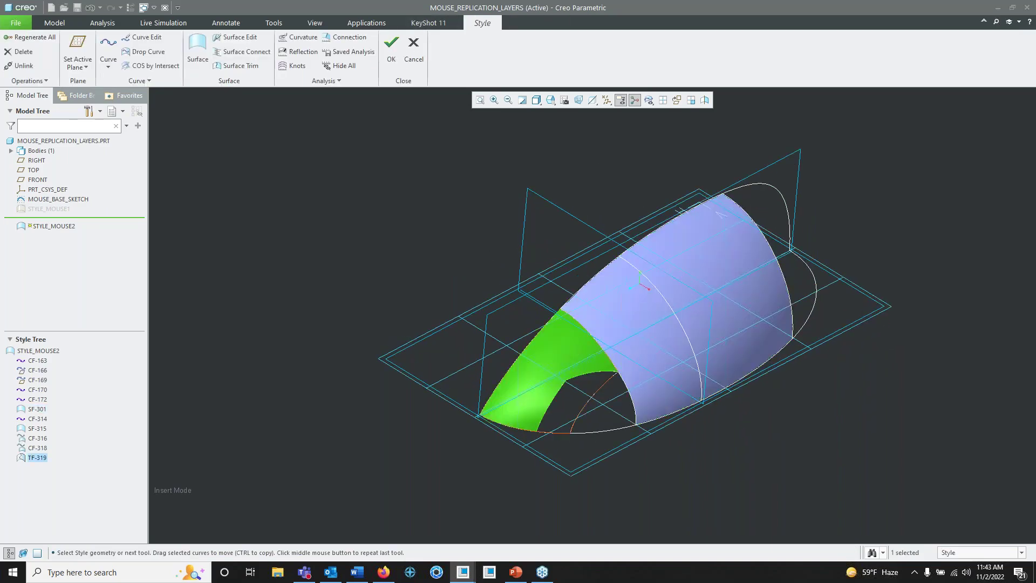
right_click(565, 358)
click(598, 415)
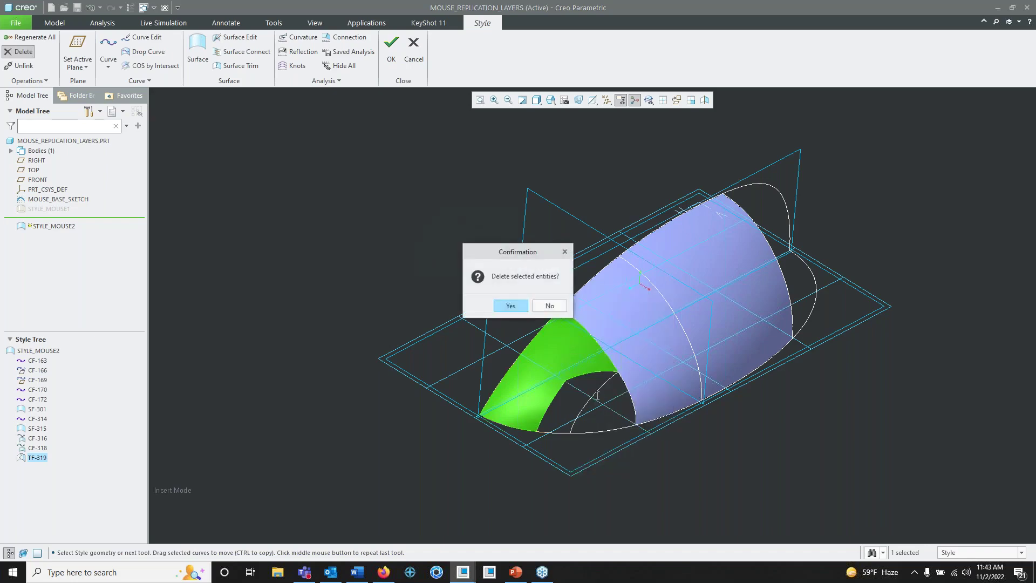
click(510, 306)
Step: Delete the front surface together with its dependent curves
click(573, 378)
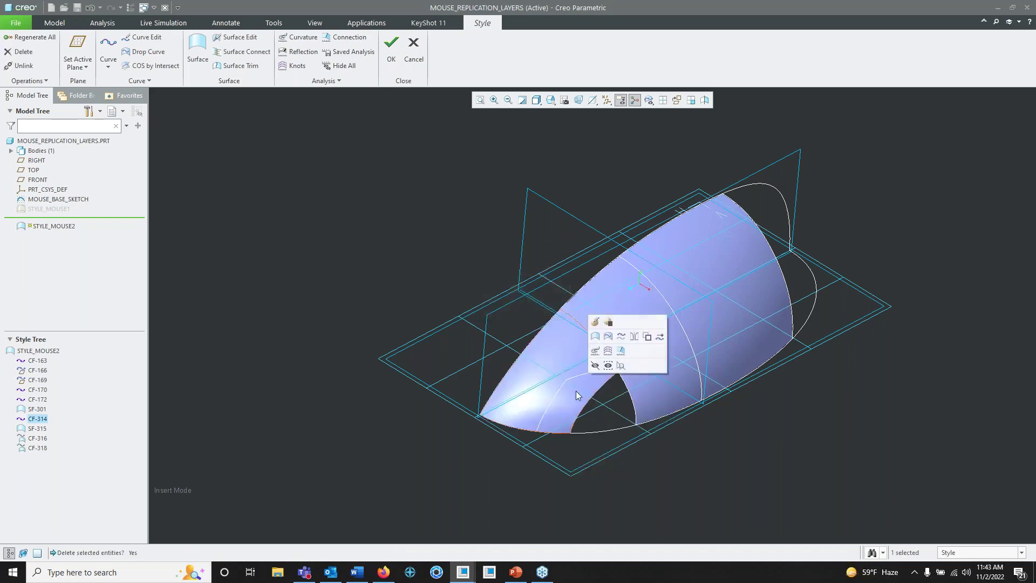
click(515, 329)
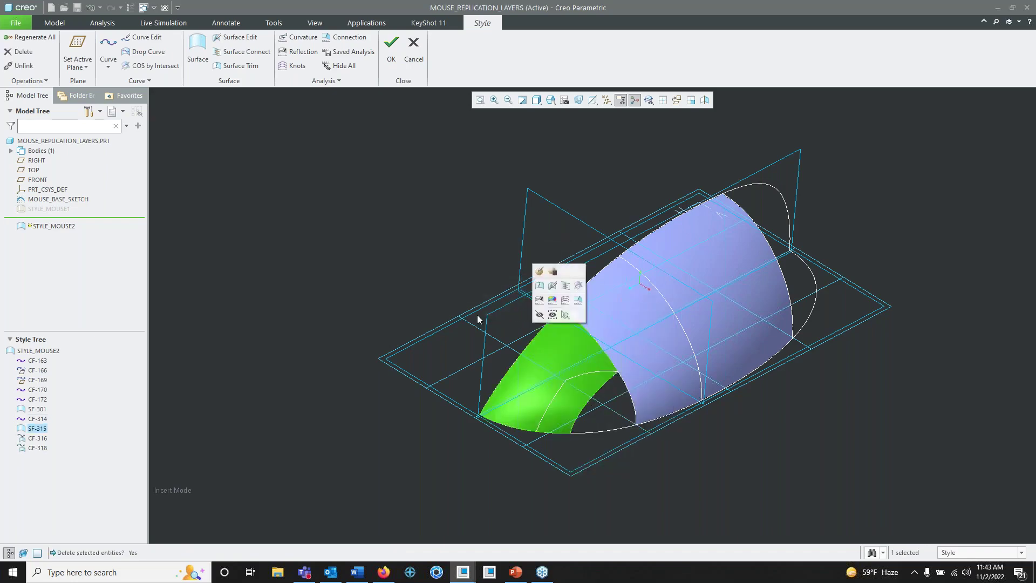
right_click(533, 369)
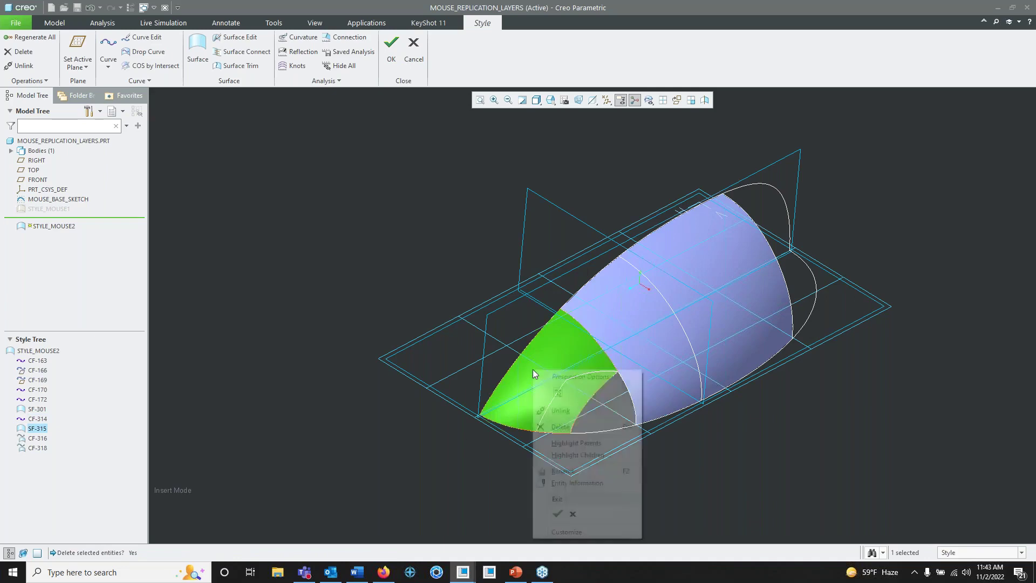
click(562, 426)
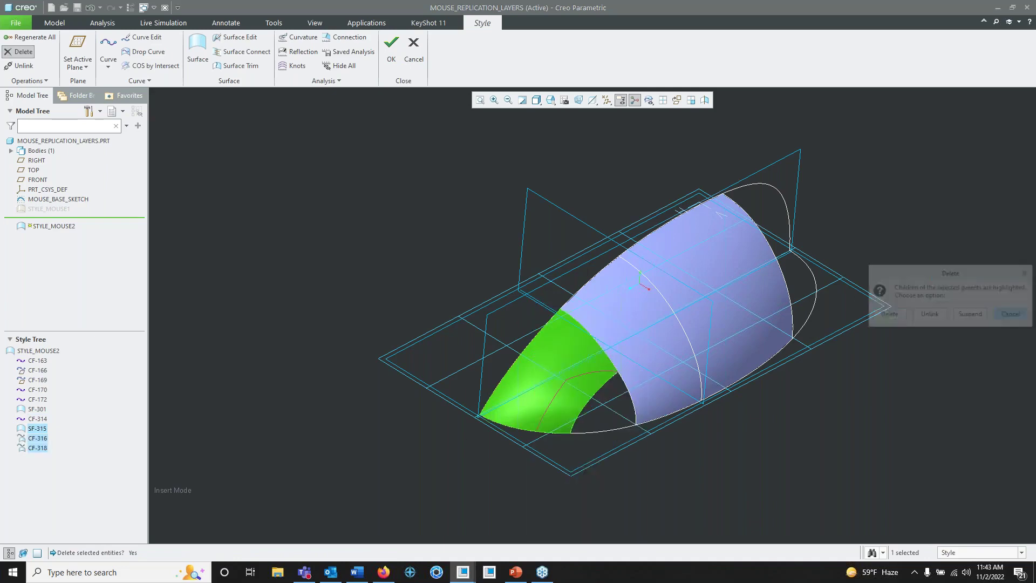
click(888, 315)
Step: Examine the remaining curves and body surface edges, including the short side curve that bounds the open front region
click(593, 397)
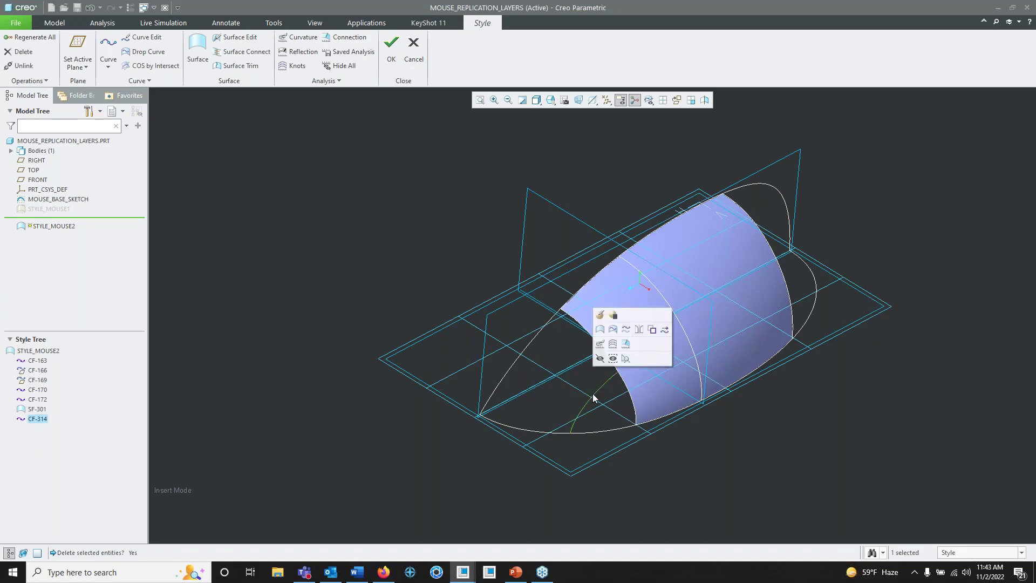
click(696, 457)
middle_drag(697, 457, 584, 358)
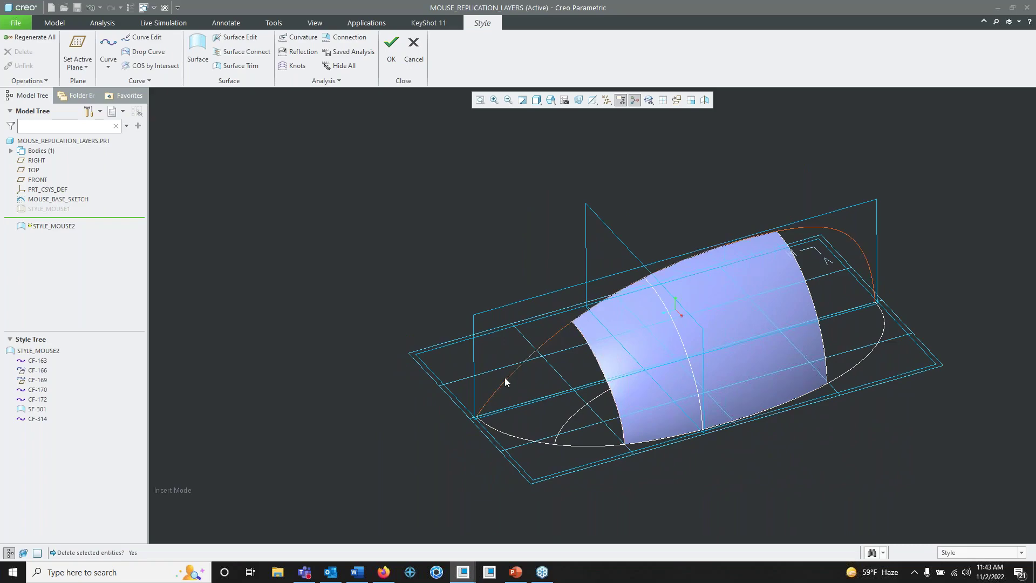
middle_drag(622, 421, 736, 415)
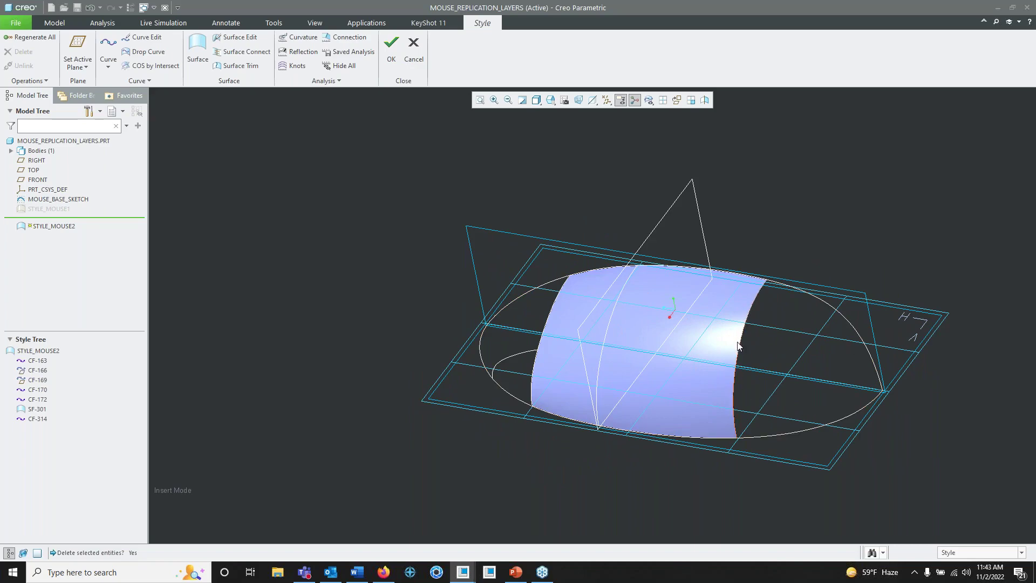
mouse_move(735, 381)
middle_down()
mouse_move(736, 370)
mouse_move(798, 359)
middle_up()
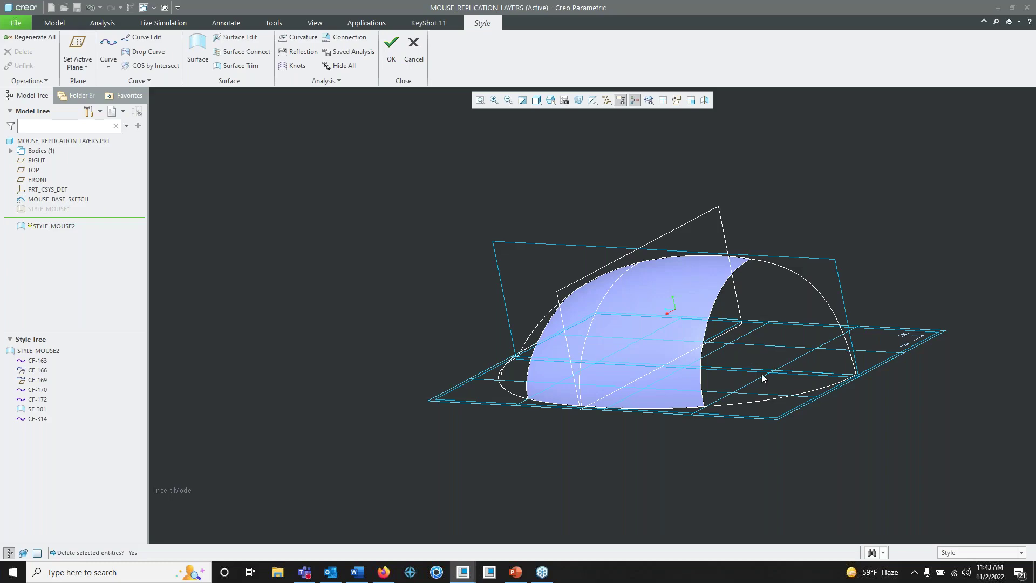
middle_drag(697, 379, 677, 430)
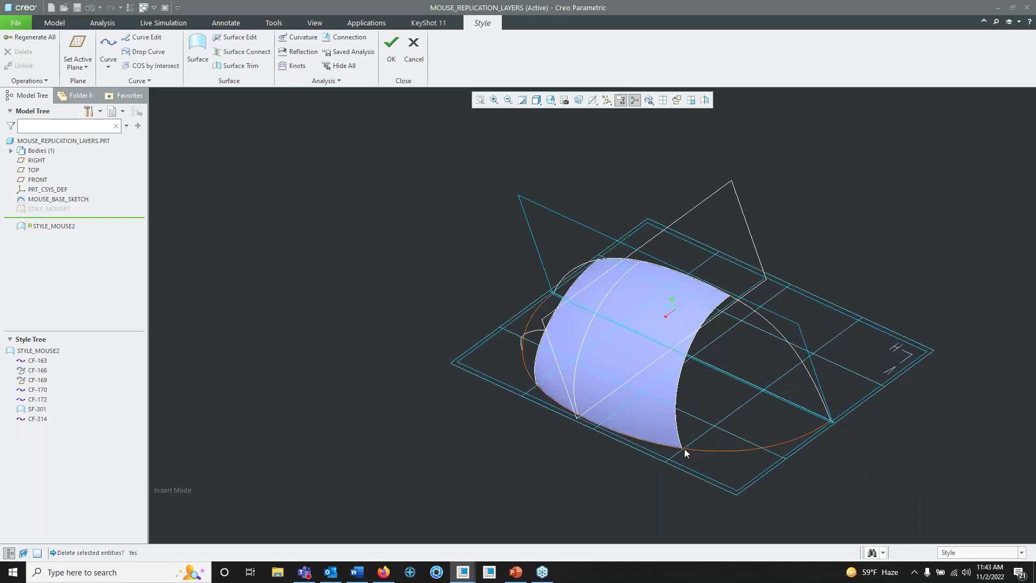
middle_drag(694, 439, 674, 421)
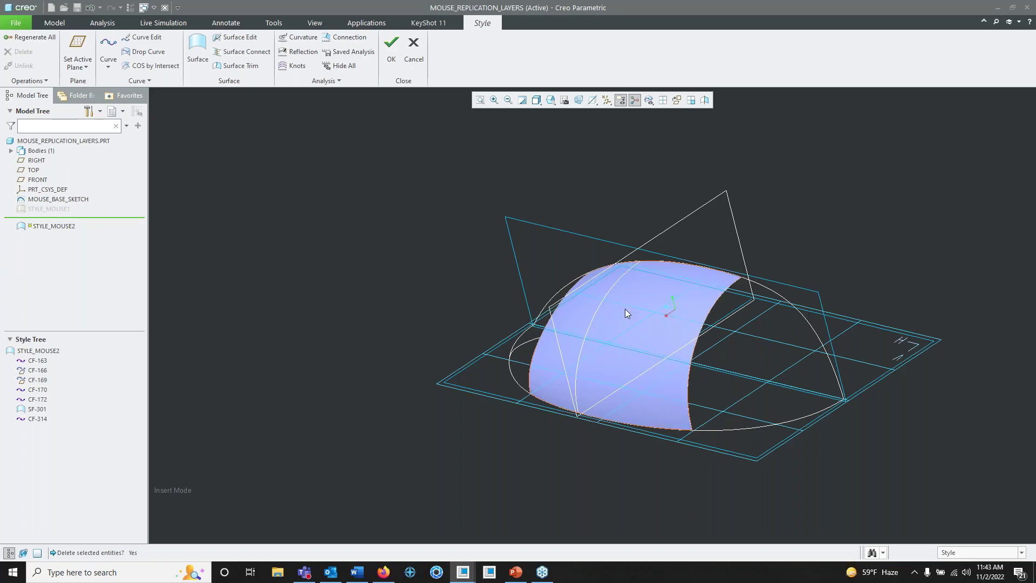
mouse_move(645, 346)
middle_down()
mouse_move(589, 316)
mouse_move(620, 312)
mouse_move(613, 300)
mouse_move(626, 307)
mouse_move(649, 327)
mouse_move(645, 346)
middle_up()
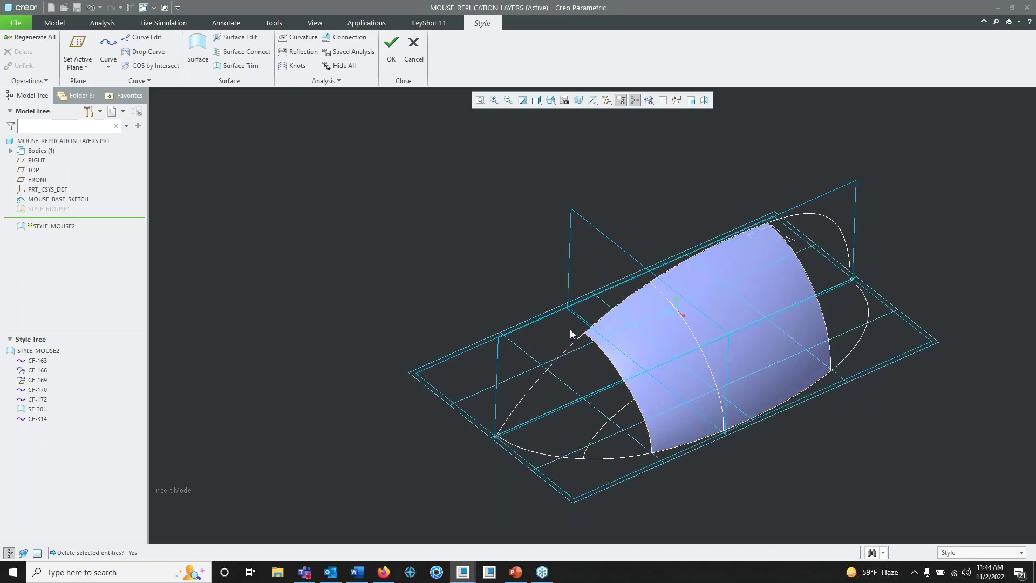
mouse_move(613, 348)
middle_down()
mouse_move(617, 397)
mouse_move(540, 410)
mouse_move(555, 387)
middle_up()
click(616, 394)
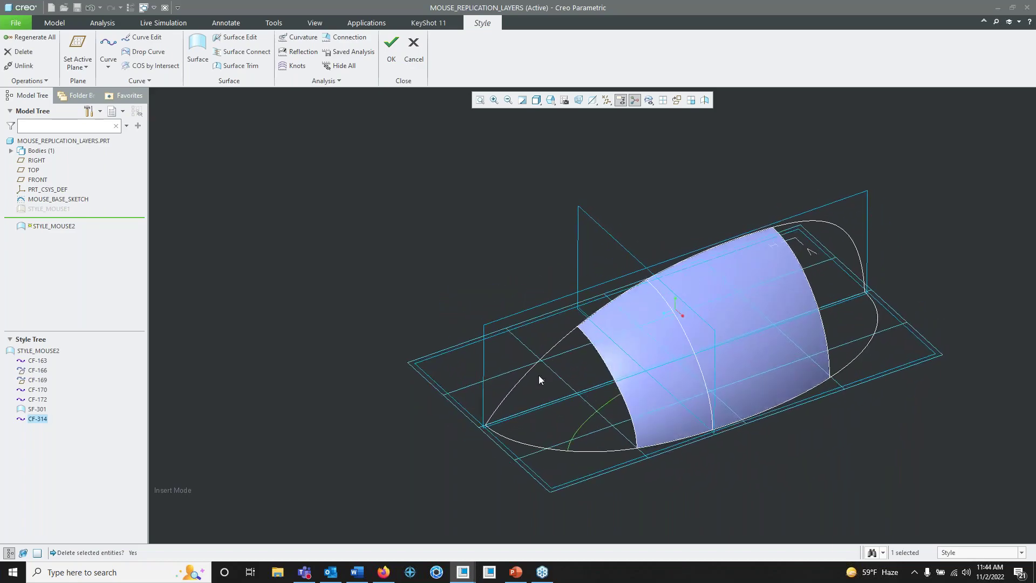
click(505, 286)
Step: Define a front boundary surface from four chains: the short side curve, the body surface's front edge, the base outline and the upper profile
click(196, 54)
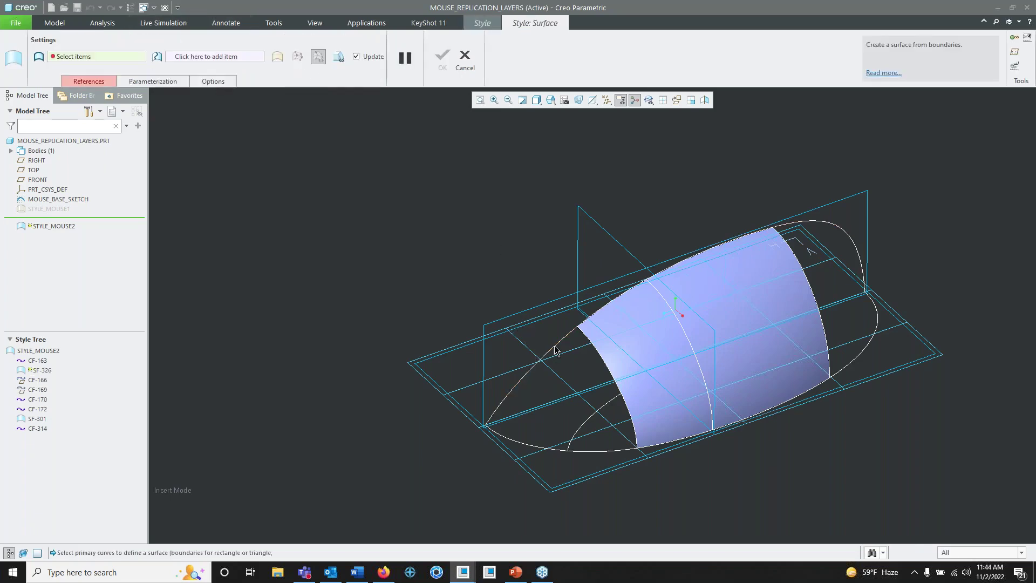
click(608, 406)
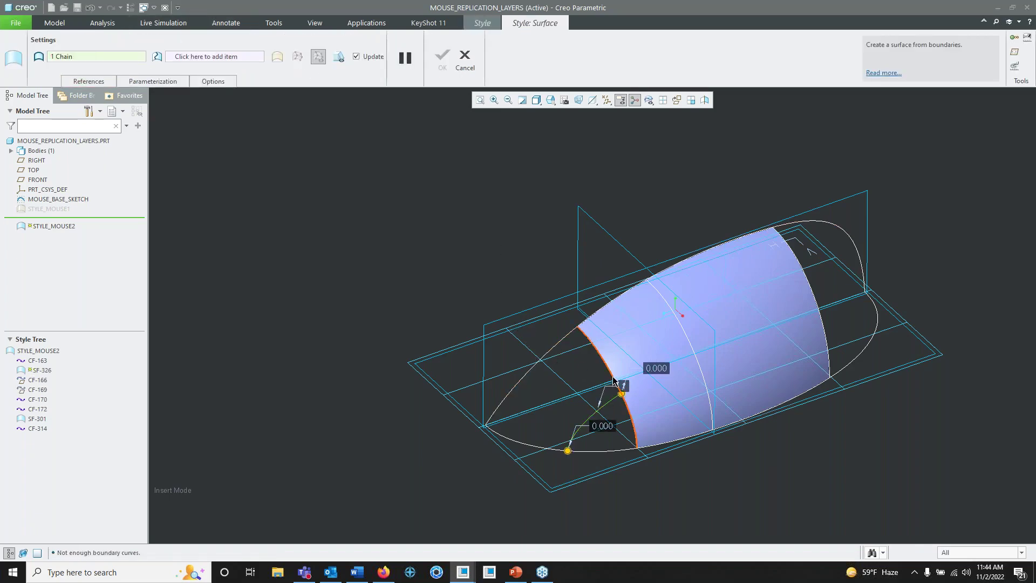
ctrl+click(613, 380)
ctrl+click(548, 446)
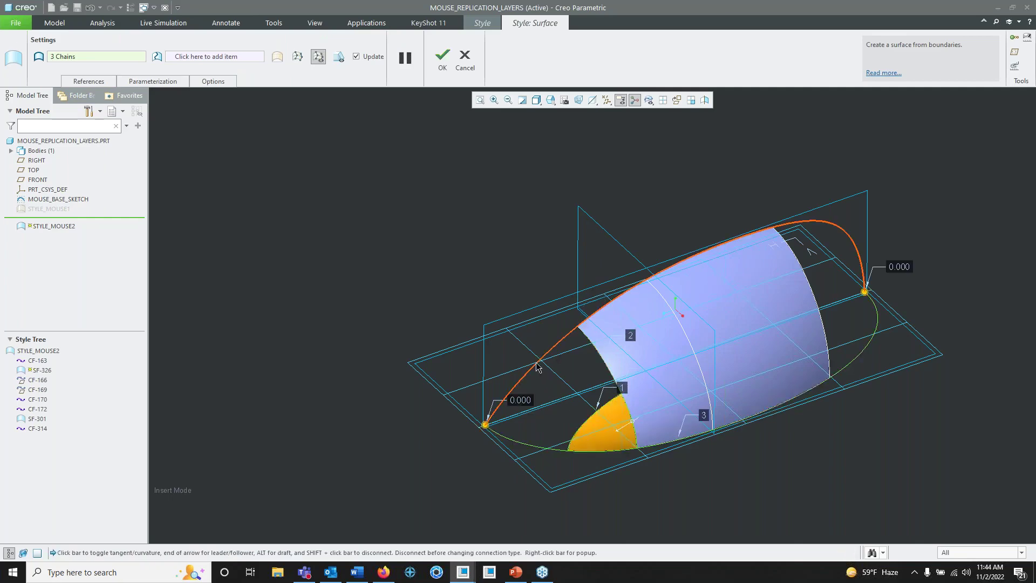
ctrl+click(539, 363)
mouse_move(637, 383)
middle_down()
mouse_move(625, 367)
mouse_move(639, 362)
mouse_move(648, 374)
middle_up()
scroll(573, 353, down, 3)
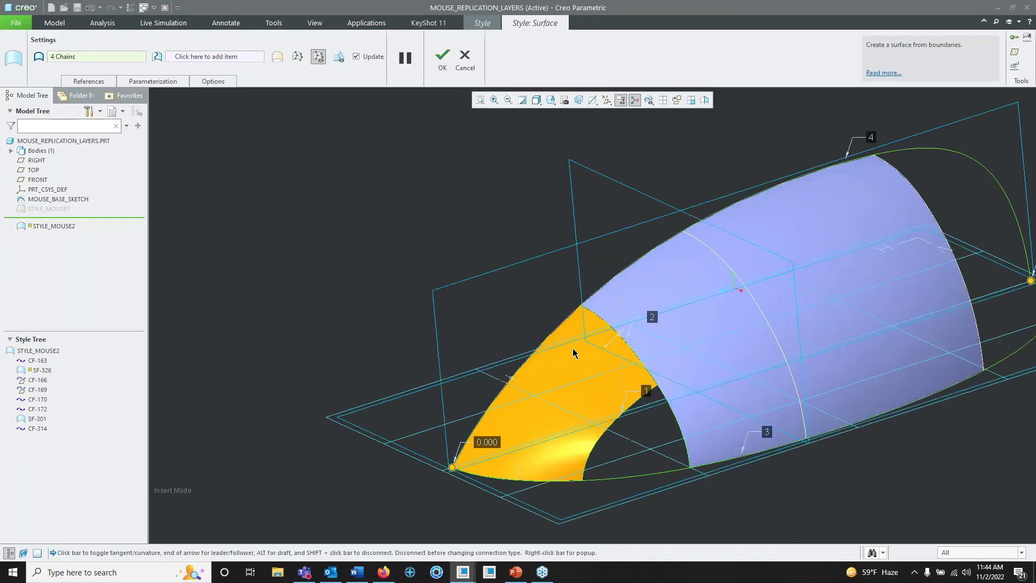
Step: Check the new front surface's connection type at the body surface, accept the surface, and inspect the blend across the shared edge
middle_drag(579, 352, 642, 331)
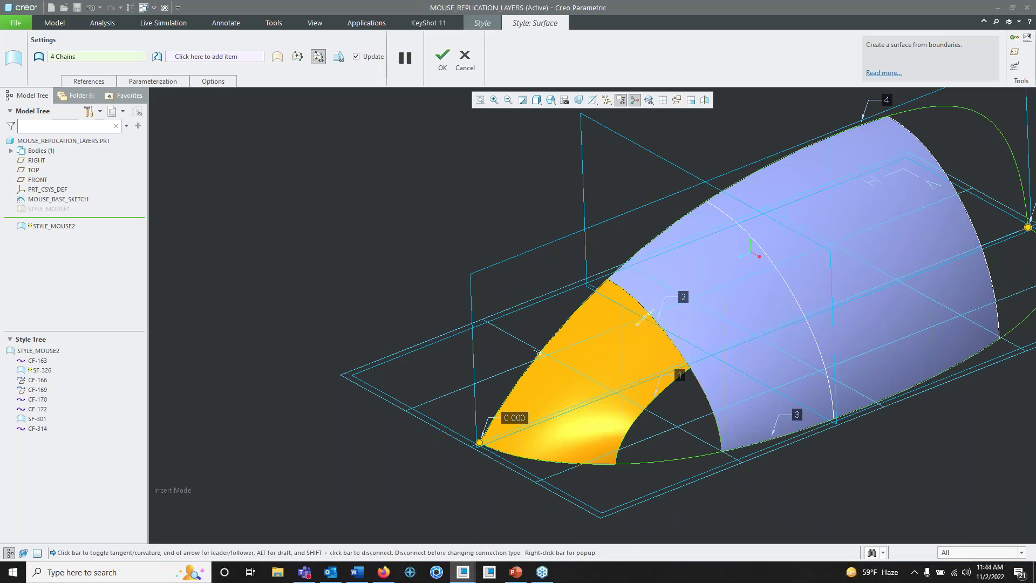
scroll(643, 323, down, 5)
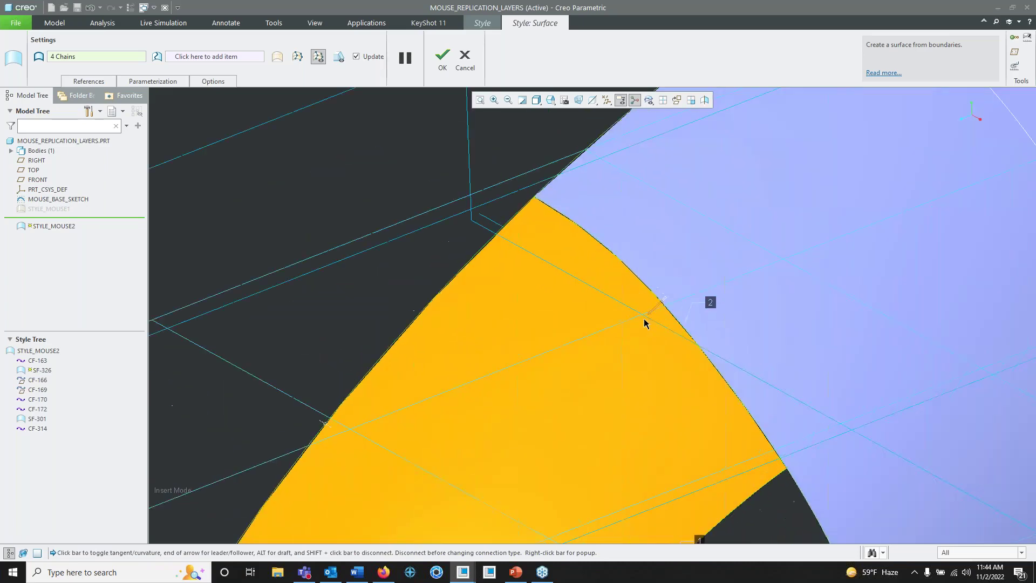
scroll(647, 316, up, 5)
right_click(650, 317)
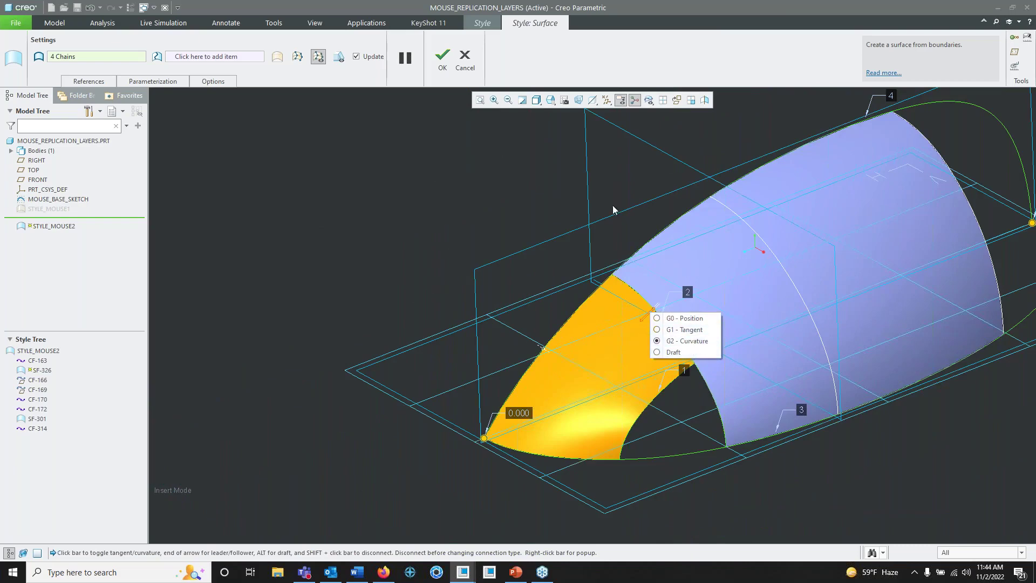
middle_drag(681, 302, 669, 318)
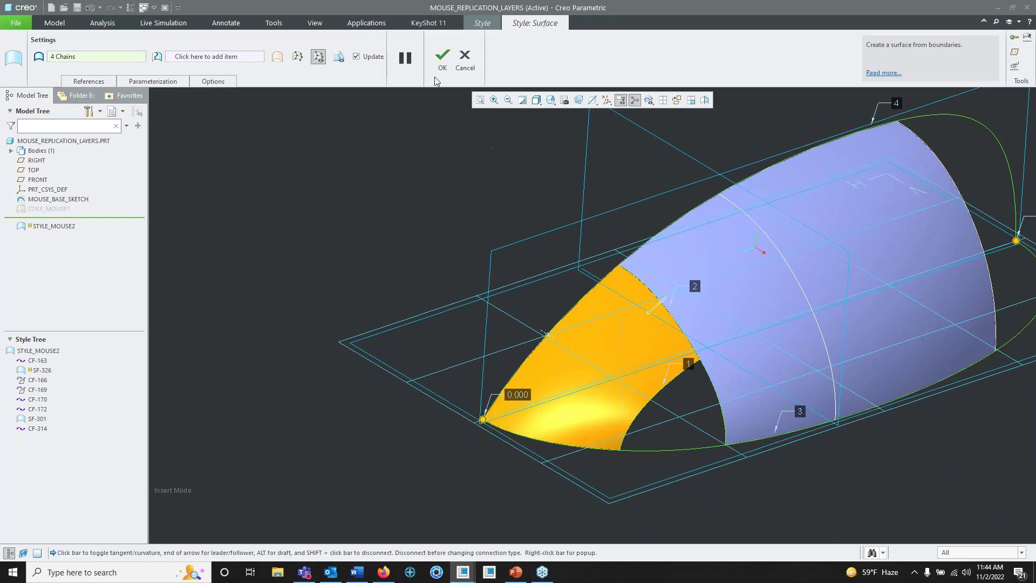
click(442, 59)
middle_drag(467, 167, 493, 232)
scroll(611, 371, down, 4)
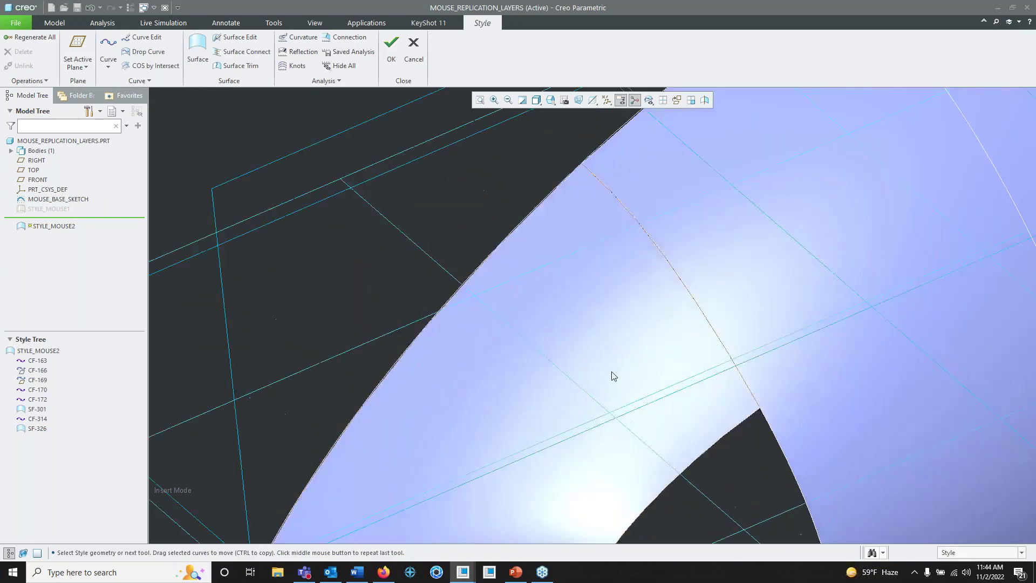
scroll(611, 372, up, 4)
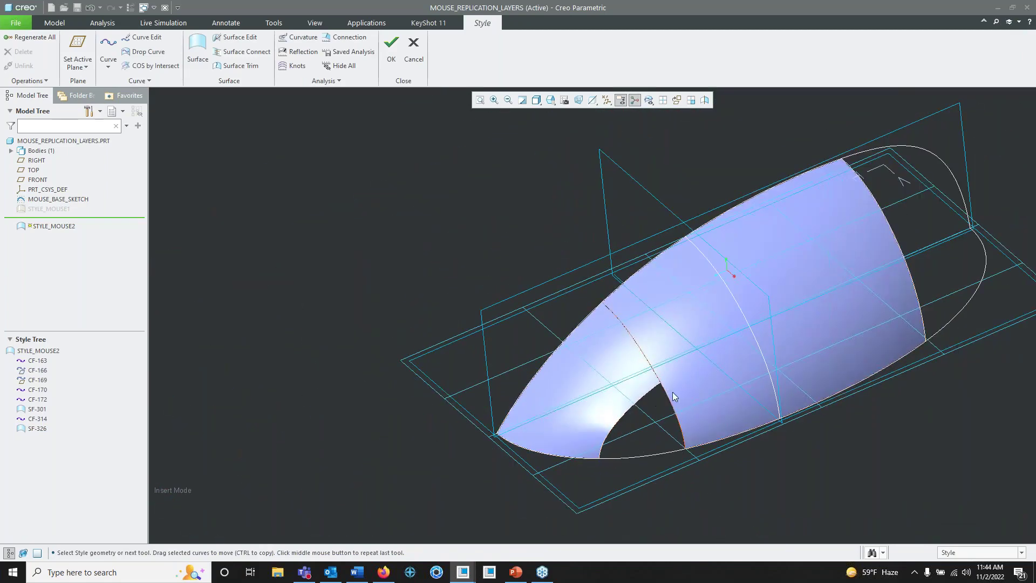
middle_drag(656, 402, 669, 416)
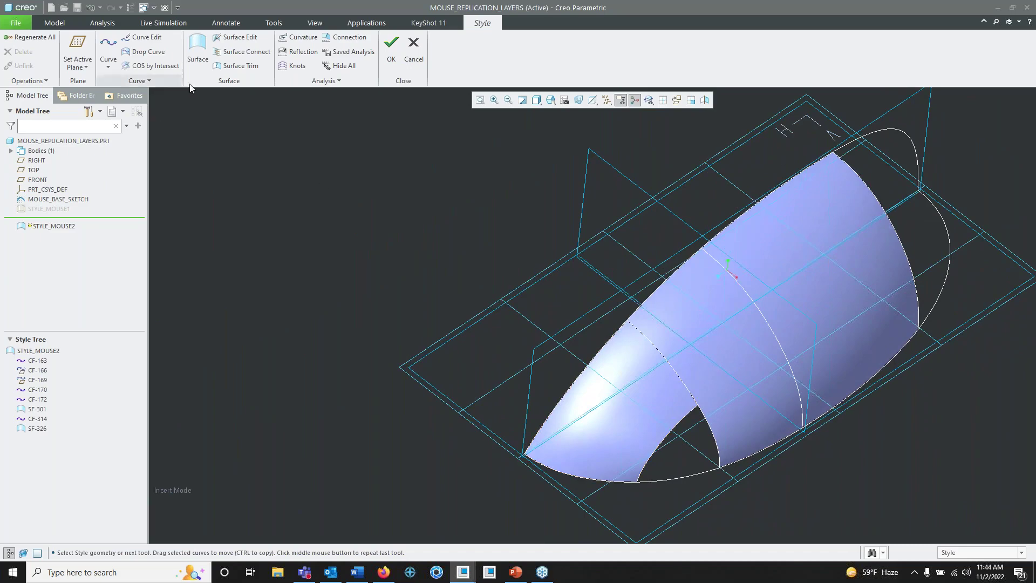
Step: Create a curve on surface (COS) on the front surface, running from its base edge up into the surface interior, and accept it
click(108, 46)
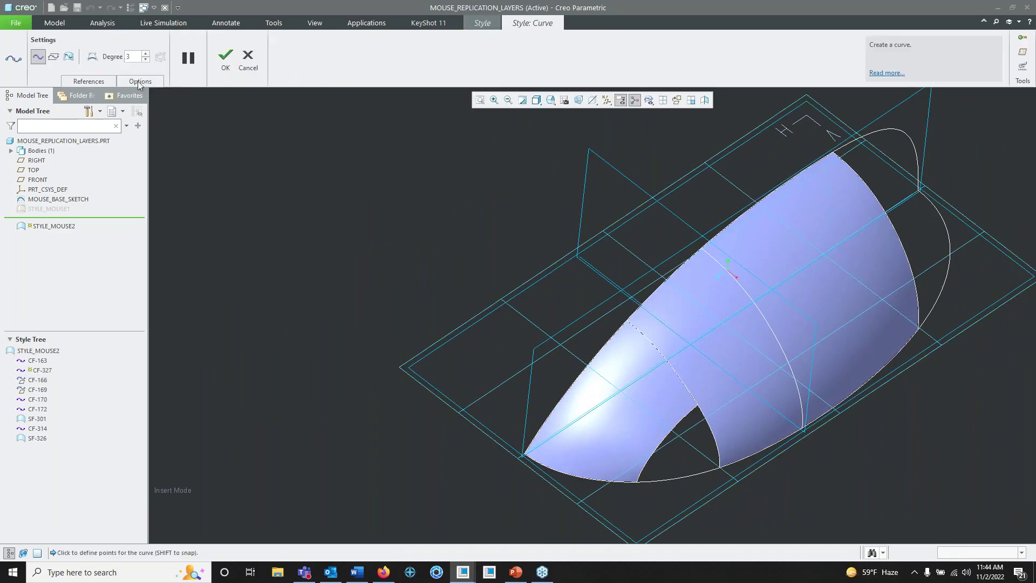
middle_drag(650, 411, 646, 394)
scroll(646, 394, down, 2)
middle_drag(613, 351, 604, 388)
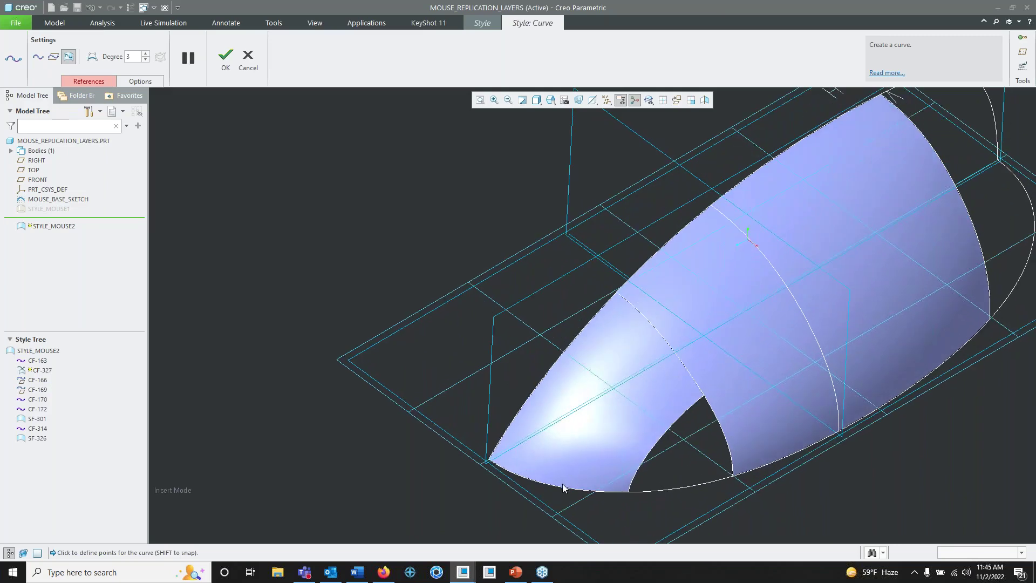
click(560, 485)
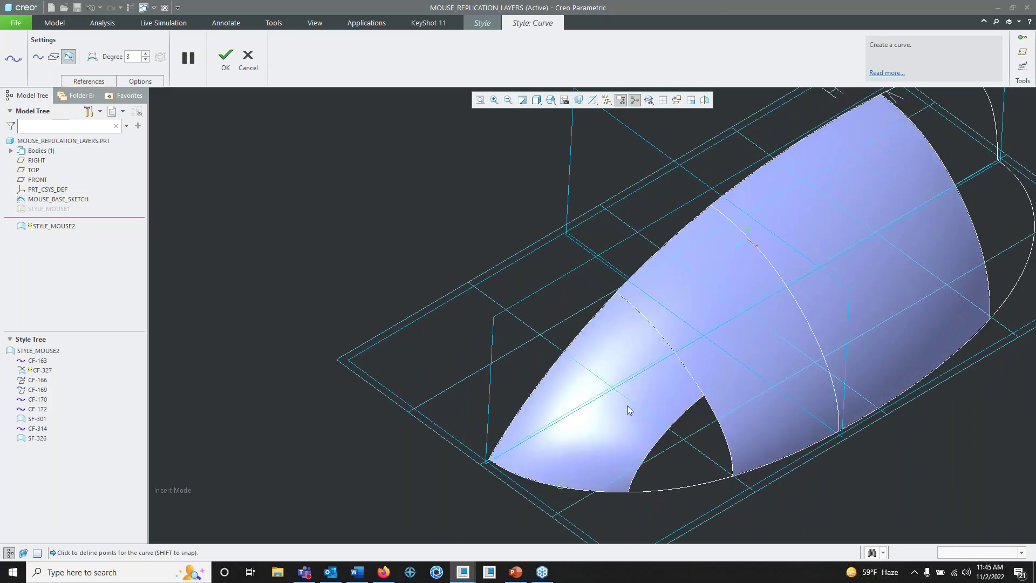
click(609, 414)
click(225, 56)
middle_drag(548, 351, 588, 326)
click(330, 221)
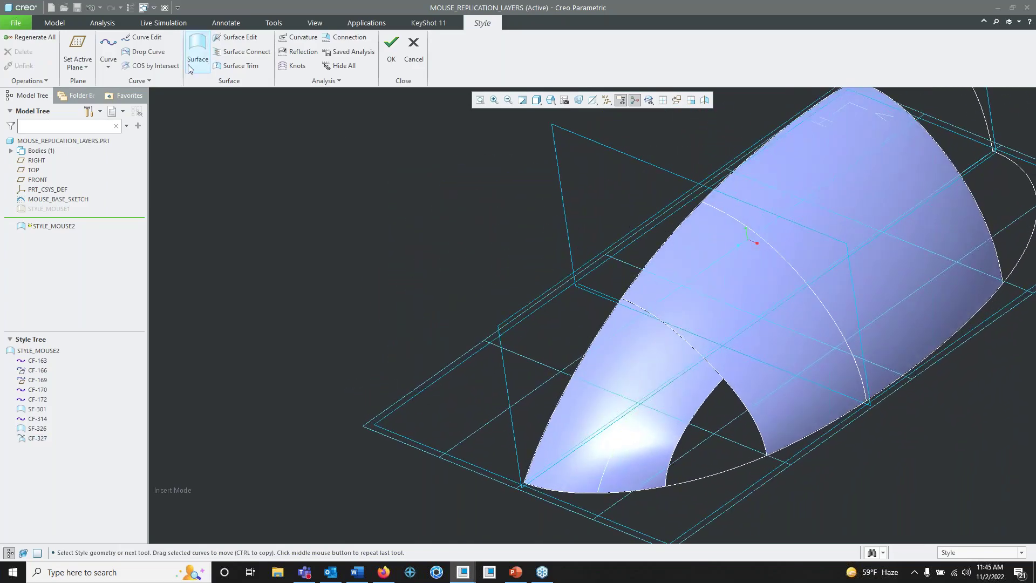
Step: Create a second curve on surface (COS) on the front surface, from the first COS's upper end to the top corner of the side opening
click(111, 53)
scroll(593, 453, down, 5)
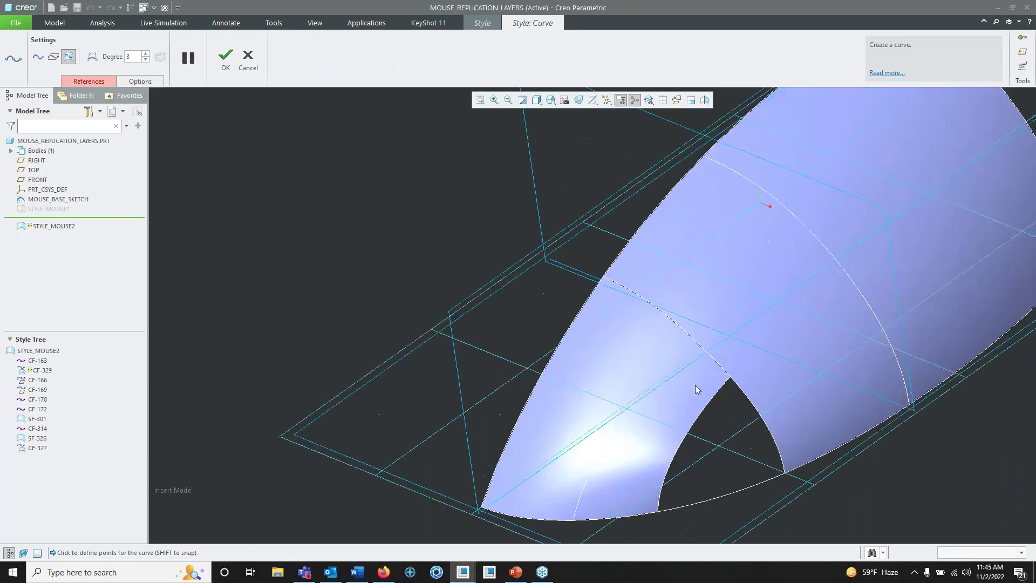
middle_drag(616, 444, 673, 414)
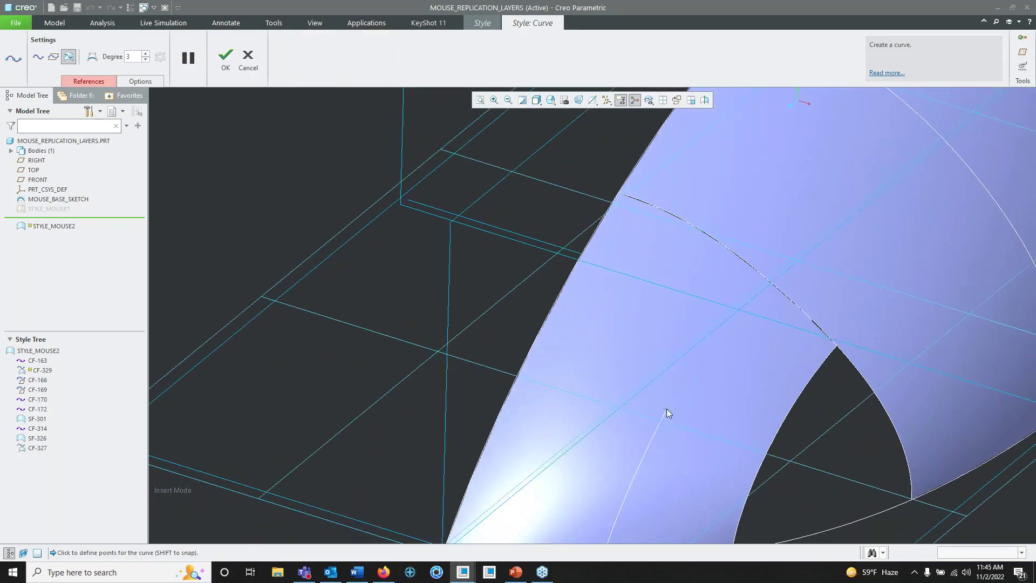
click(667, 408)
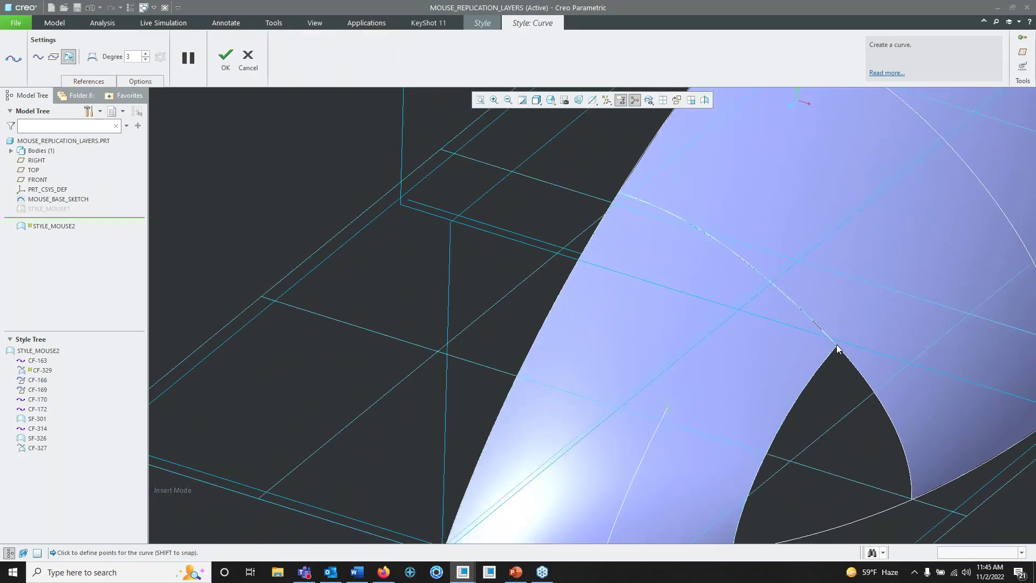
click(225, 59)
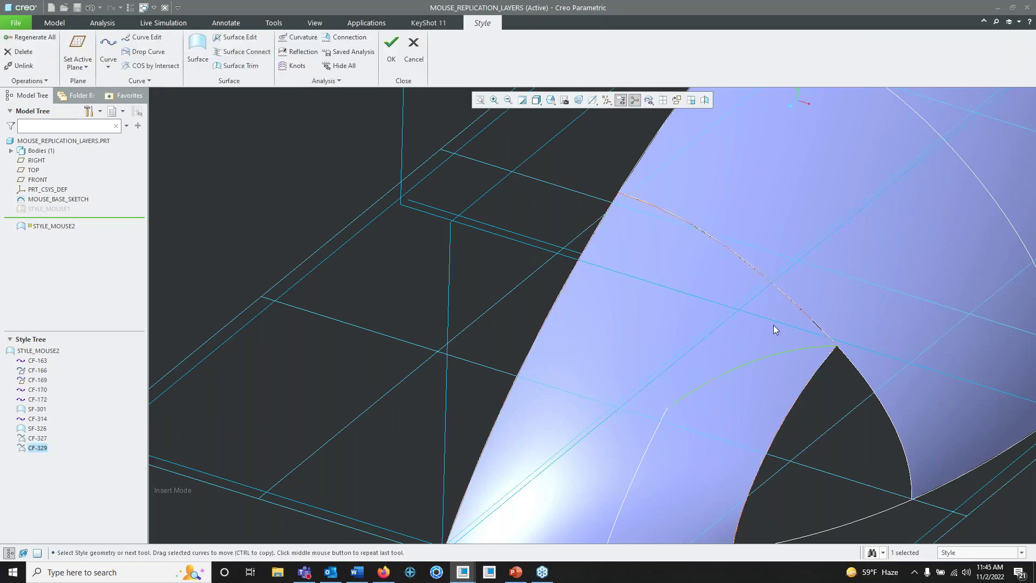
Step: Open the second surface curve for editing and check its endpoint and tangent at the side opening's top corner
click(828, 347)
click(835, 271)
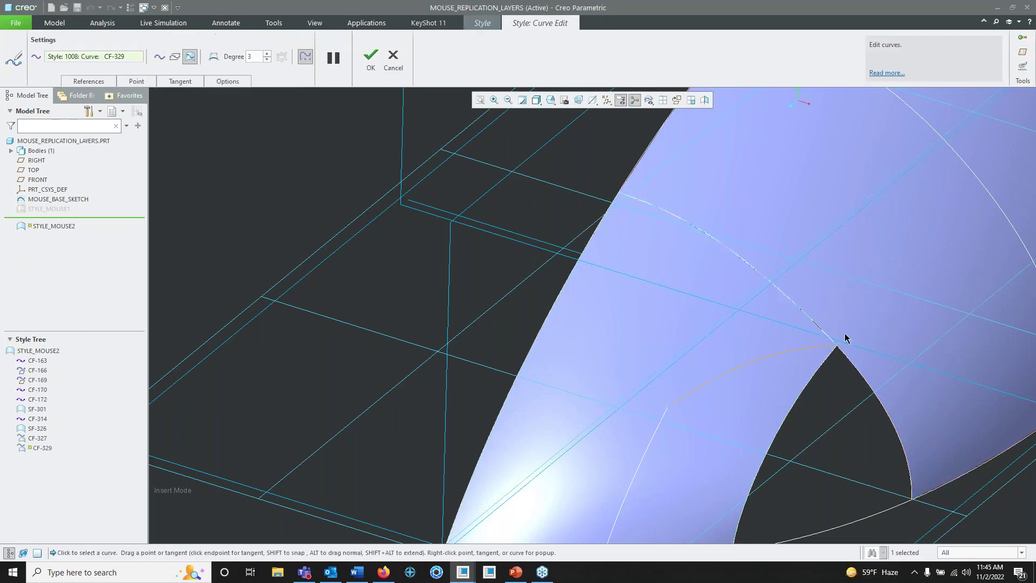
click(838, 346)
scroll(839, 349, down, 3)
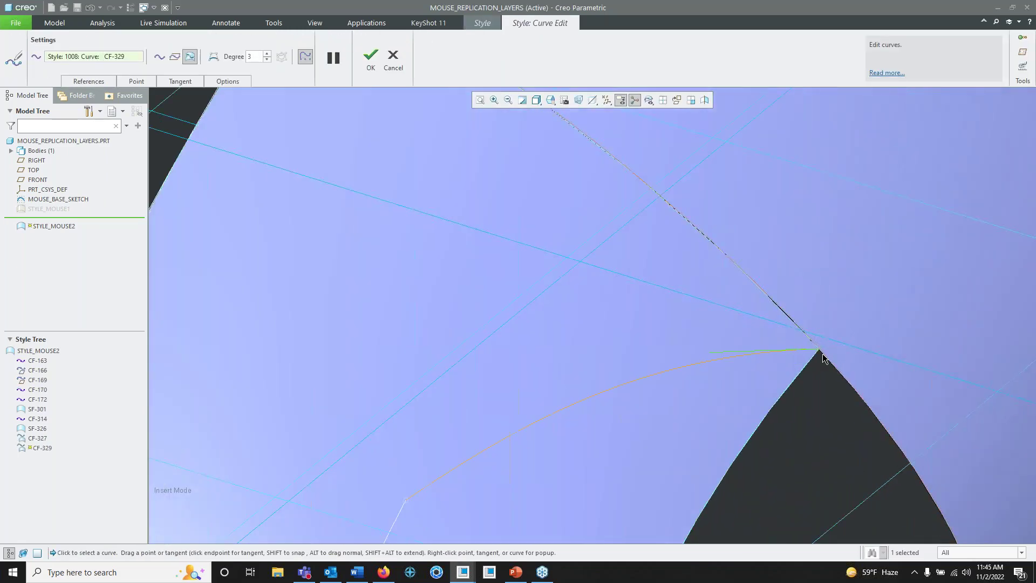
click(370, 57)
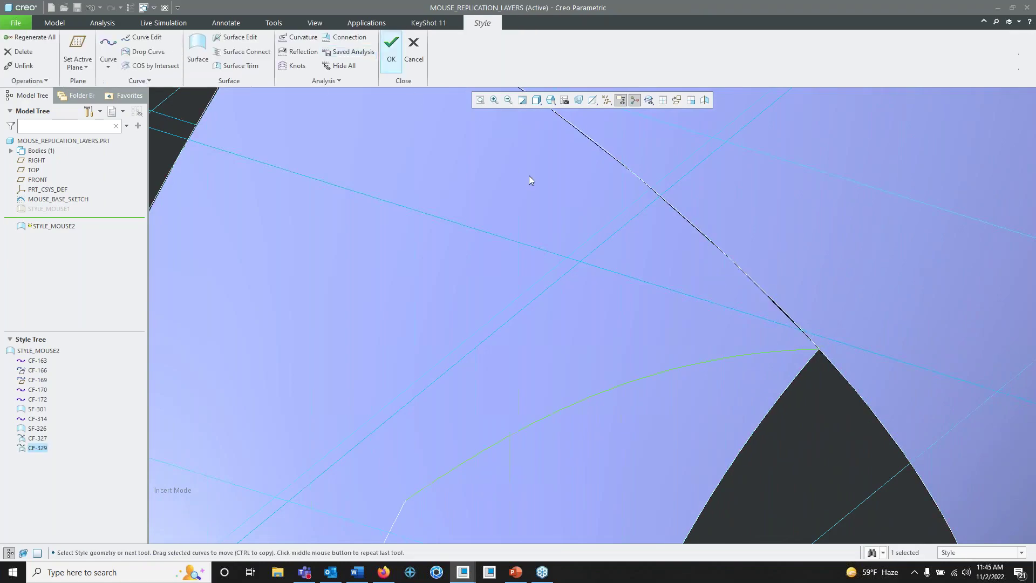
Step: Set up a surface trim on the front surface using the two new surface curves as trimming curves
scroll(590, 277, up, 5)
click(714, 400)
middle_drag(713, 400, 578, 339)
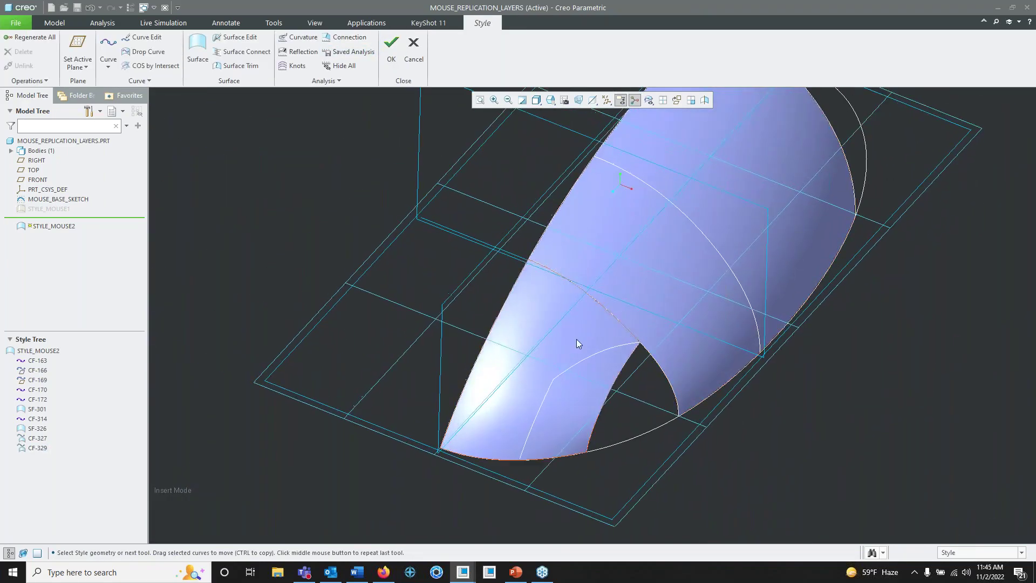
click(239, 67)
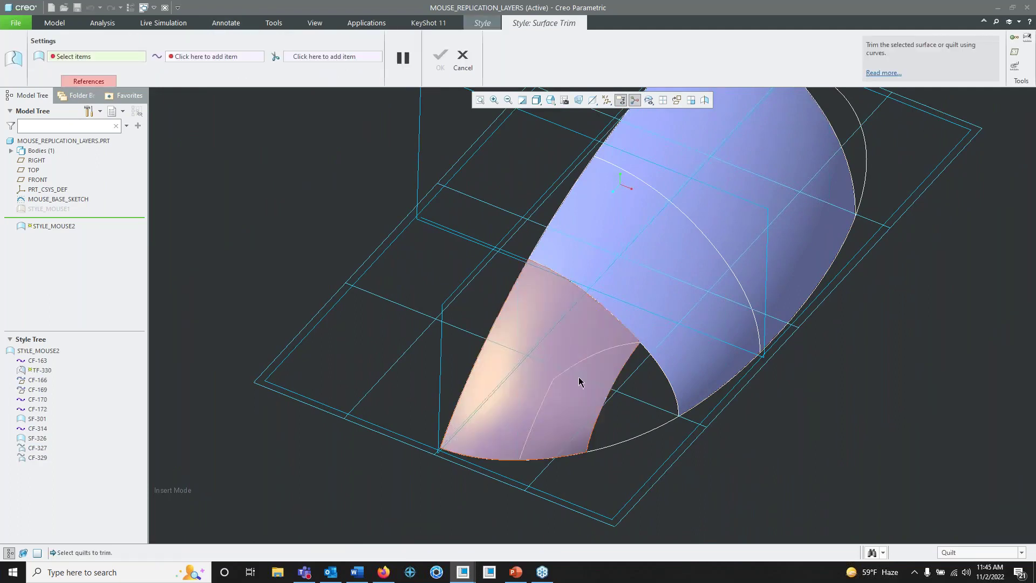
click(553, 359)
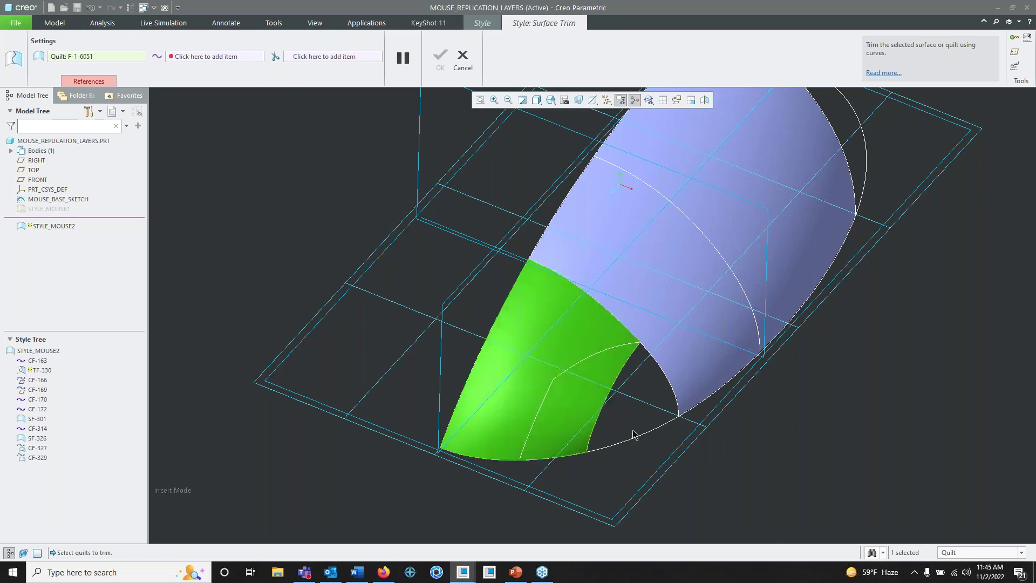
click(226, 58)
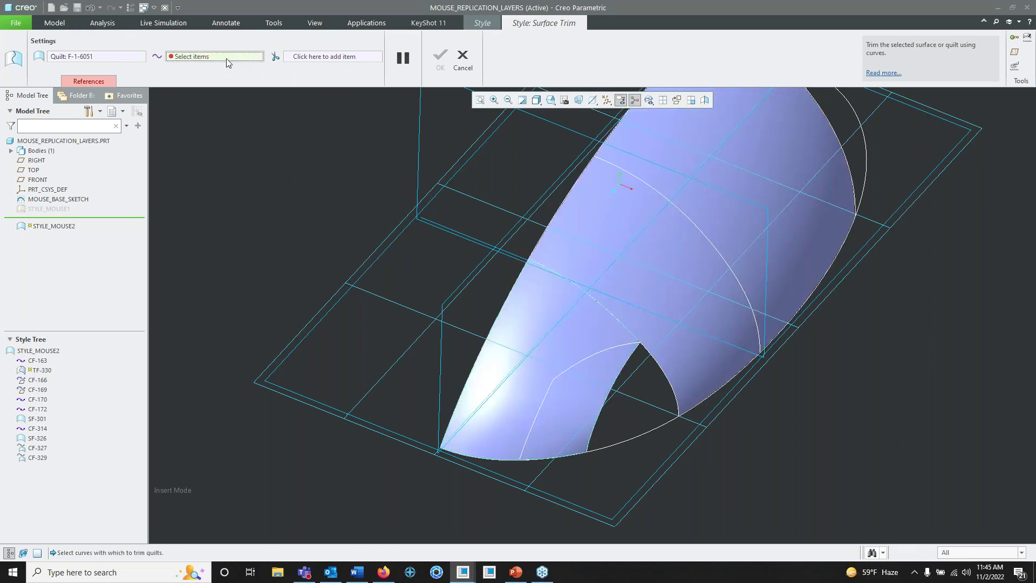
click(594, 359)
ctrl+click(540, 410)
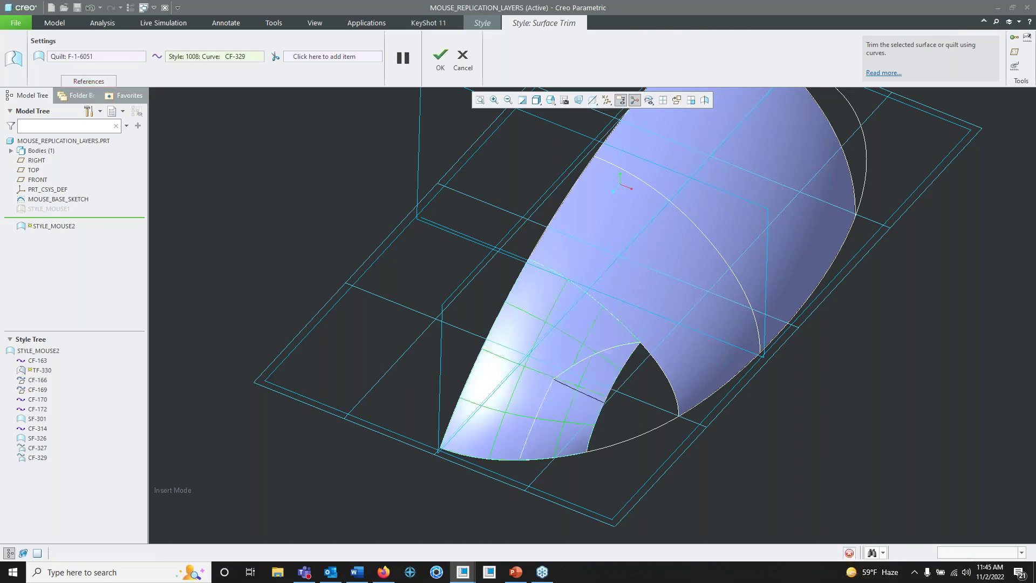
Step: Mark the surface portion between the trimming curves and the side opening for deletion, accept the trim and inspect the enlarged opening
click(326, 57)
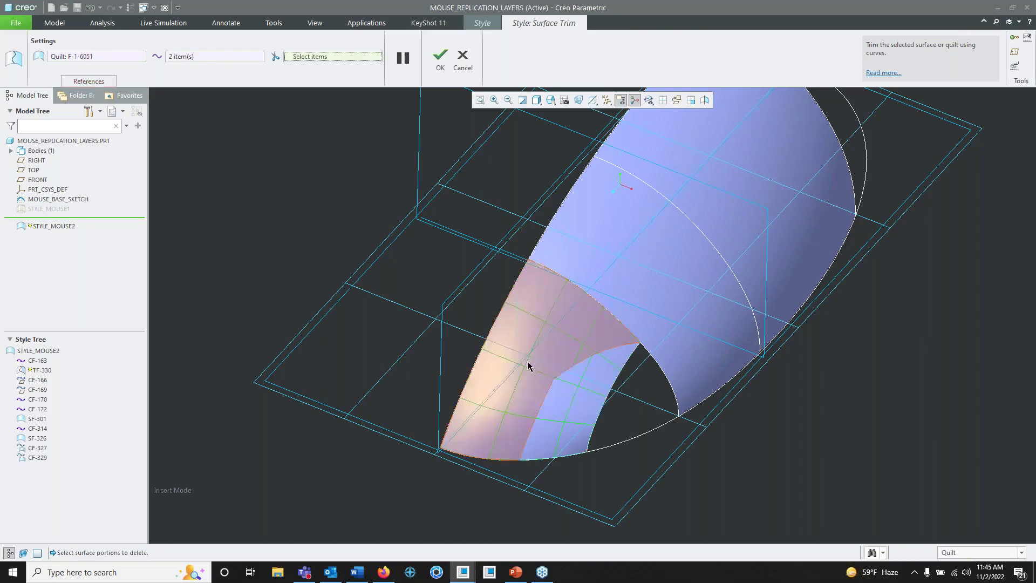
click(572, 410)
click(440, 56)
middle_drag(646, 432, 689, 406)
click(749, 419)
scroll(604, 323, down, 1)
scroll(604, 322, up, 2)
middle_drag(603, 322, 556, 351)
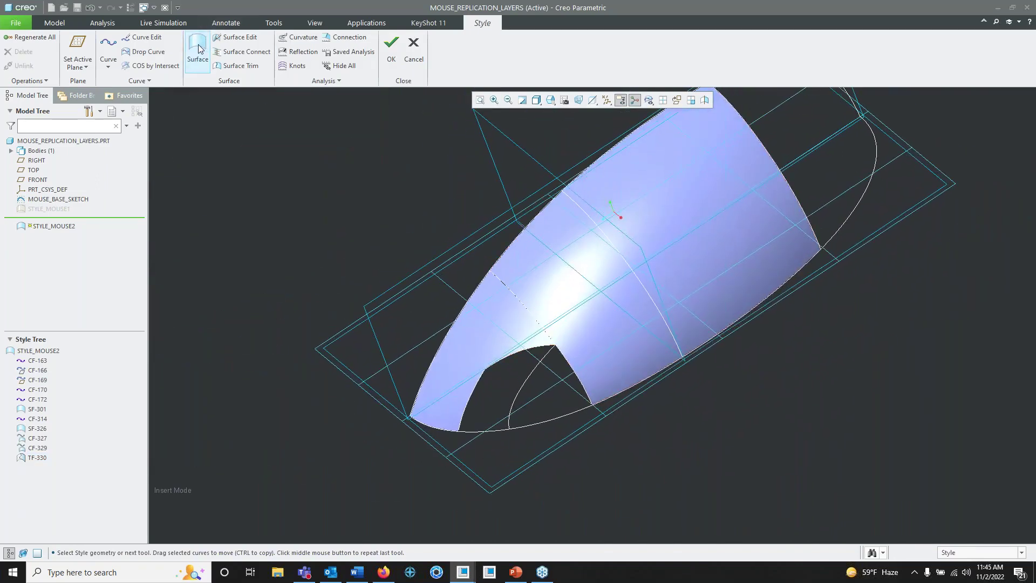
Step: Finish redefining STYLE_MOUSE2 and keep its changes
click(411, 54)
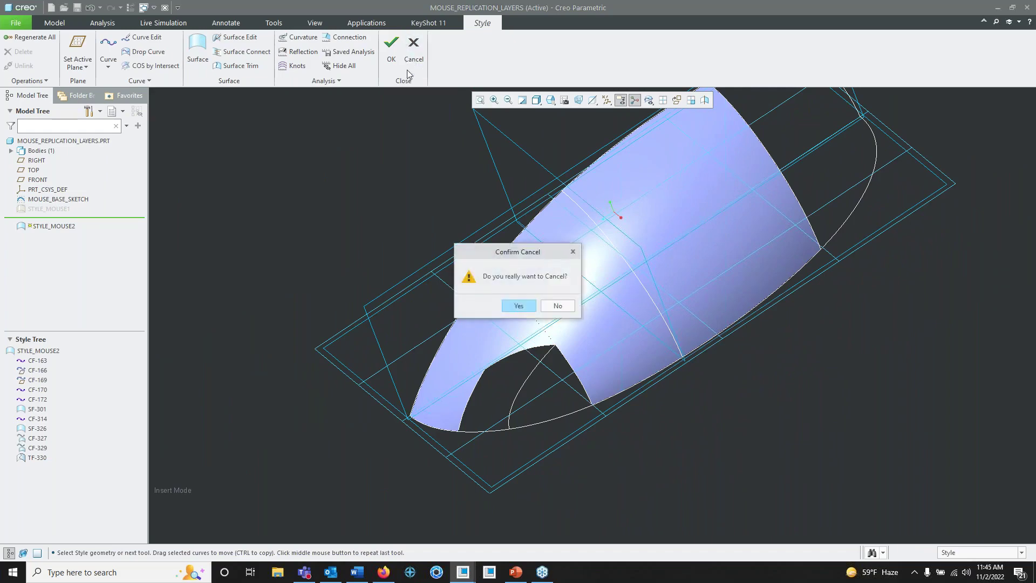
click(558, 305)
click(391, 48)
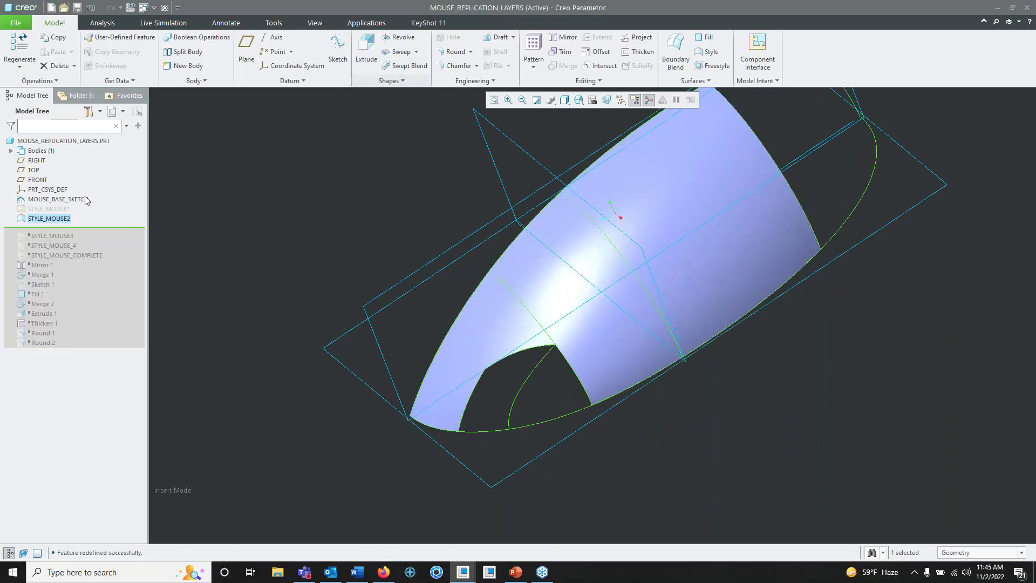
Step: Move the model's insertion point below STYLE_MOUSE3 and hide STYLE_MOUSE2 to show only the completed mouse surfaces
drag(70, 230, 69, 237)
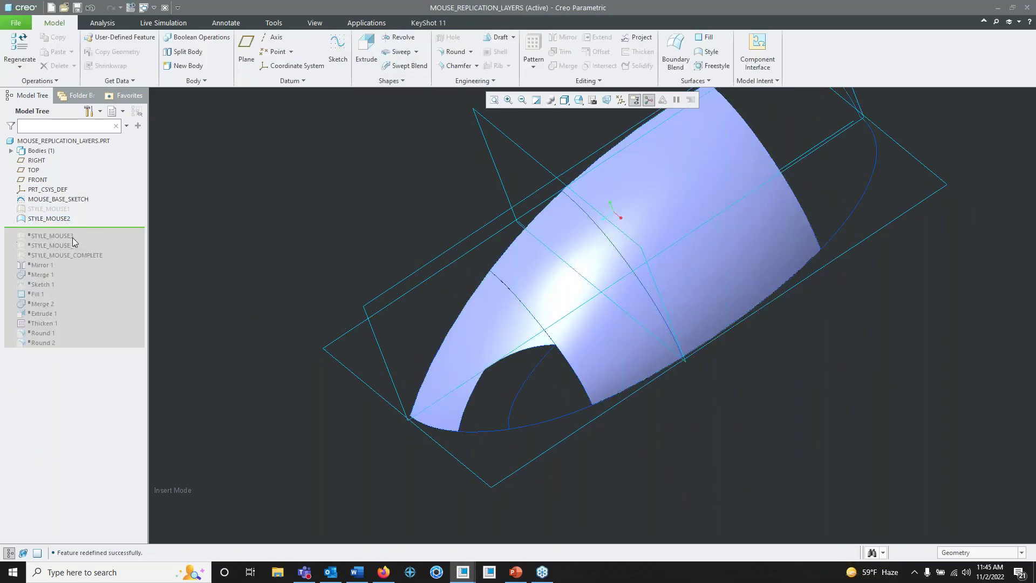
click(62, 229)
click(72, 218)
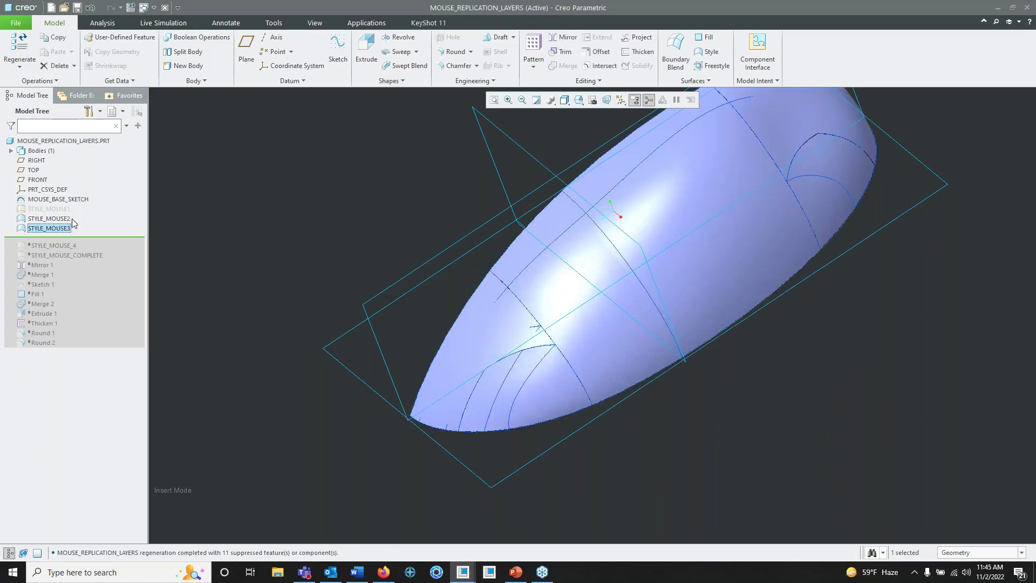
click(84, 186)
mouse_move(536, 311)
middle_down()
mouse_move(715, 281)
mouse_move(725, 251)
mouse_move(702, 227)
middle_up()
scroll(532, 307, down, 2)
scroll(532, 307, up, 2)
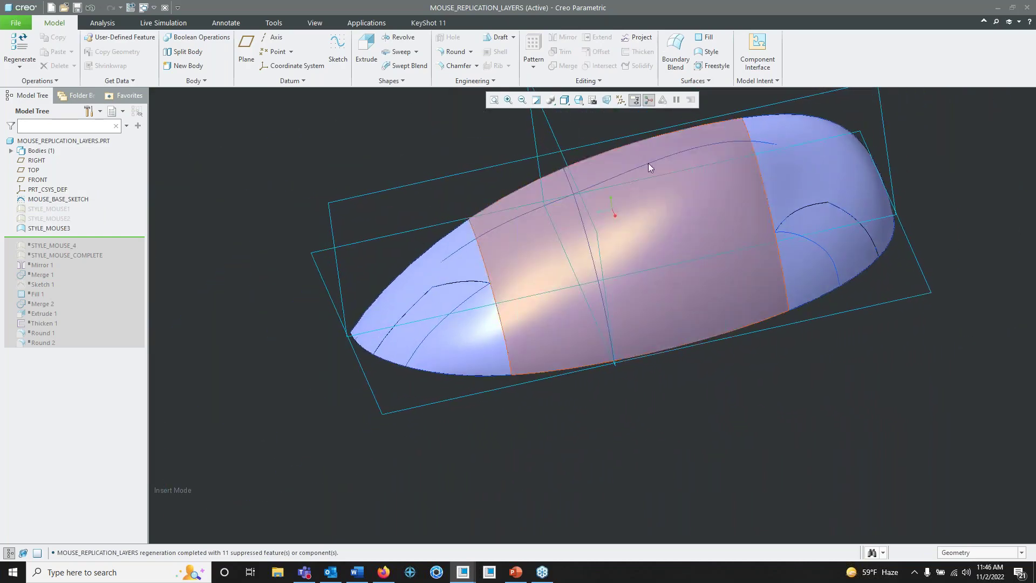
Step: Open the STYLE_MOUSE3 feature for redefinition
click(39, 229)
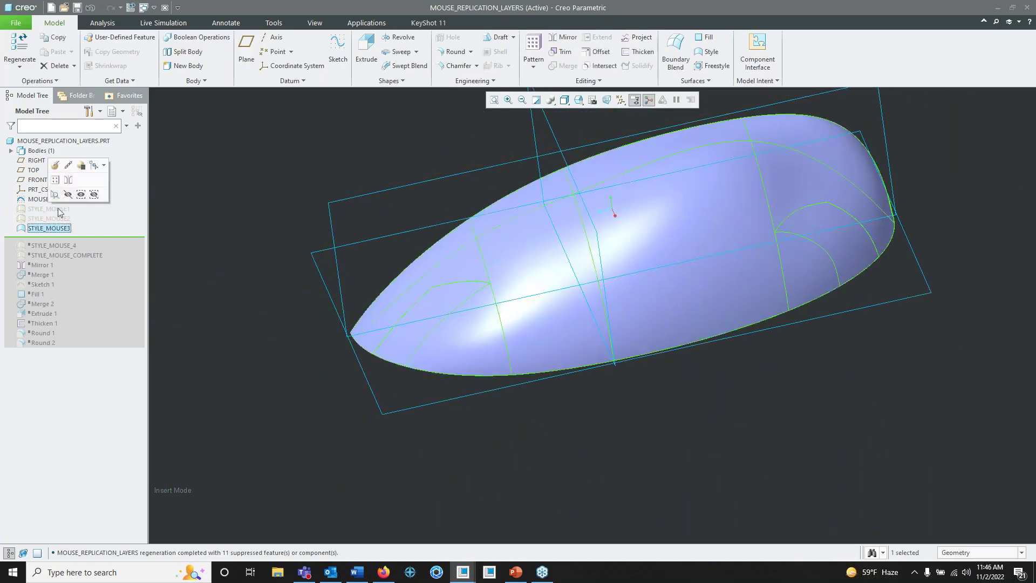
click(59, 171)
middle_drag(727, 255, 707, 233)
Step: Try to delete the lengthwise curve running along the mouse's upper body, including all its dependent children
click(694, 210)
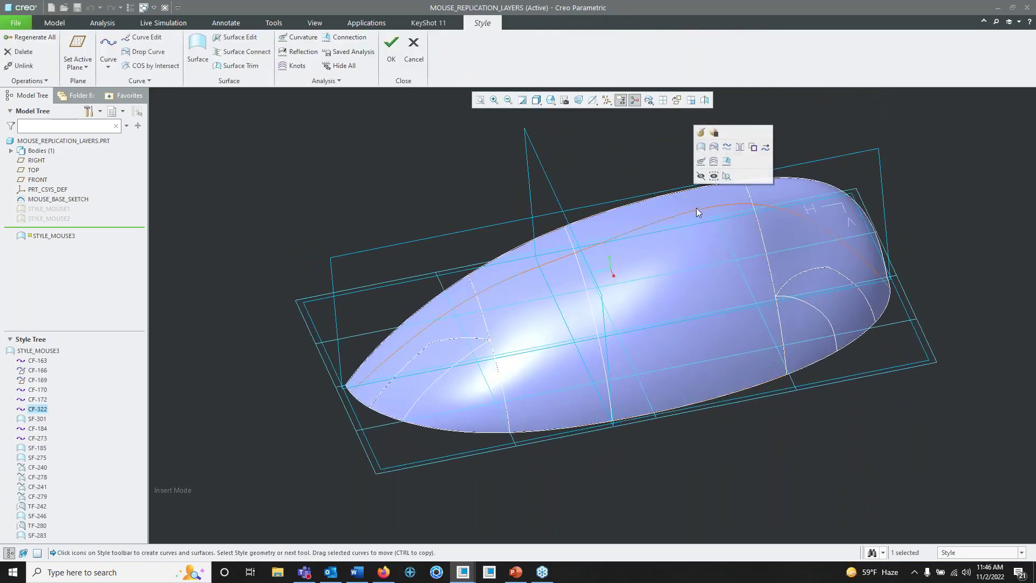
right_click(696, 209)
click(731, 276)
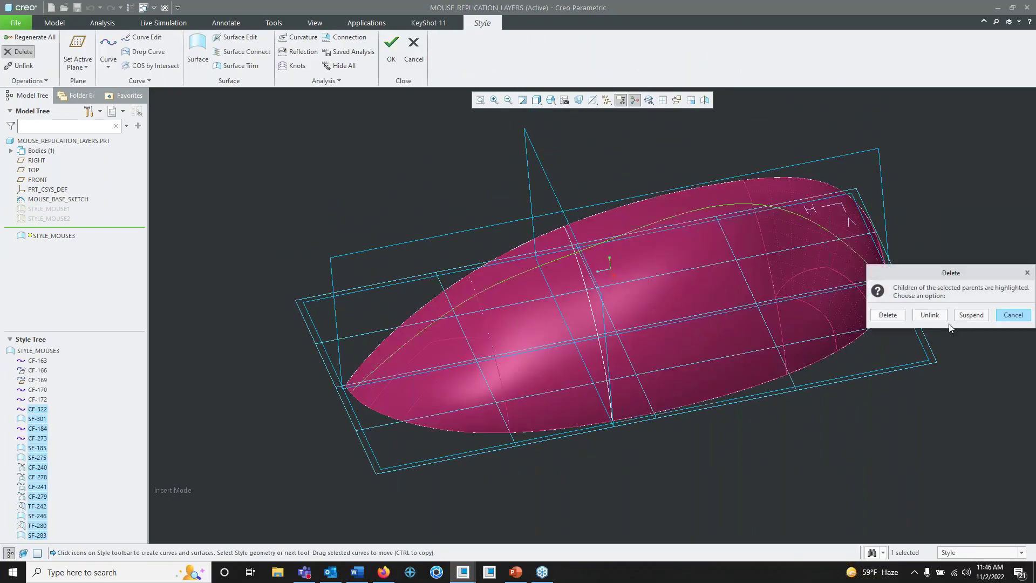
click(888, 315)
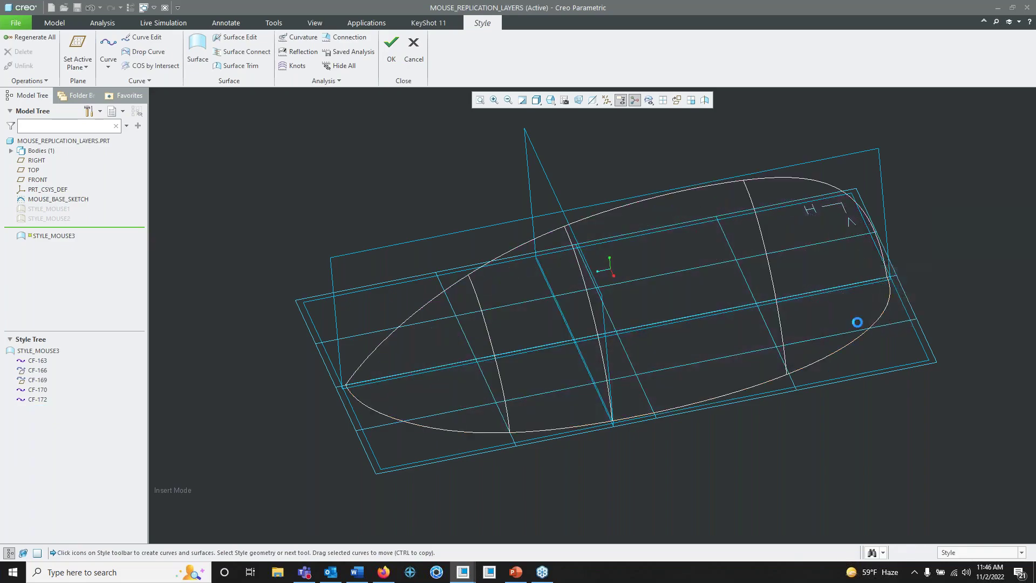
Step: Unlink the optional references of the lengthwise curve running along the mouse's upper body
click(773, 208)
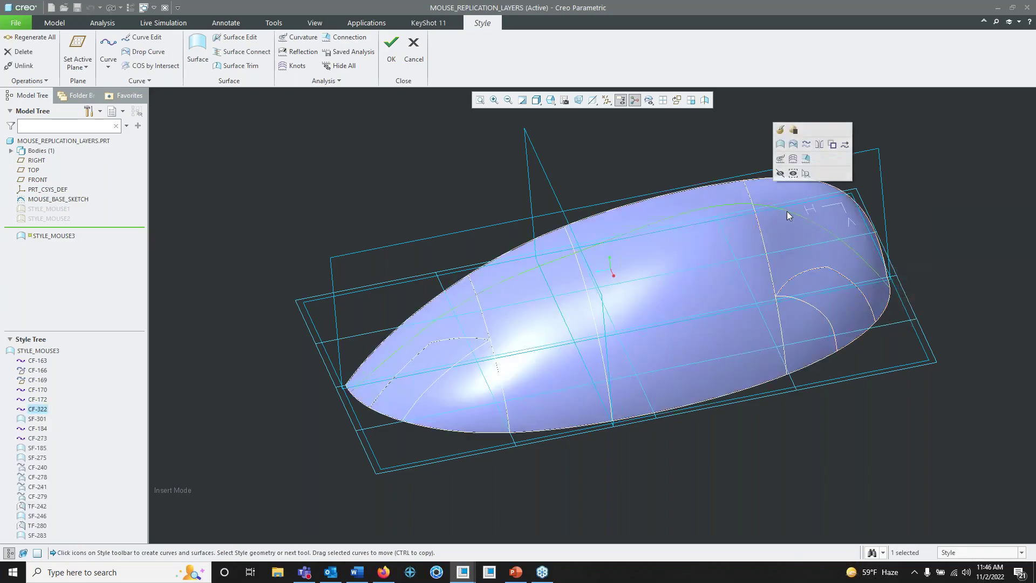
right_click(787, 212)
click(815, 264)
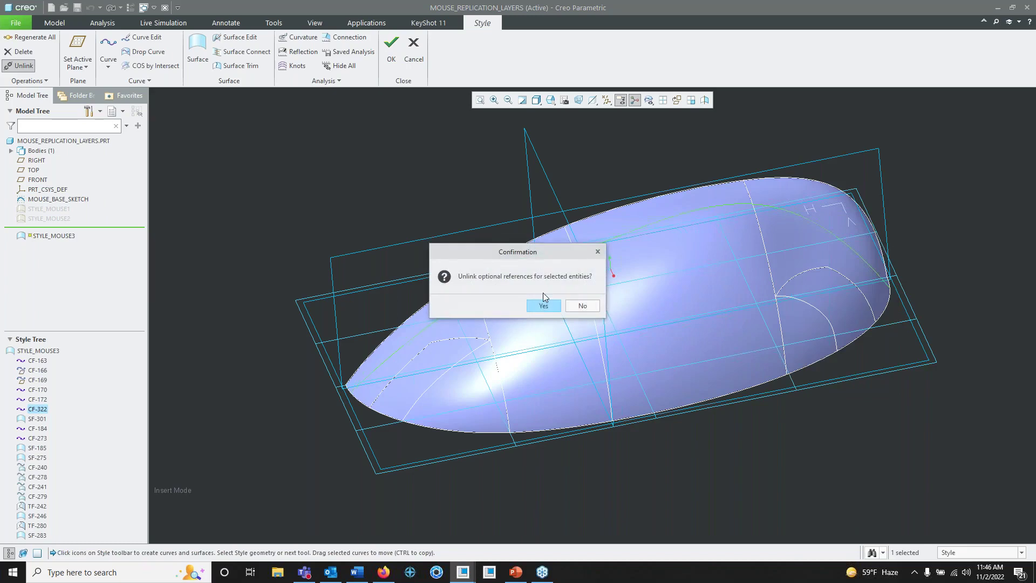
click(544, 306)
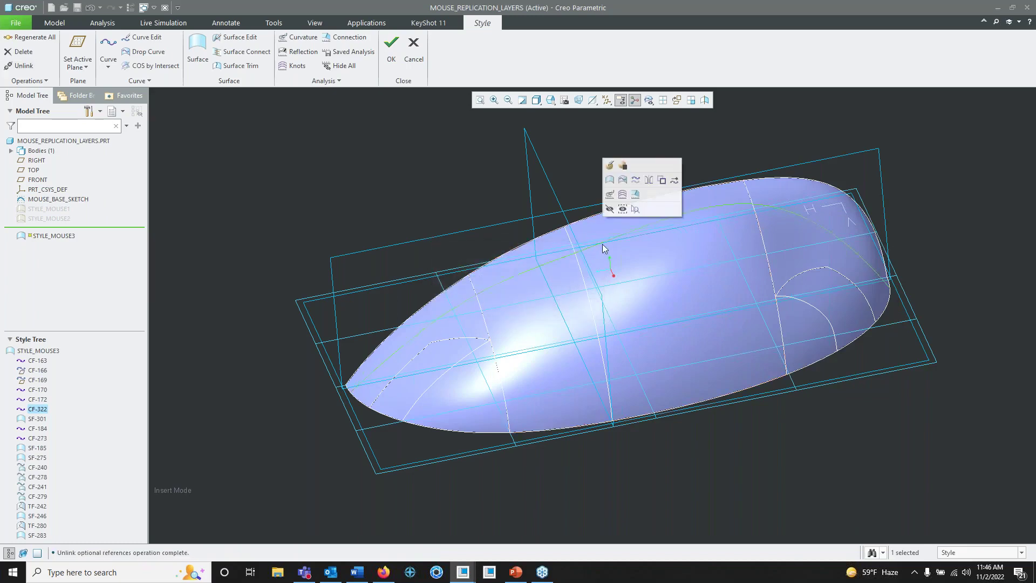
Step: Delete the unlinked lengthwise curve together with its dependent surfaces and curves, and undo that deletion
right_click(603, 248)
click(643, 279)
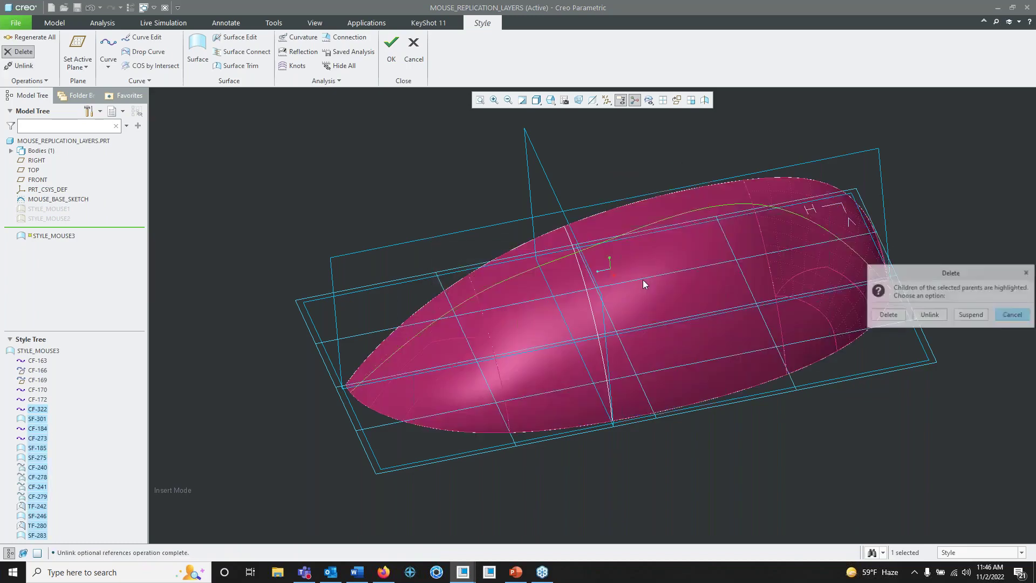
click(888, 315)
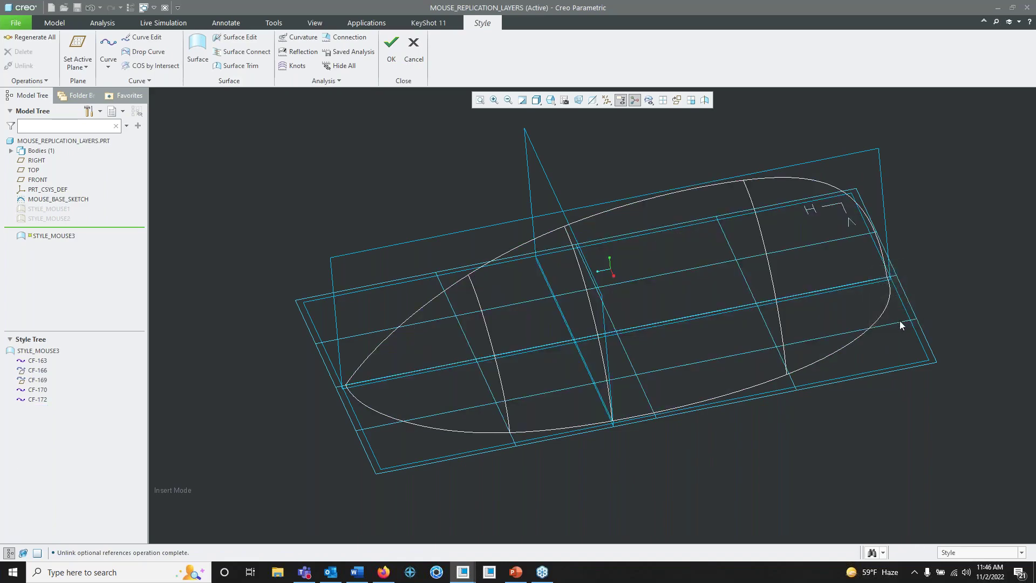
key(ctrl+z)
Step: Open the lengthwise curve on the mouse's upper body for editing and examine its path over the surfaces
mouse_move(707, 259)
middle_down()
mouse_move(677, 289)
mouse_move(682, 219)
mouse_move(696, 243)
middle_up()
click(671, 205)
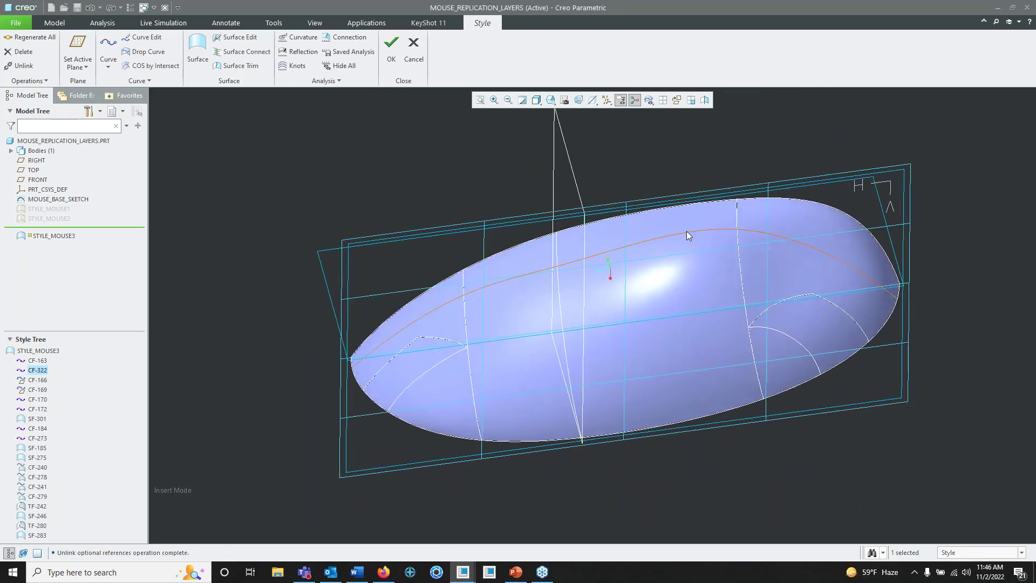
right_click(688, 232)
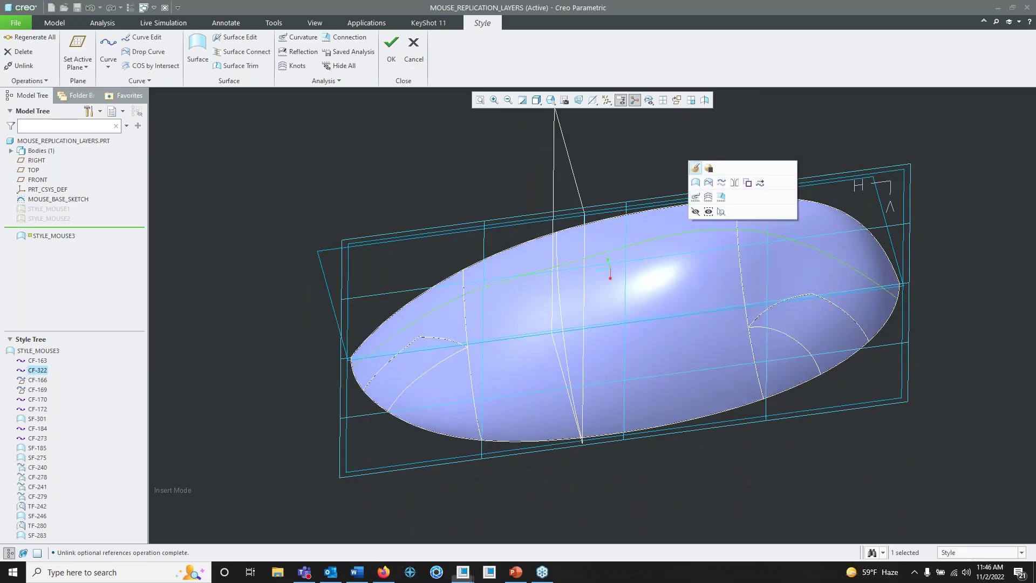
click(696, 168)
middle_drag(659, 286, 621, 219)
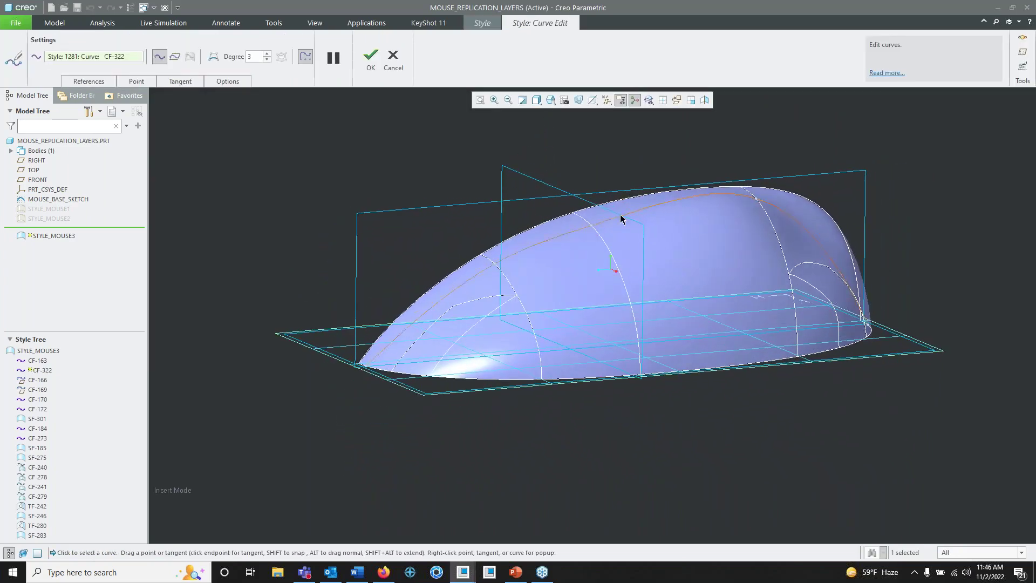
middle_drag(701, 266, 726, 305)
right_click(637, 247)
click(446, 307)
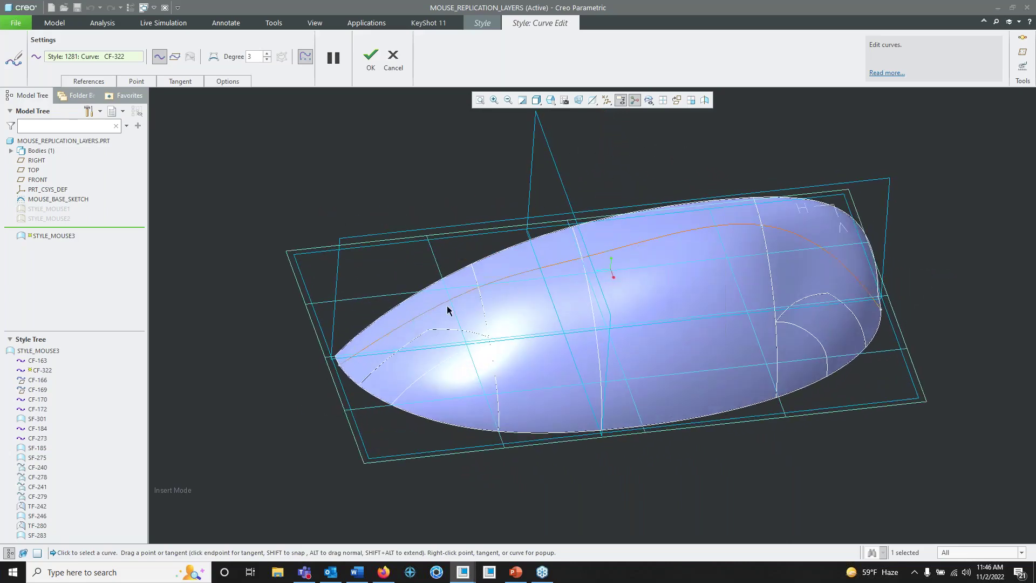
Step: Add points along the lengthwise curve on the mouse's upper body and pull one down into the surface
right_click(603, 258)
click(643, 281)
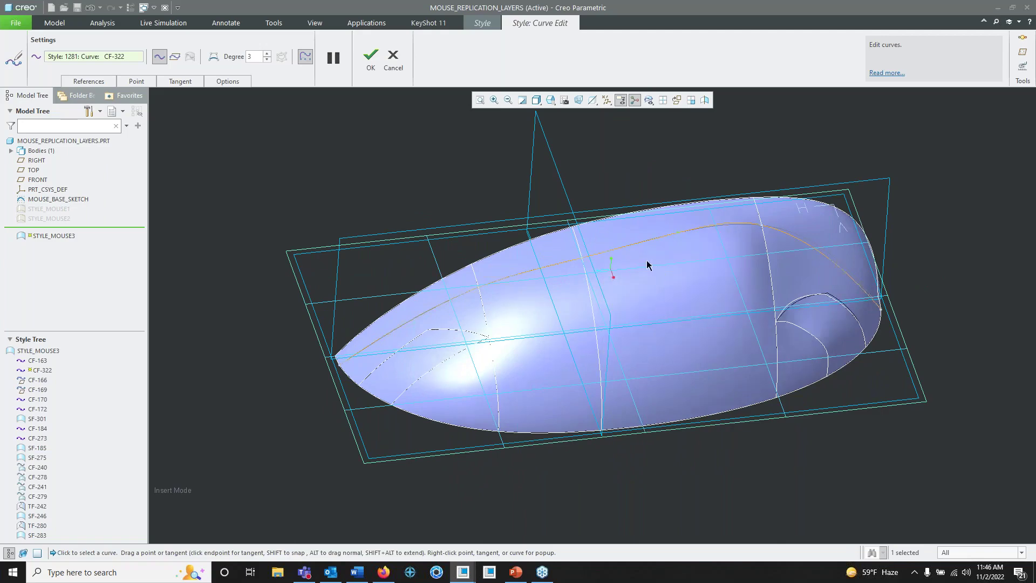
middle_drag(647, 265, 694, 224)
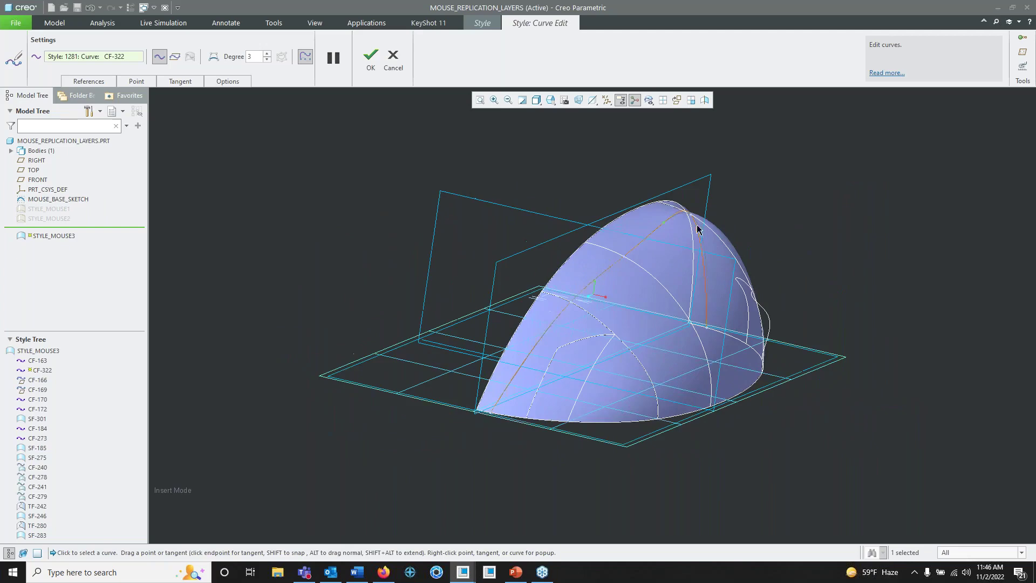
right_click(595, 283)
click(630, 335)
middle_drag(629, 287, 836, 292)
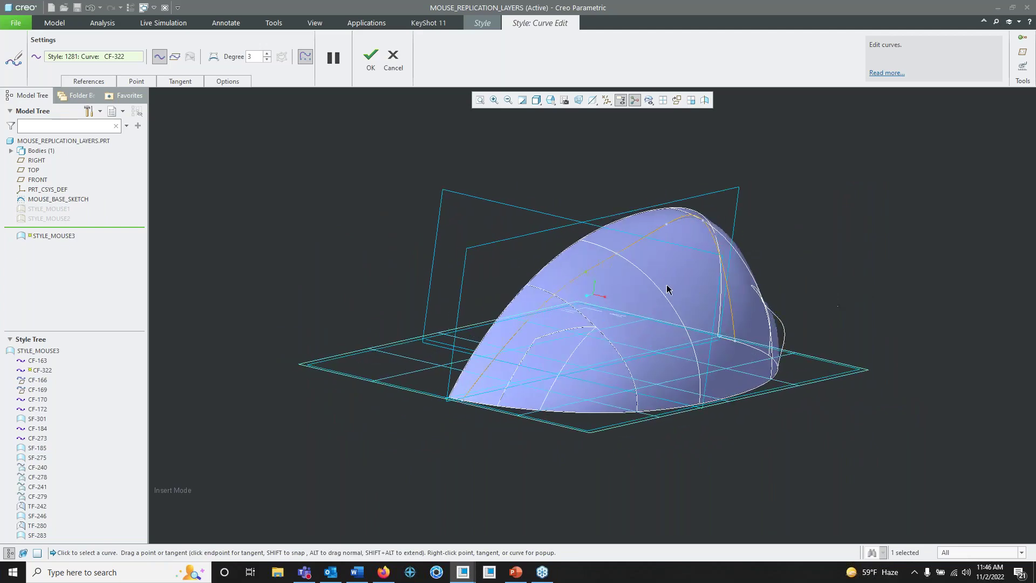
mouse_move(669, 286)
middle_down()
mouse_move(678, 279)
mouse_move(664, 277)
middle_up()
drag(603, 263, 606, 278)
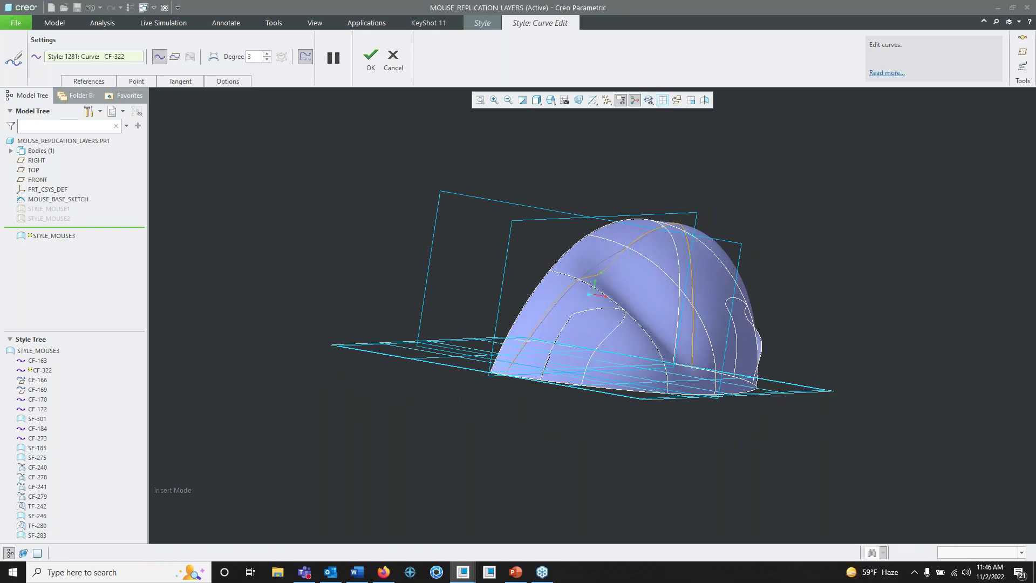
Step: Show the model in four views and lower the lengthwise curve's front added point in the side view
click(662, 100)
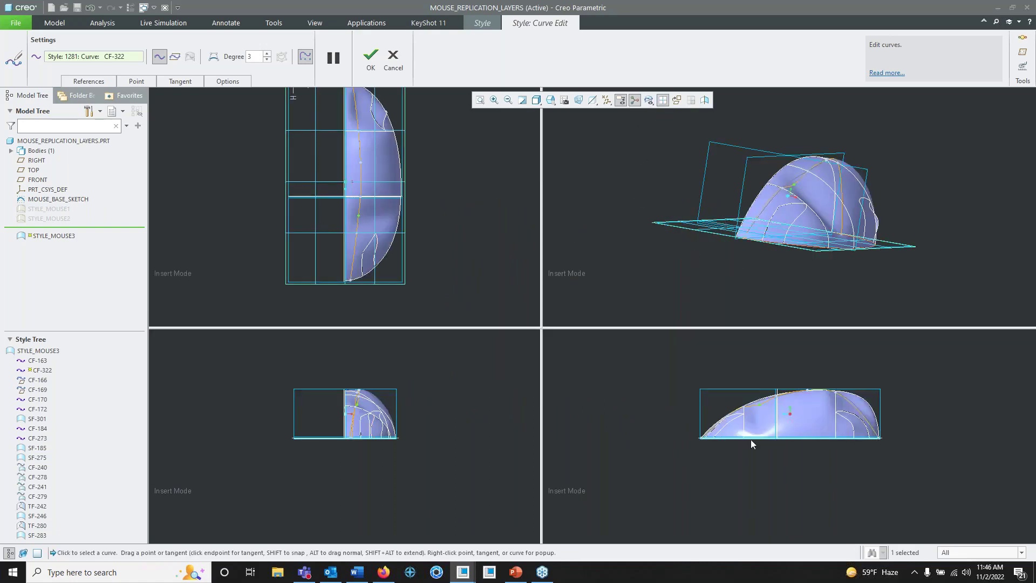
scroll(751, 441, up, 3)
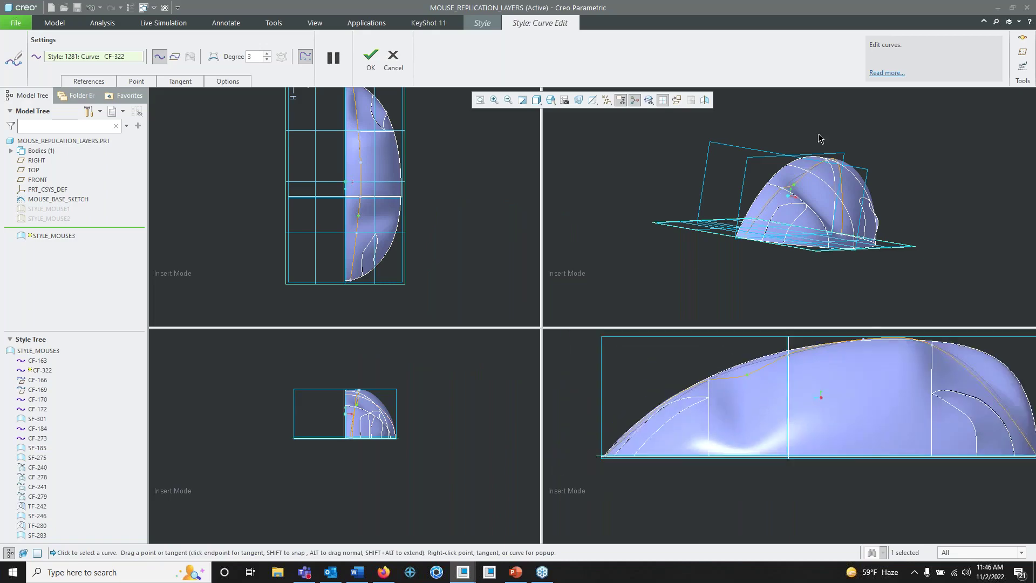
middle_drag(820, 139, 786, 221)
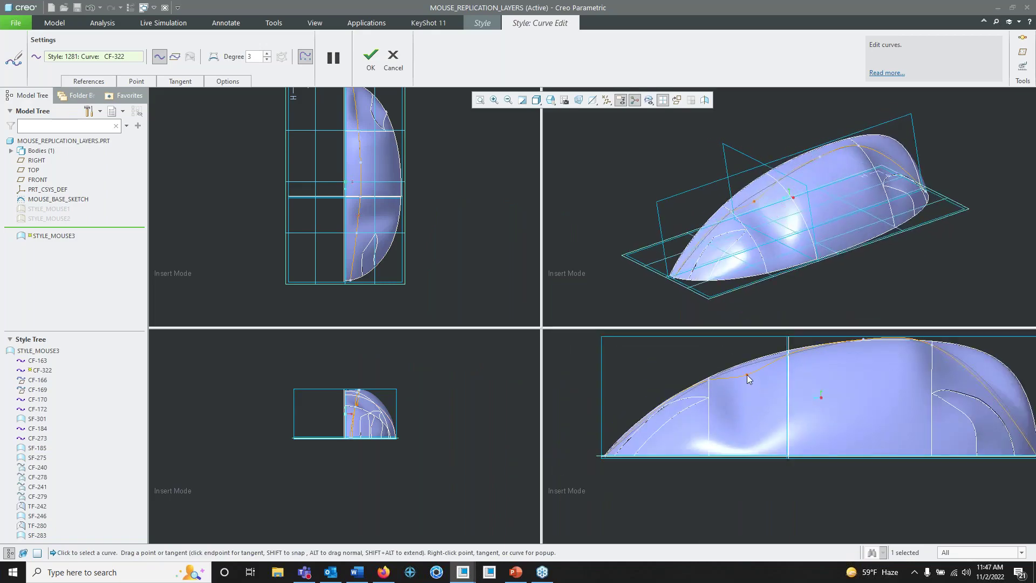
drag(748, 376, 731, 389)
Step: Try reshaping the lengthwise curve by moving its rear added point in the angled and side views, and discard the curve edit
mouse_move(798, 235)
middle_down()
mouse_move(801, 277)
mouse_move(810, 271)
mouse_move(794, 253)
mouse_move(788, 197)
mouse_move(816, 172)
middle_up()
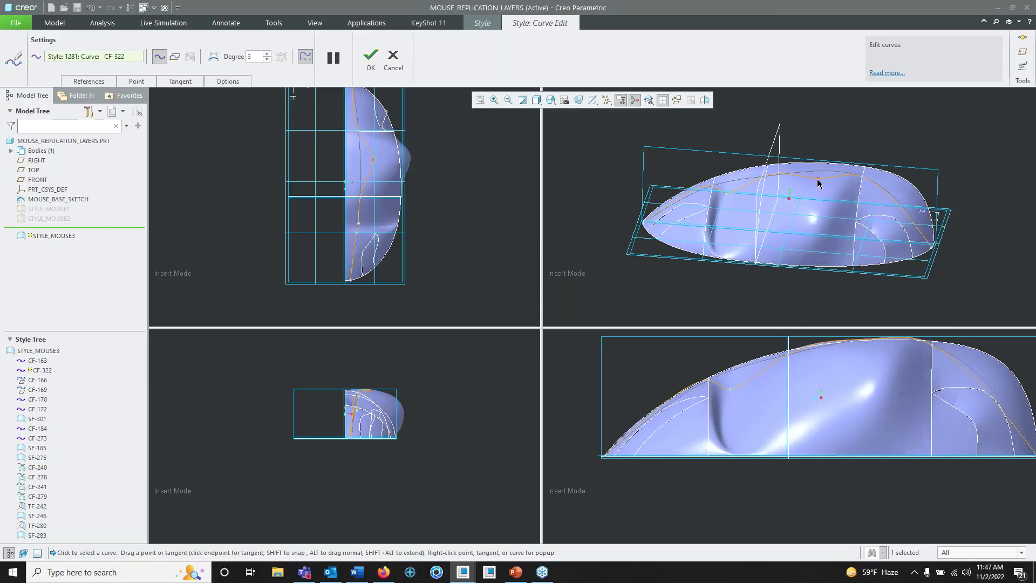
middle_drag(815, 175, 814, 224)
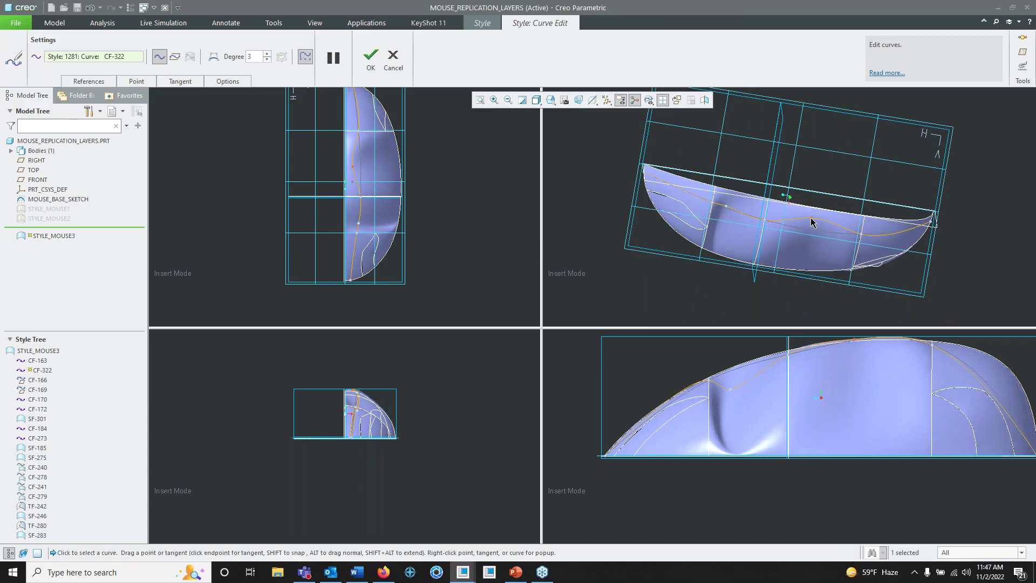
drag(811, 221, 796, 222)
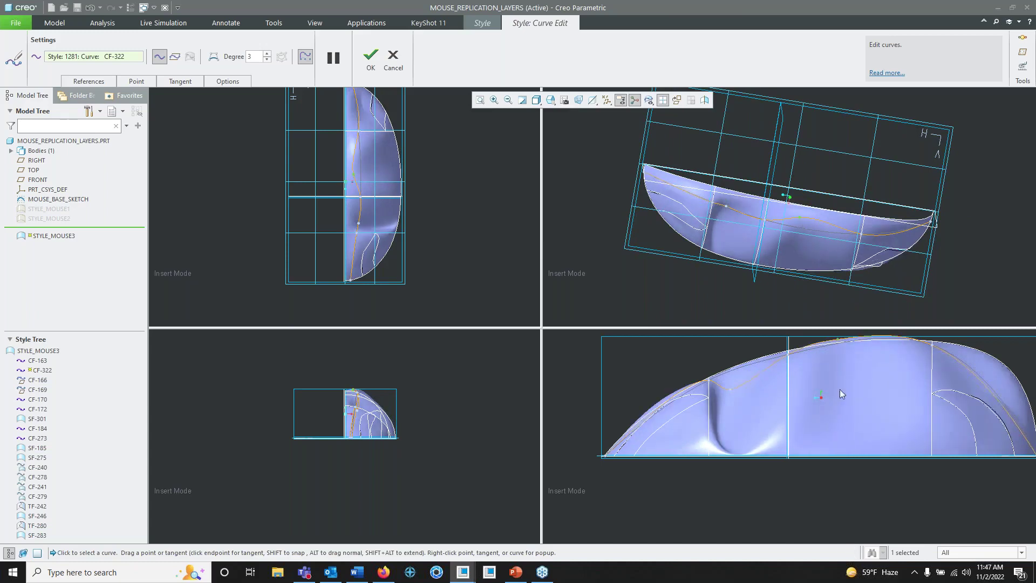
drag(838, 340, 843, 350)
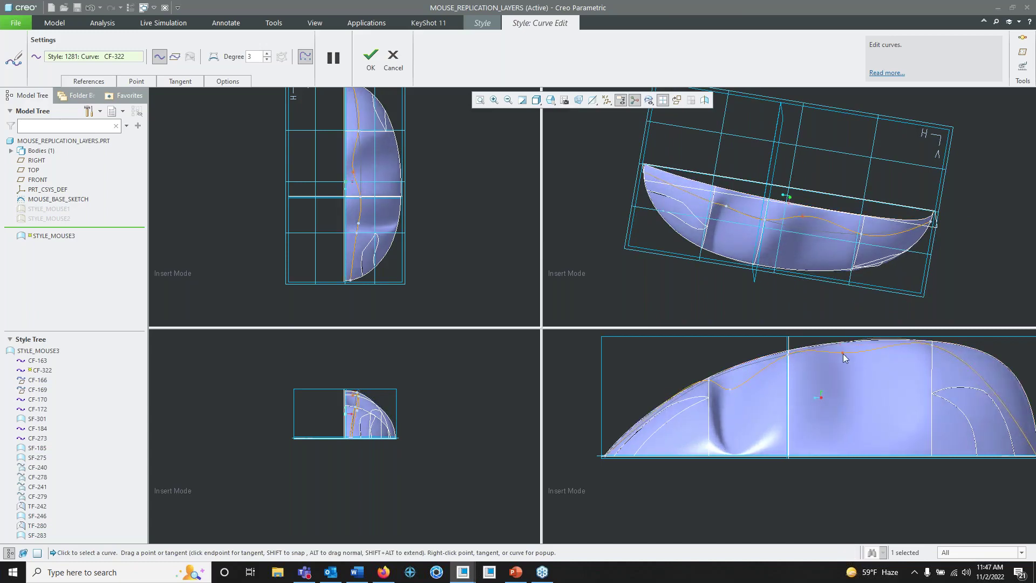
mouse_move(803, 386)
middle_down()
mouse_move(815, 420)
mouse_move(819, 385)
middle_up()
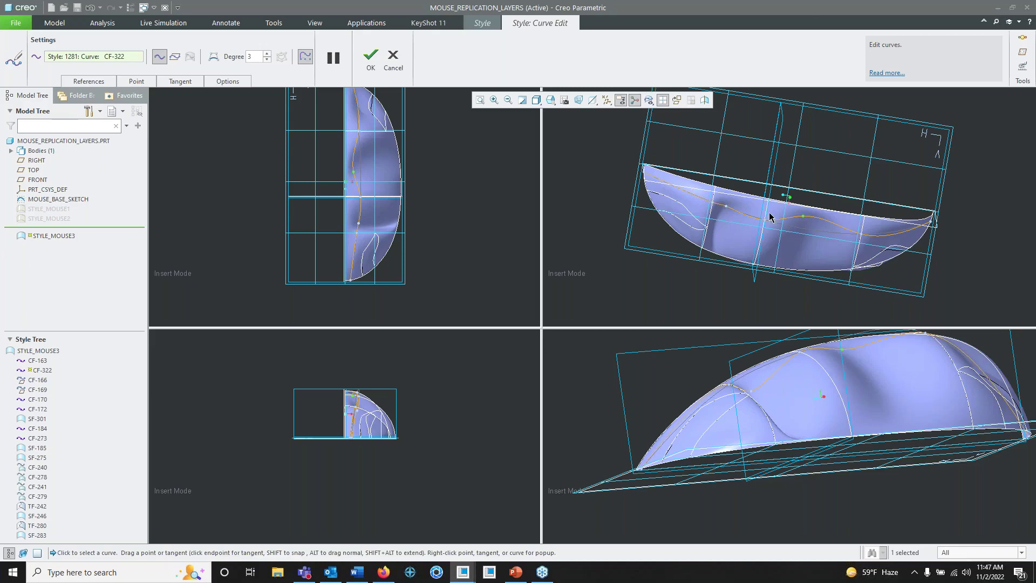
click(393, 58)
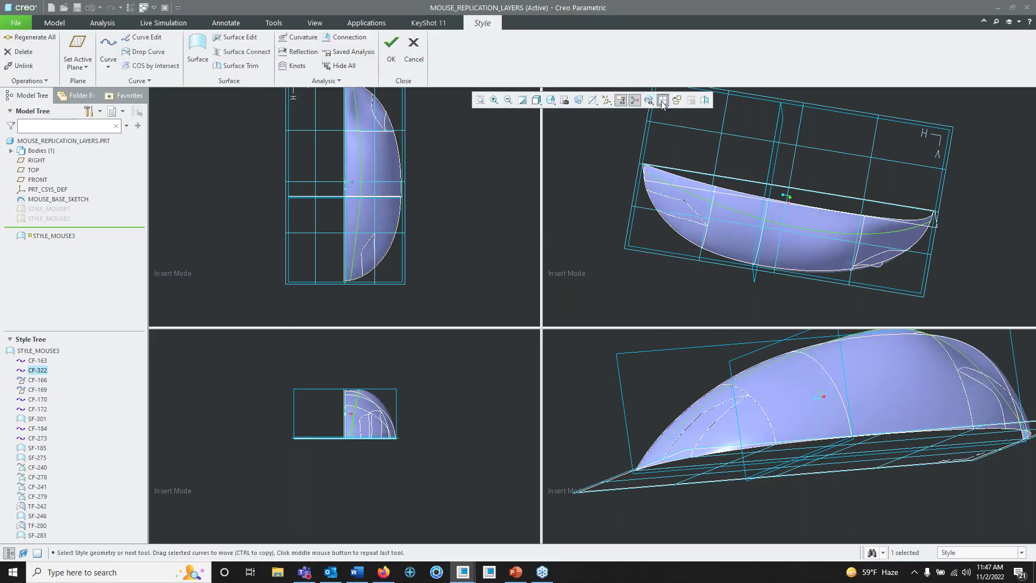
Step: Return to the single-view layout and finish redefining STYLE_MOUSE3
click(663, 103)
middle_drag(526, 335, 500, 266)
click(260, 171)
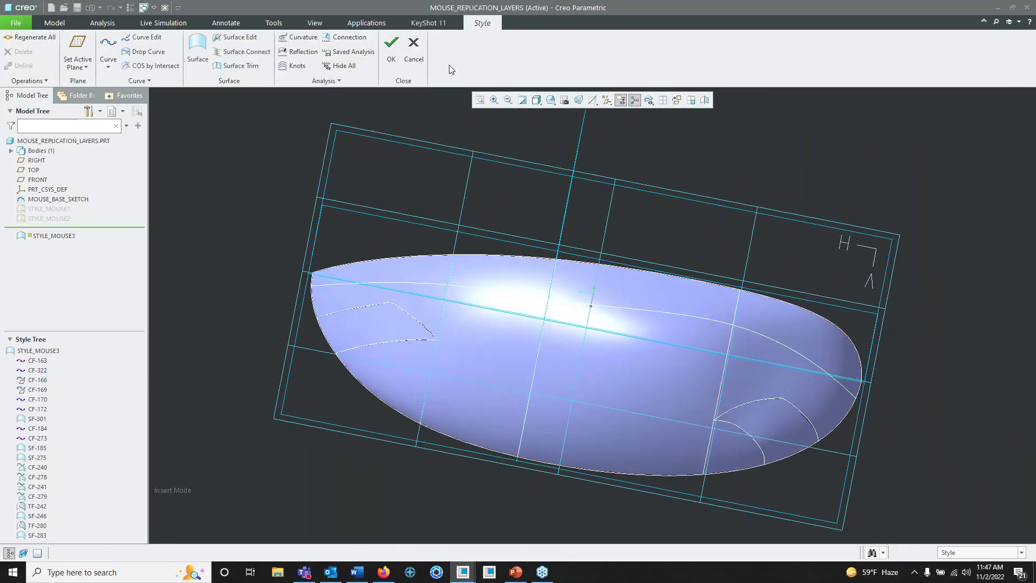
click(392, 50)
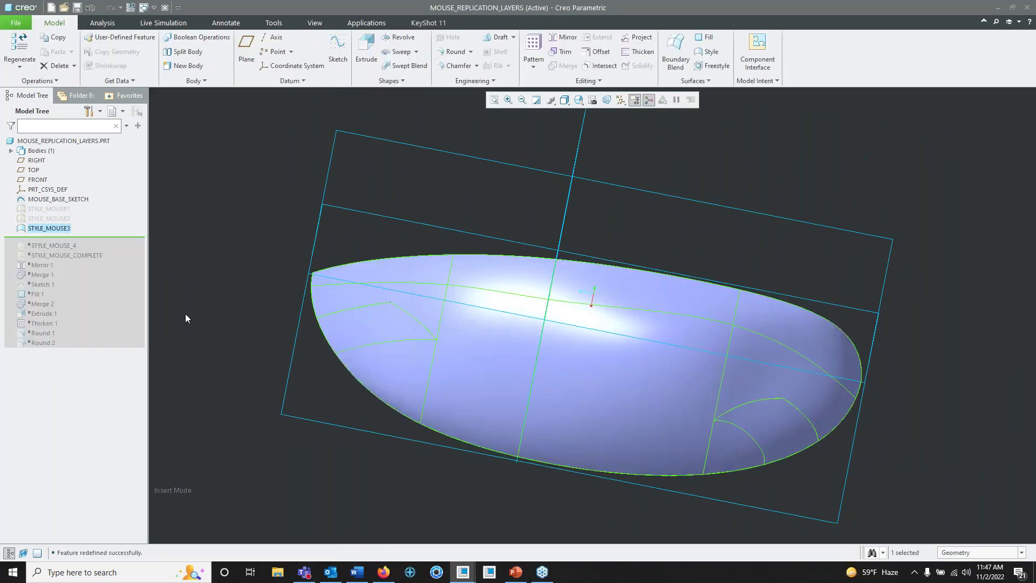
Step: Roll the model forward to include STYLE_MOUSE_4, show that feature and hide STYLE_MOUSE3
click(67, 240)
click(78, 206)
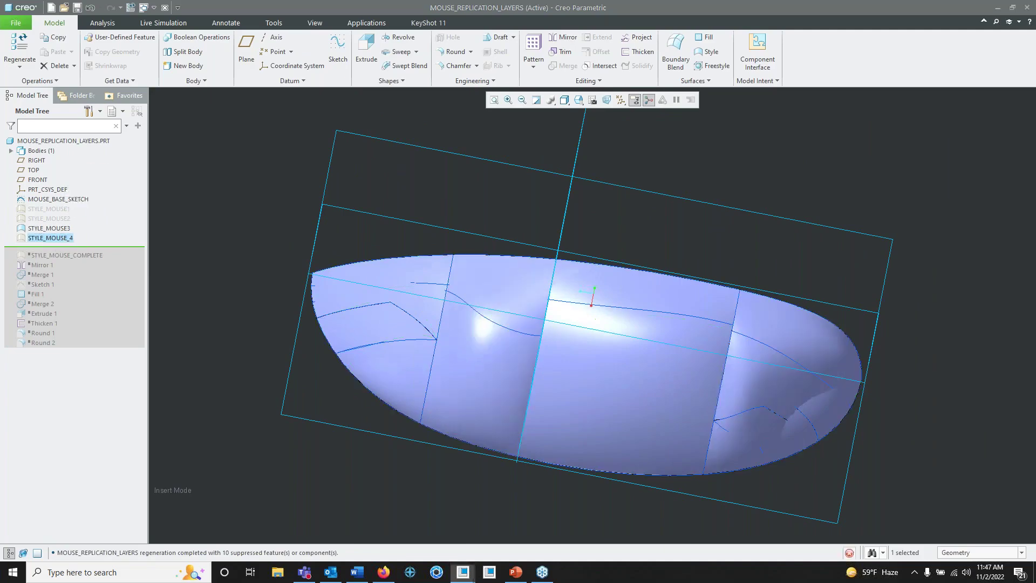
click(69, 228)
click(77, 196)
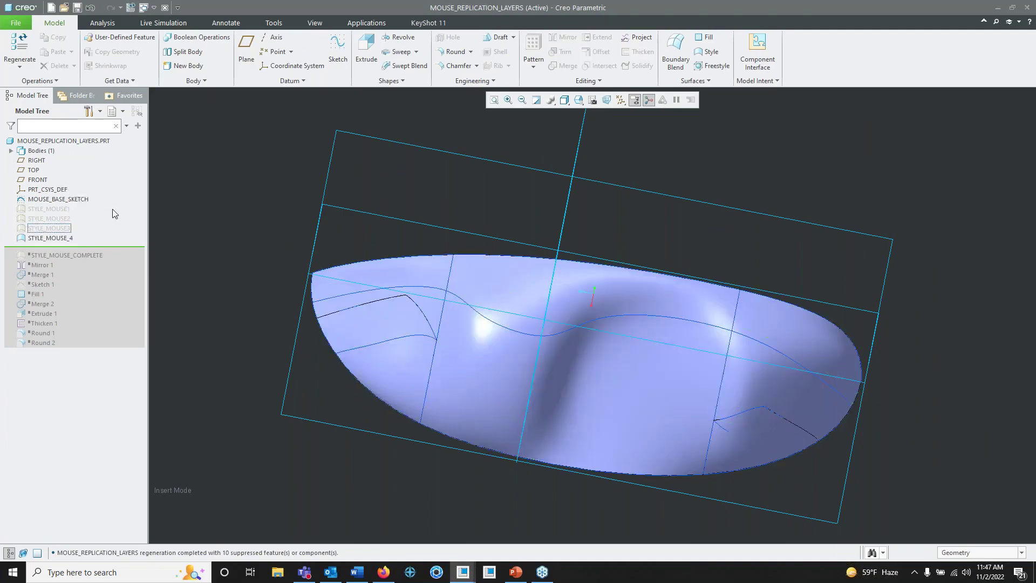
middle_drag(470, 291, 512, 315)
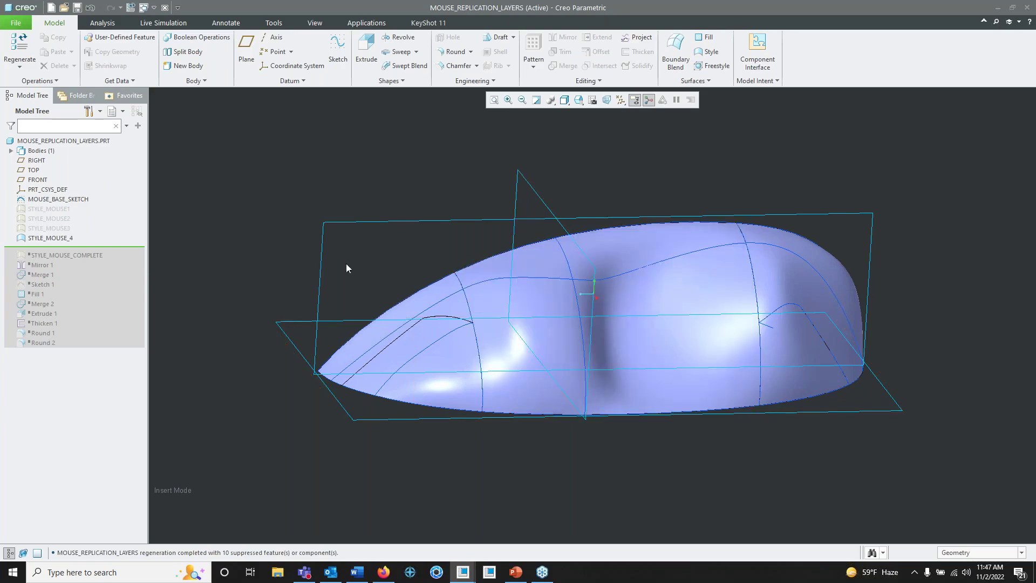
Step: Move the insertion point below STYLE_MOUSE_COMPLETE, show that feature and hide STYLE_MOUSE_4
click(79, 253)
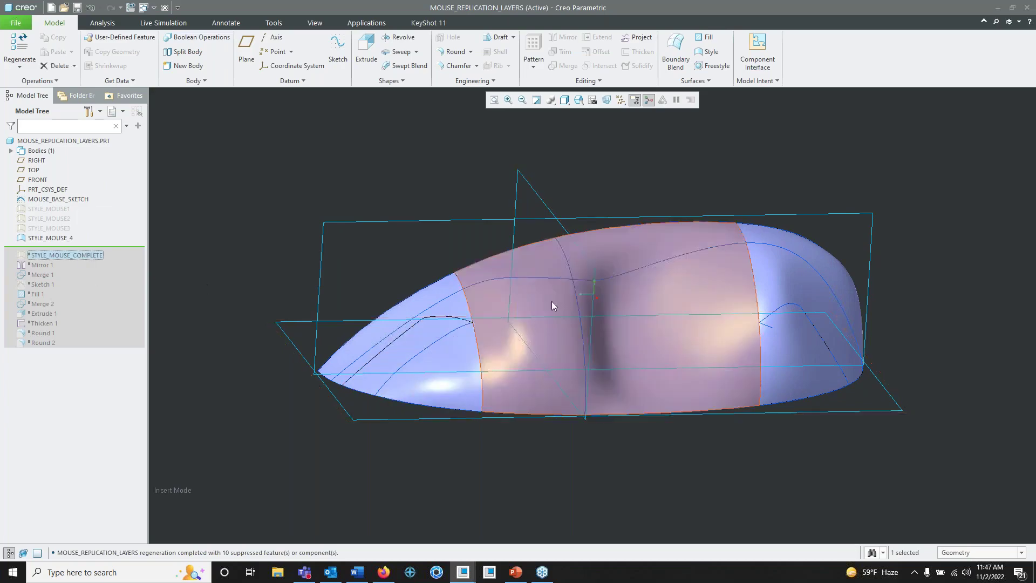
middle_drag(552, 302, 536, 310)
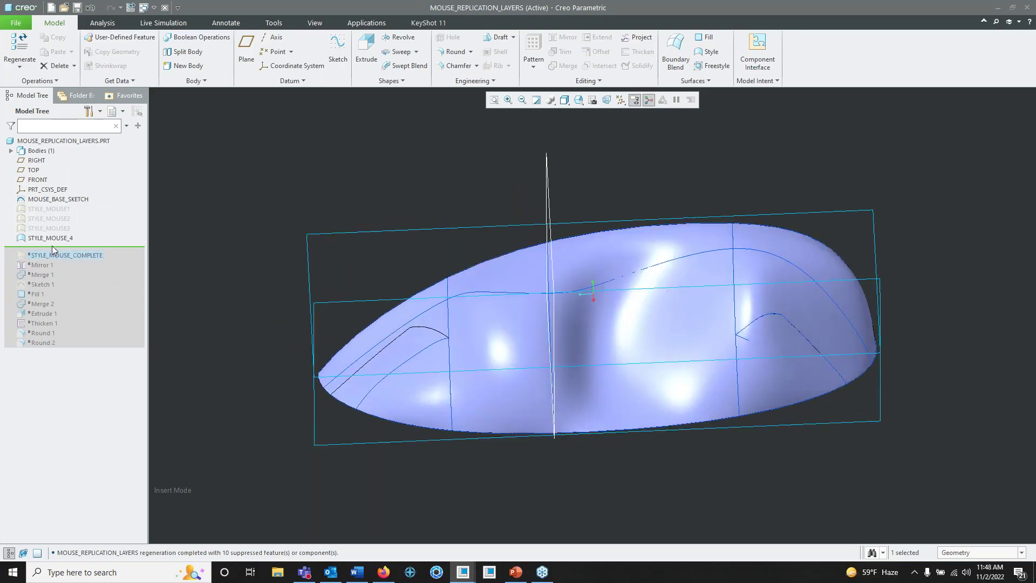
drag(52, 246, 52, 254)
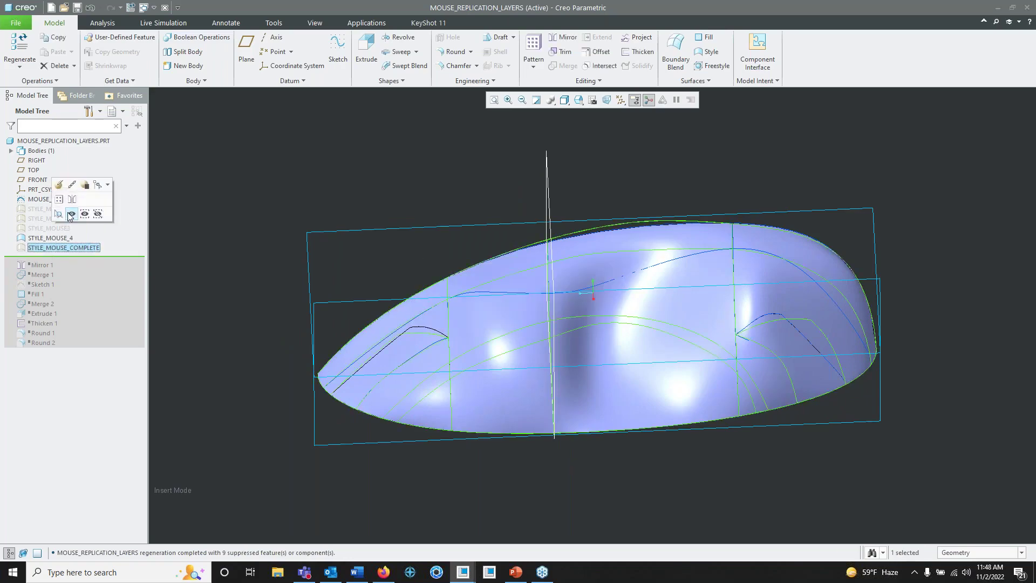
click(69, 214)
click(64, 238)
click(85, 200)
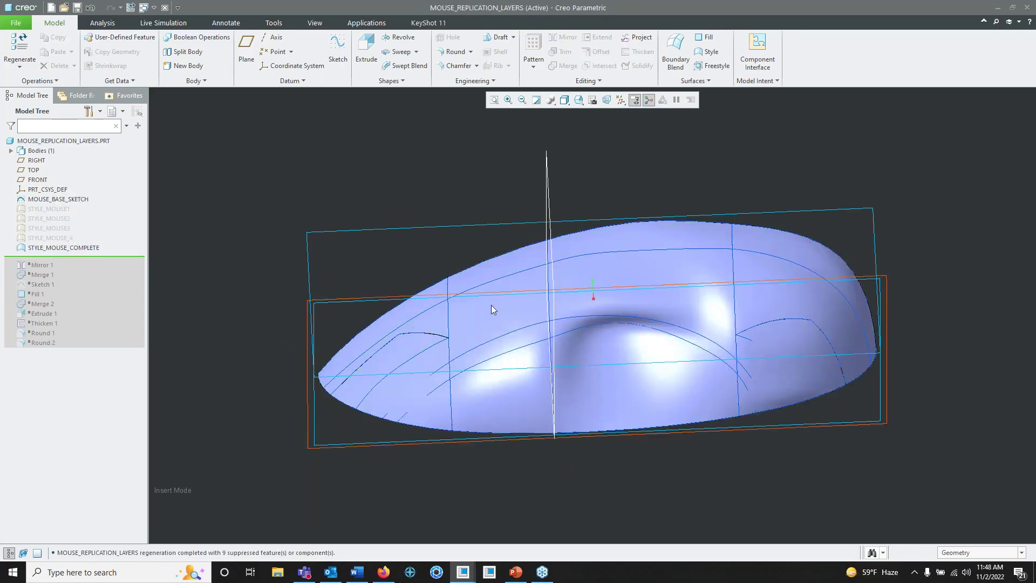
Step: Open the STYLE_MOUSE_COMPLETE feature for redefinition
mouse_move(491, 309)
middle_down()
mouse_move(483, 285)
mouse_move(497, 293)
mouse_move(493, 313)
middle_up()
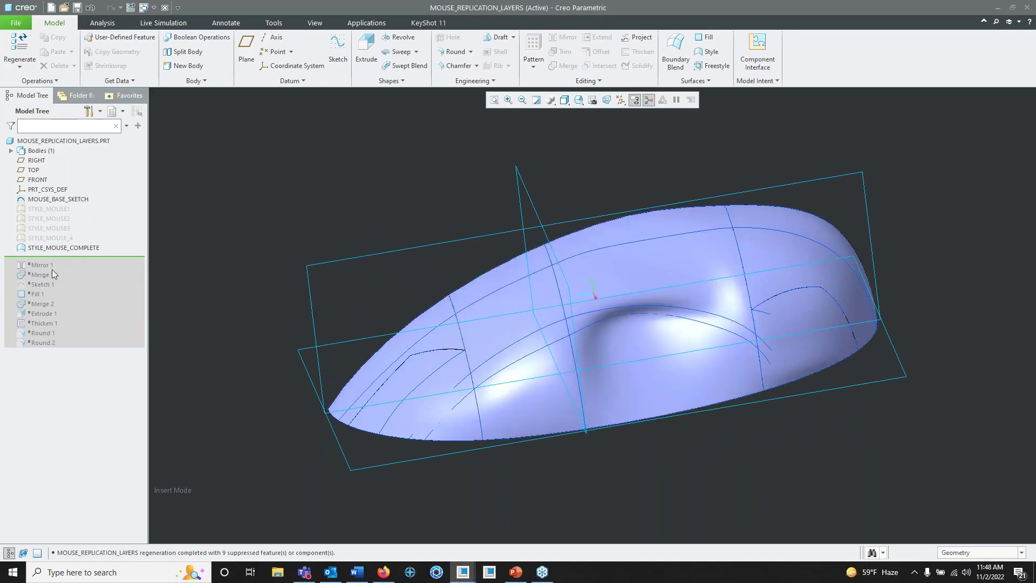
middle_drag(628, 335, 589, 293)
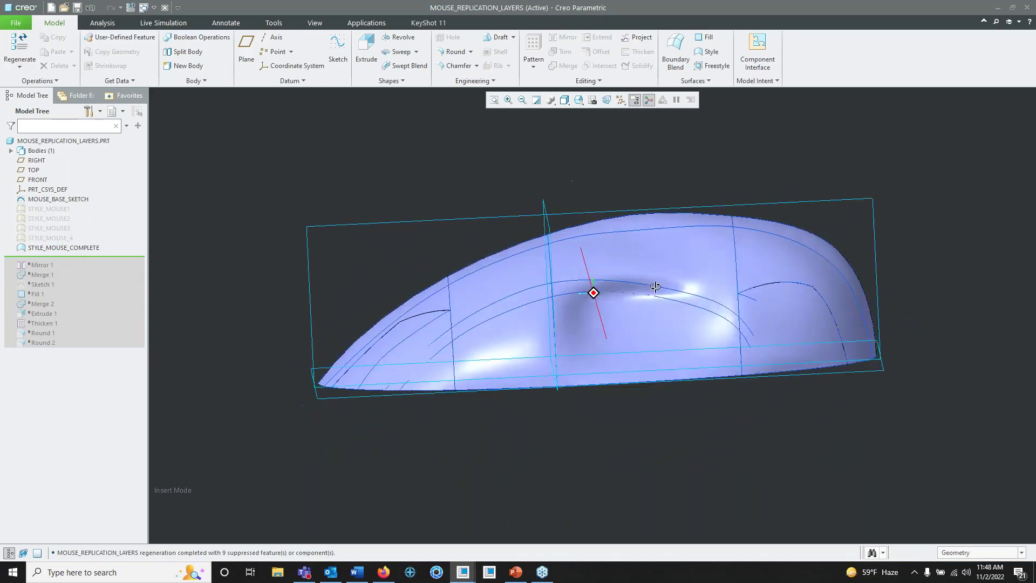
click(89, 248)
click(95, 186)
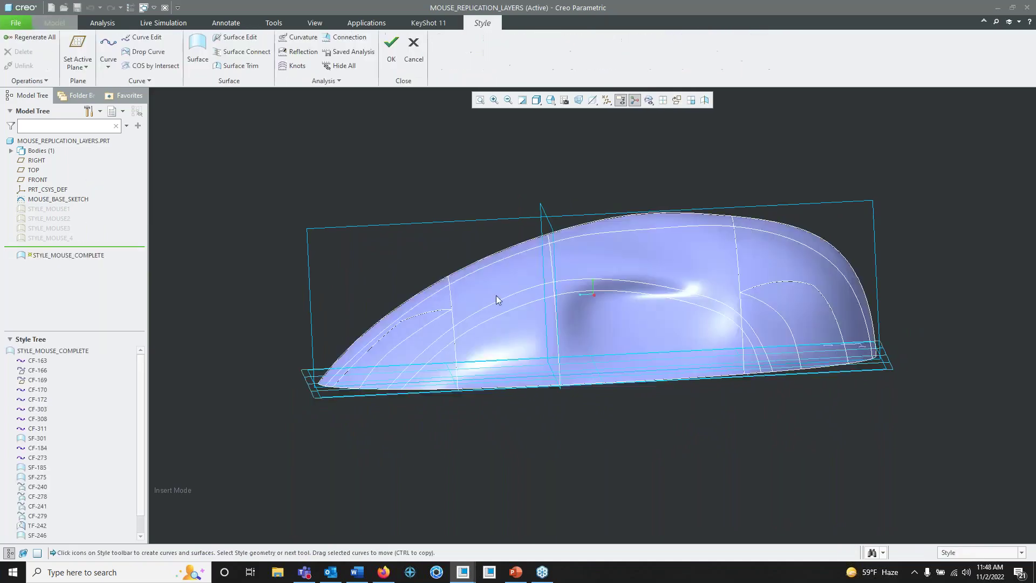
Step: Examine how the two lengthwise curves along the mouse's side shape the thumb recess from several angles
middle_drag(497, 301, 486, 298)
middle_drag(703, 307, 522, 302)
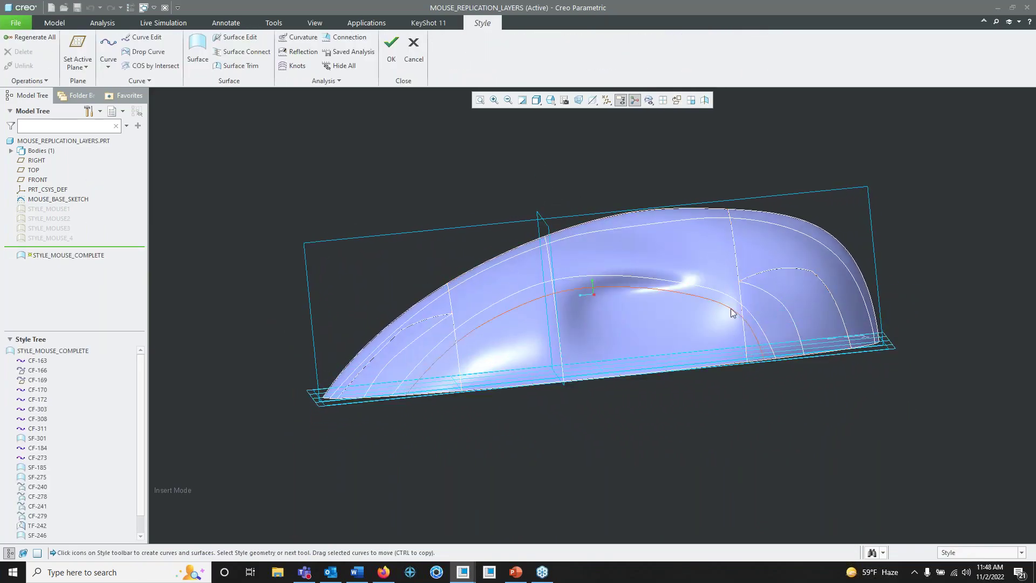
middle_drag(650, 291, 699, 318)
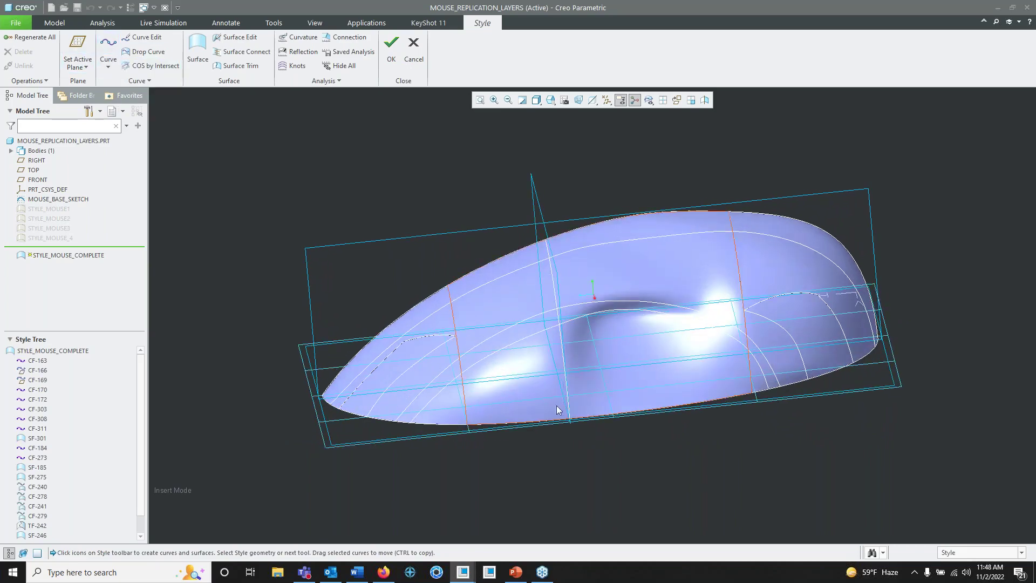
middle_drag(678, 328, 620, 329)
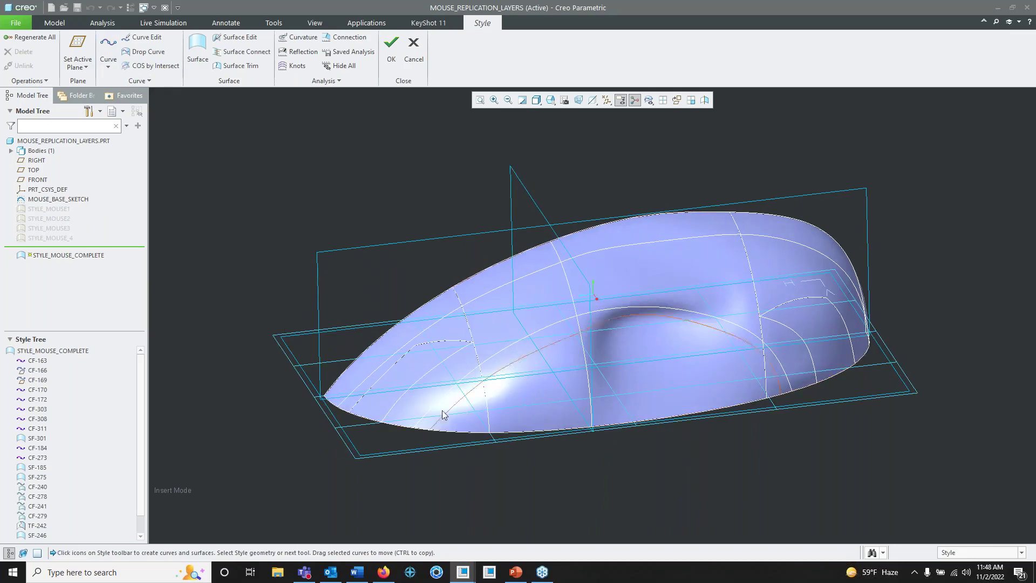
middle_drag(752, 361, 544, 362)
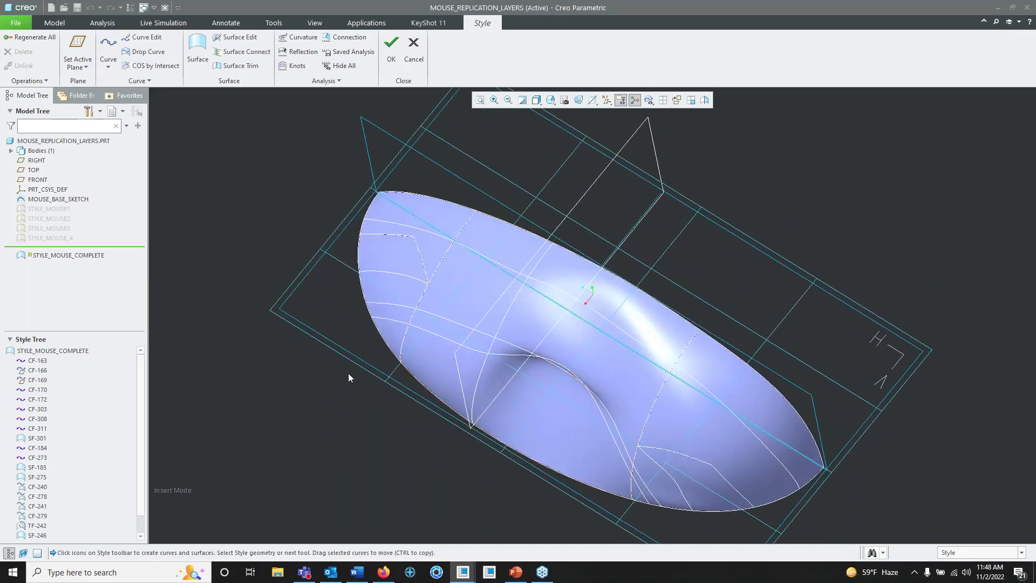
middle_drag(561, 407, 565, 359)
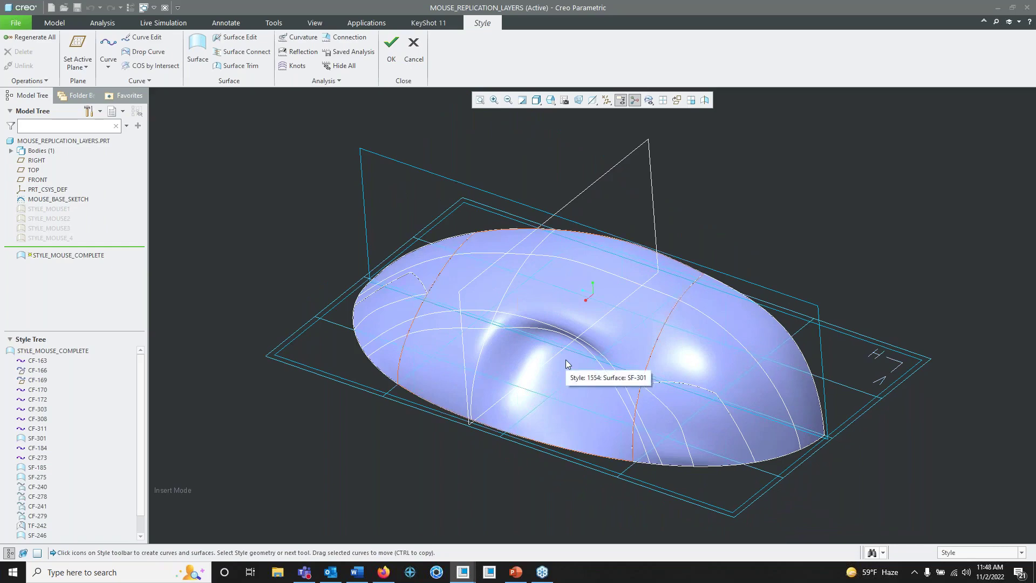
mouse_move(487, 277)
middle_down()
mouse_move(483, 324)
mouse_move(471, 250)
mouse_move(466, 267)
mouse_move(487, 261)
mouse_move(483, 290)
middle_up()
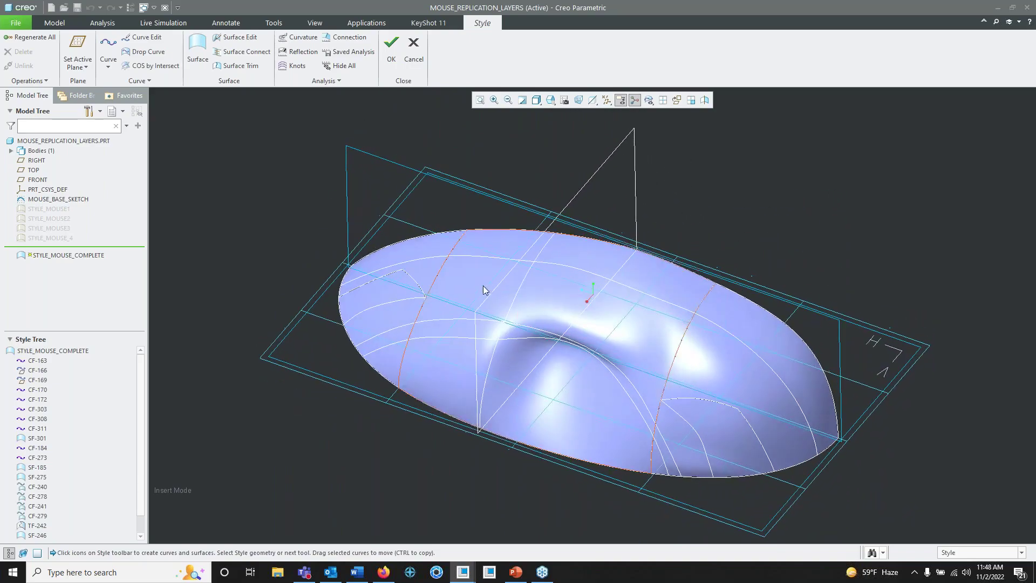
mouse_move(536, 327)
middle_down()
mouse_move(717, 341)
mouse_move(682, 336)
mouse_move(702, 283)
mouse_move(634, 286)
mouse_move(629, 310)
middle_up()
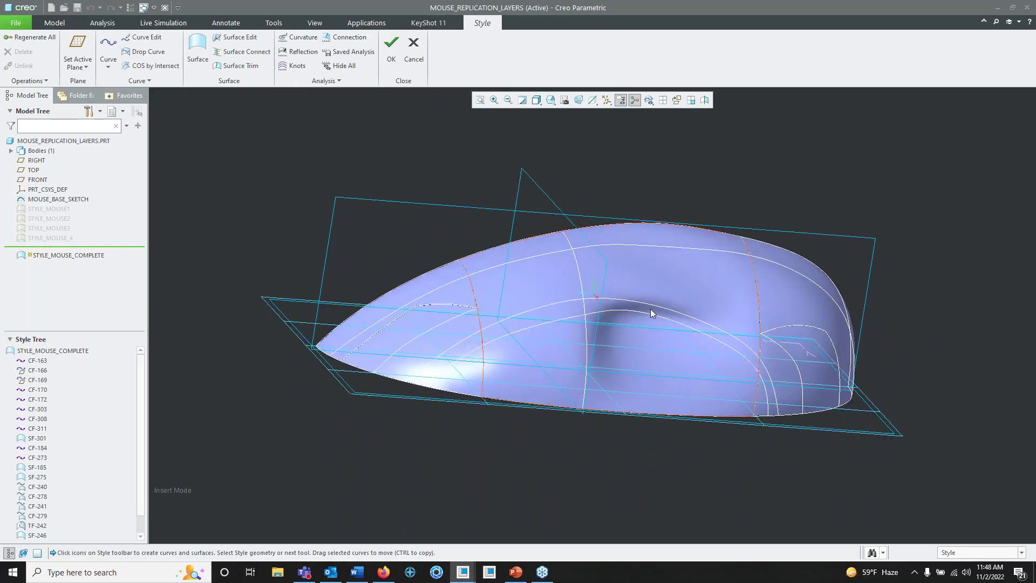
Step: Try to reshape the lower thumb-recess curve CF-311 by moving the interior point near its peak along the mouse's side
click(645, 314)
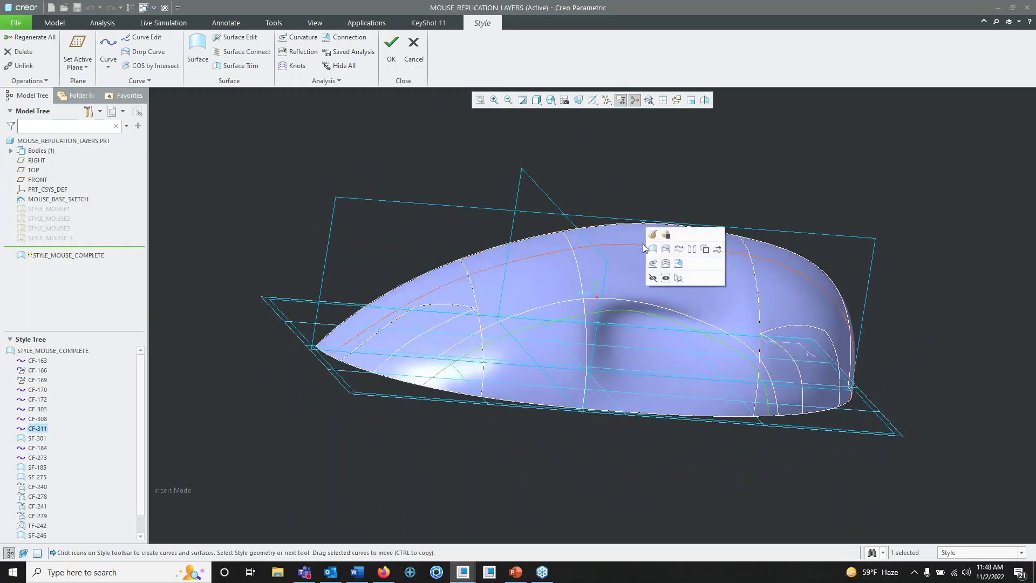
click(653, 234)
scroll(594, 313, down, 3)
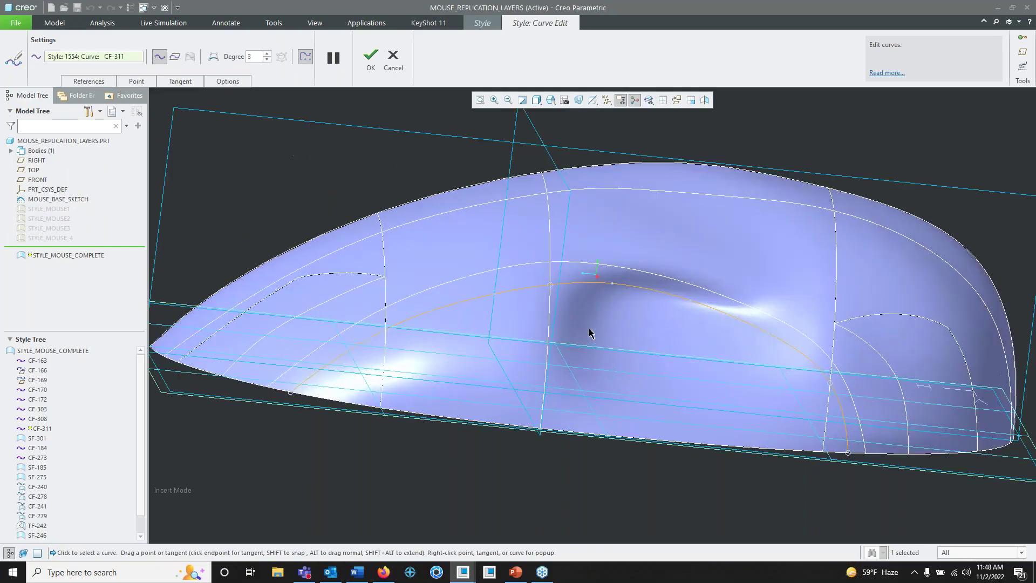
drag(613, 289, 589, 290)
mouse_move(588, 289)
middle_down()
mouse_move(577, 354)
mouse_move(615, 317)
mouse_move(652, 303)
mouse_move(677, 315)
mouse_move(672, 324)
middle_up()
click(594, 349)
middle_drag(860, 258, 739, 256)
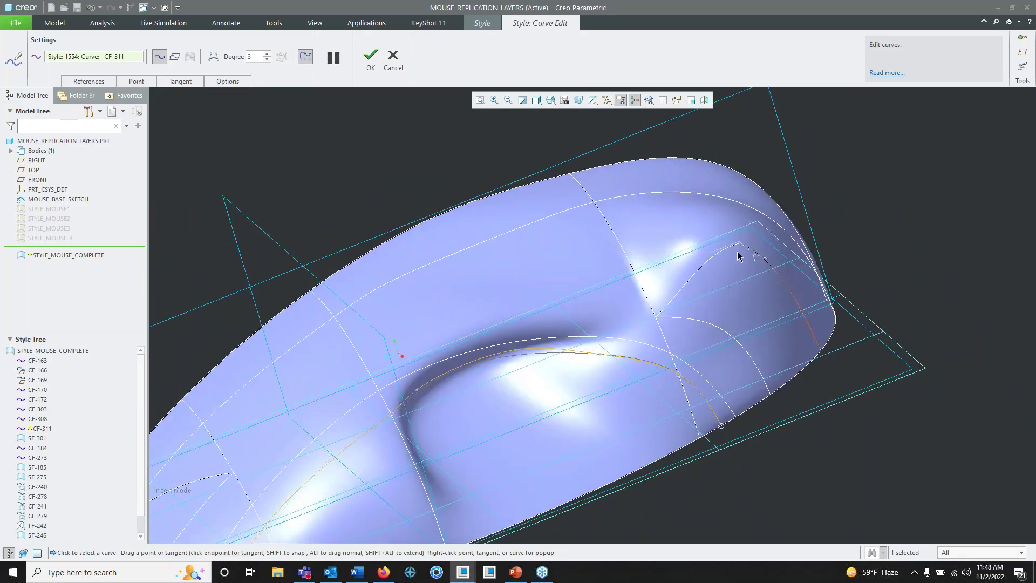
Step: Try to reshape the upper lengthwise curve CF-303 by moving one of its interior points, checking the surface from several angles
click(741, 205)
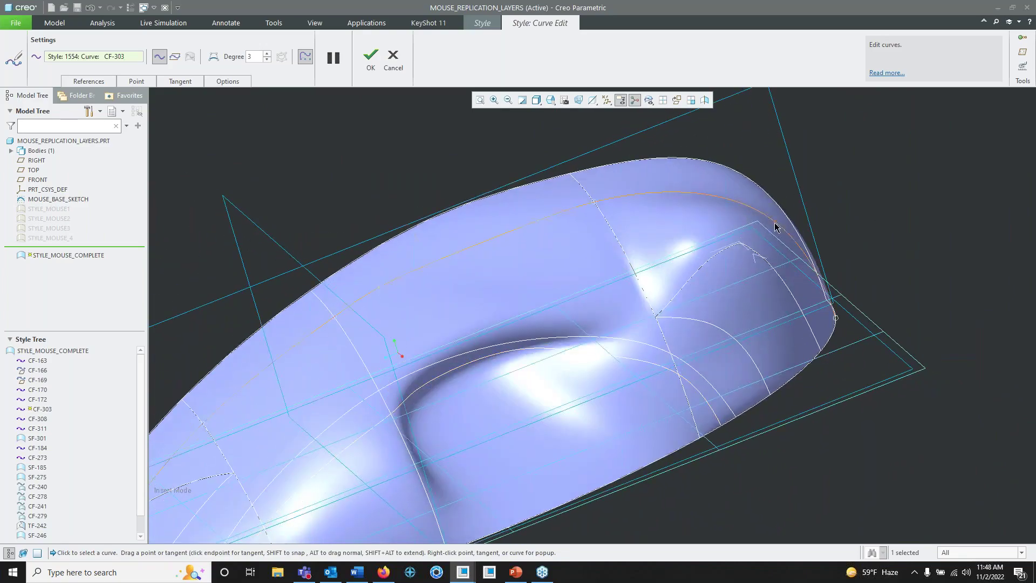
middle_drag(776, 227, 784, 265)
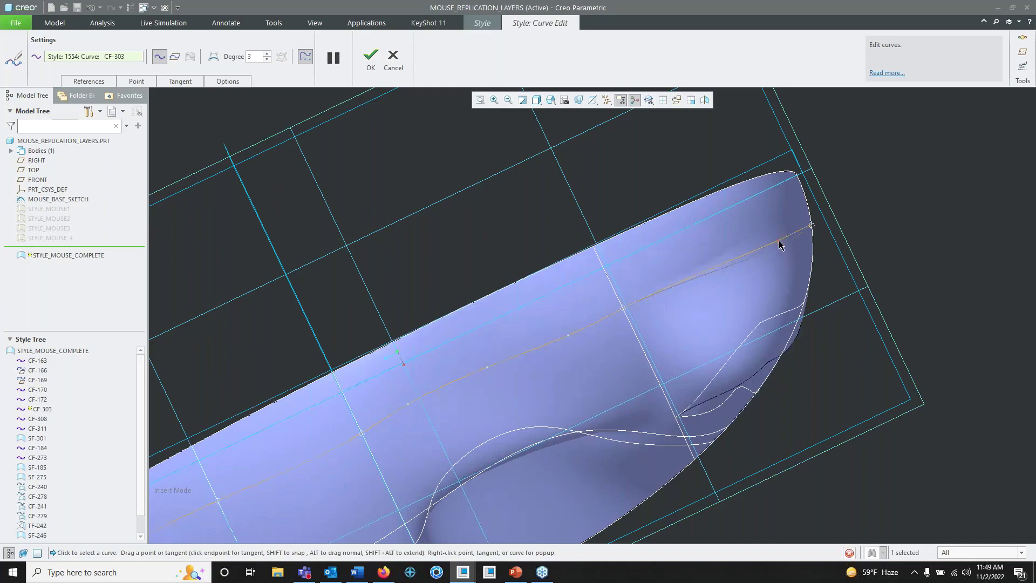
middle_drag(740, 343, 653, 276)
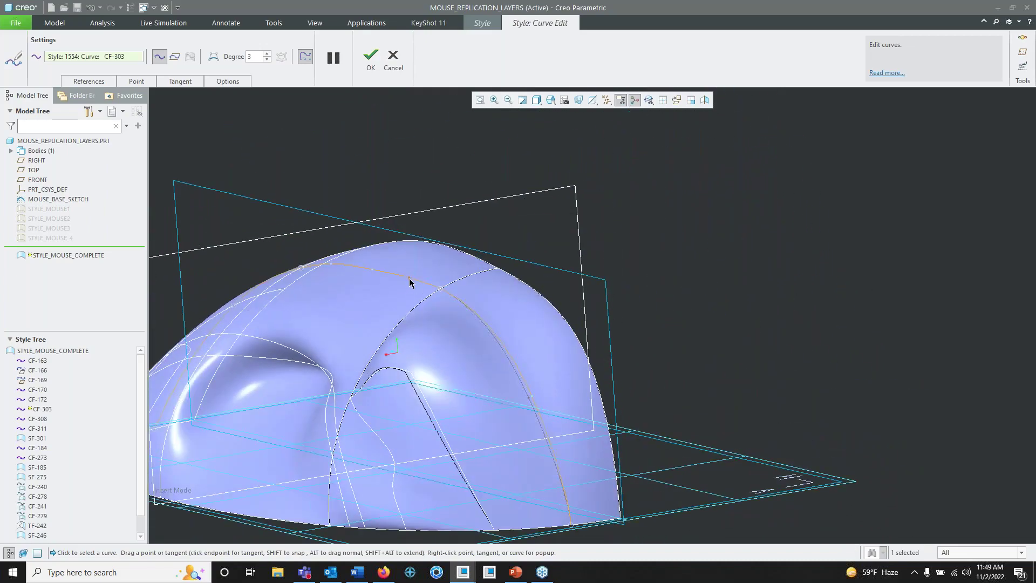
drag(410, 281, 416, 287)
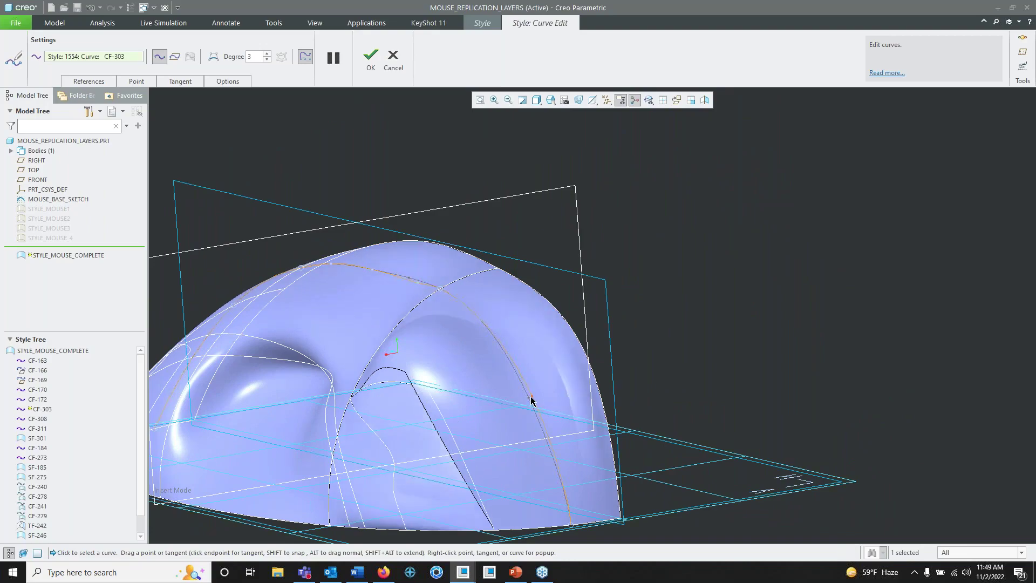
mouse_move(527, 407)
middle_down()
mouse_move(549, 416)
mouse_move(583, 511)
mouse_move(656, 486)
middle_up()
click(585, 502)
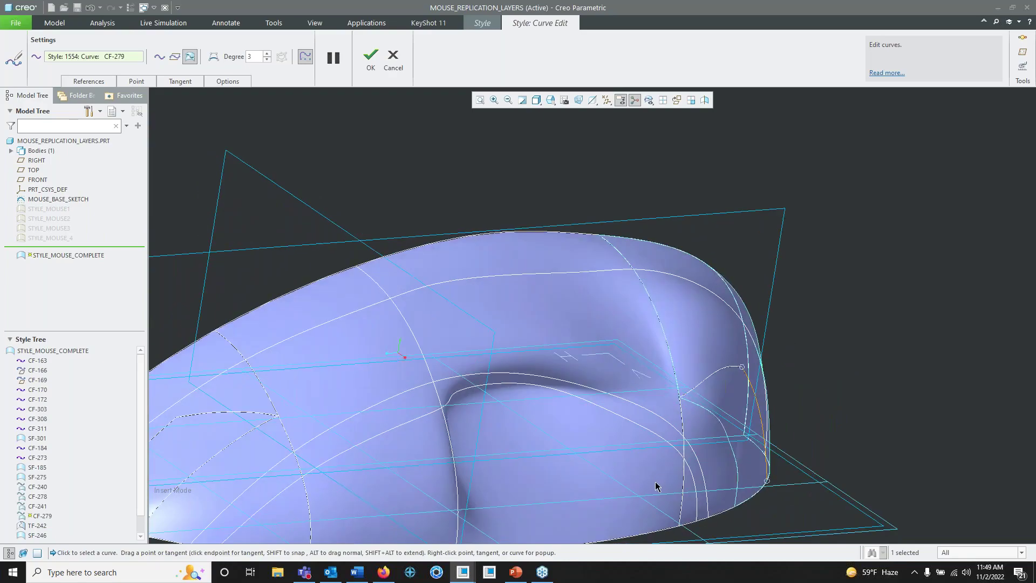
key(ctrl+z)
mouse_move(776, 327)
middle_down()
mouse_move(664, 372)
mouse_move(657, 363)
mouse_move(701, 331)
middle_up()
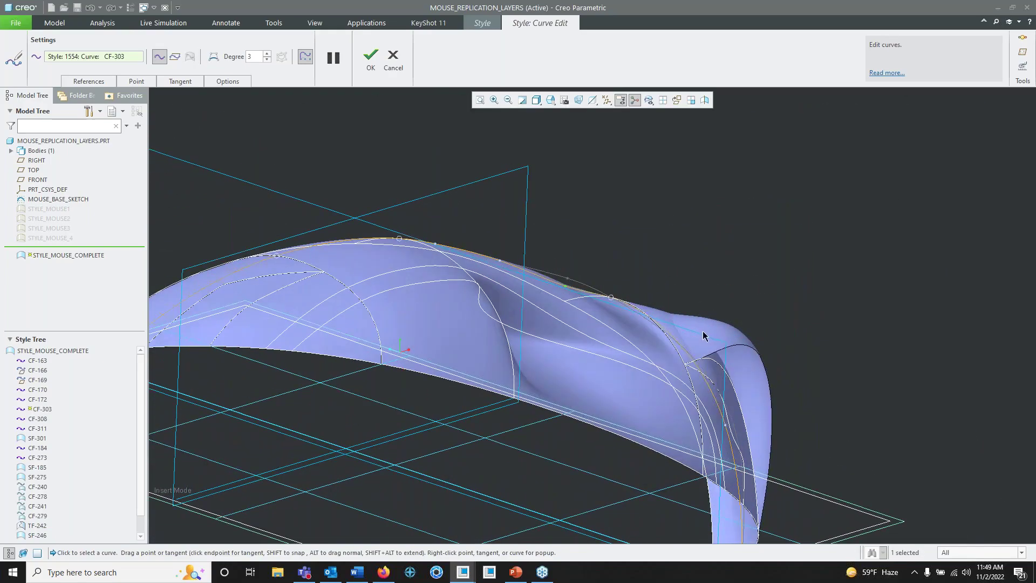
mouse_move(888, 338)
middle_down()
mouse_move(735, 372)
mouse_move(546, 374)
mouse_move(640, 310)
mouse_move(534, 286)
mouse_move(555, 300)
middle_up()
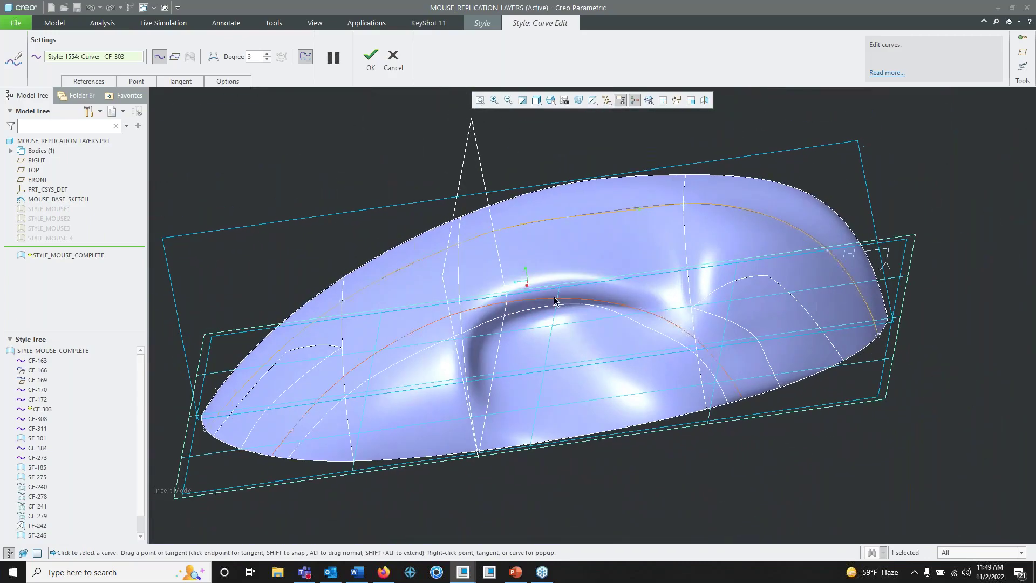
Step: Cancel the Style session to discard the curve edits and reopen STYLE_MOUSE_COMPLETE for redefinition
click(392, 59)
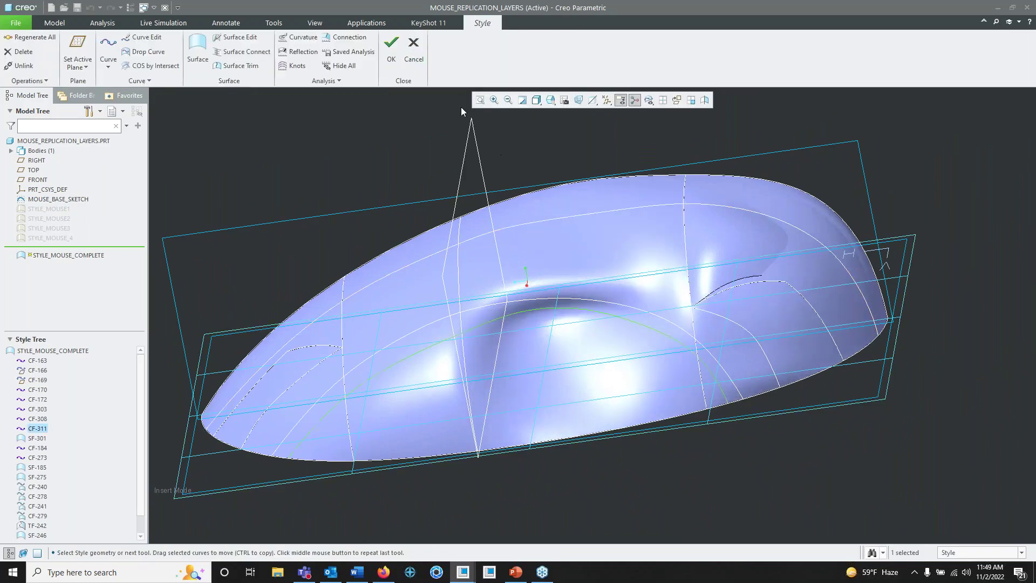
click(411, 64)
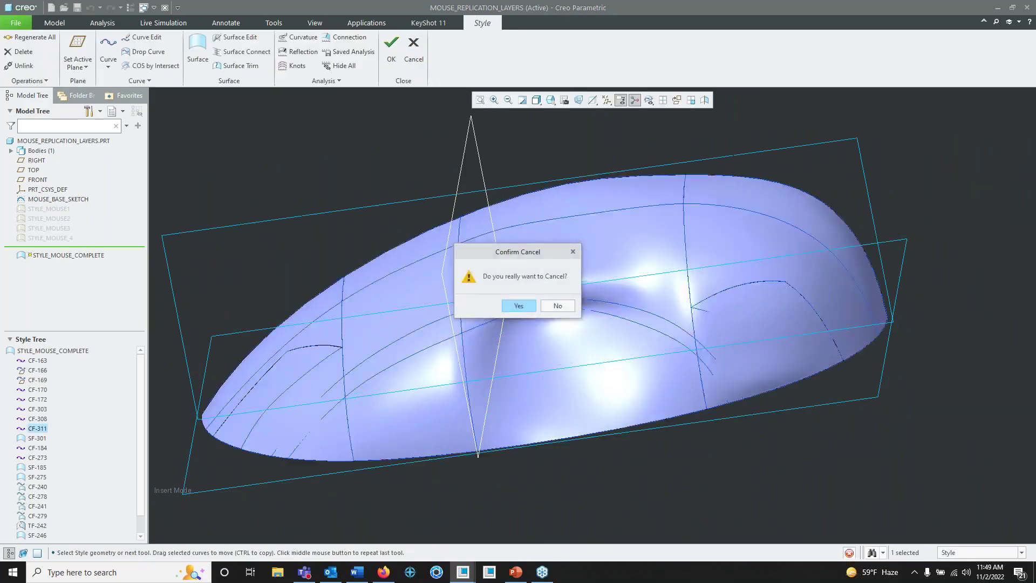
click(518, 306)
click(53, 249)
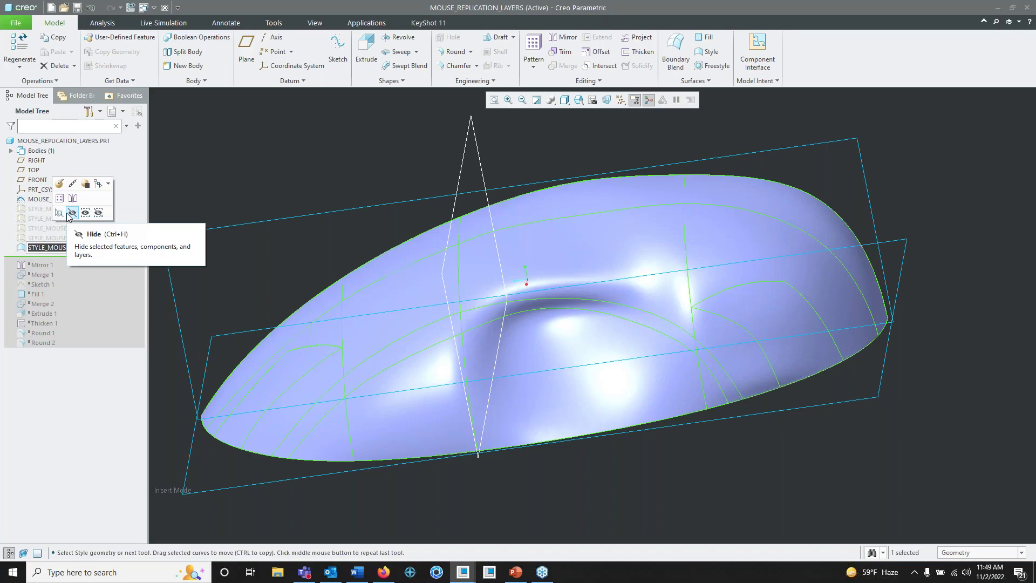
click(60, 185)
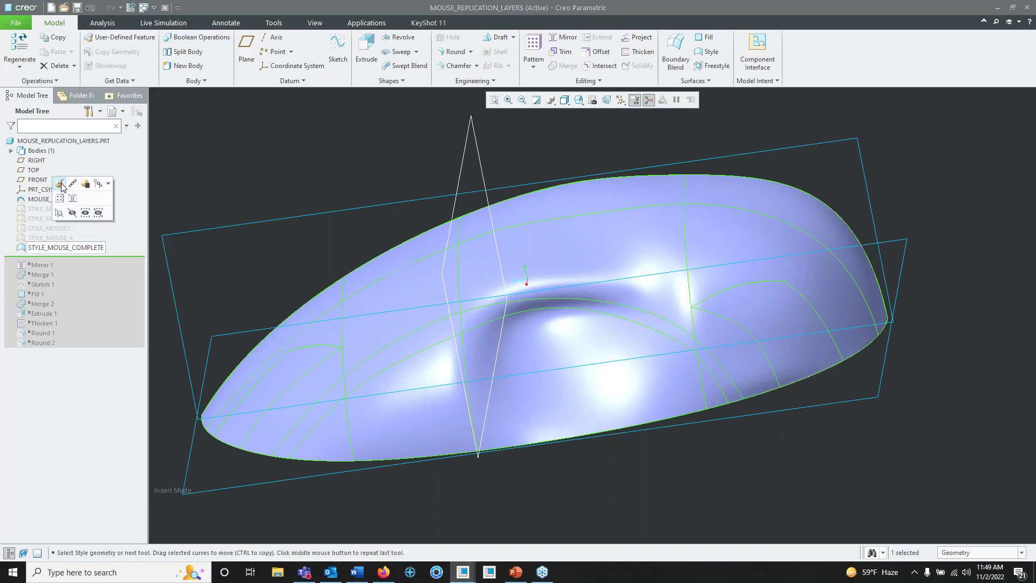
Step: Run a Reflection analysis across the mouse's surfaces and examine the stripe flow over the thumb recess and the patch boundaries
middle_drag(455, 256, 461, 277)
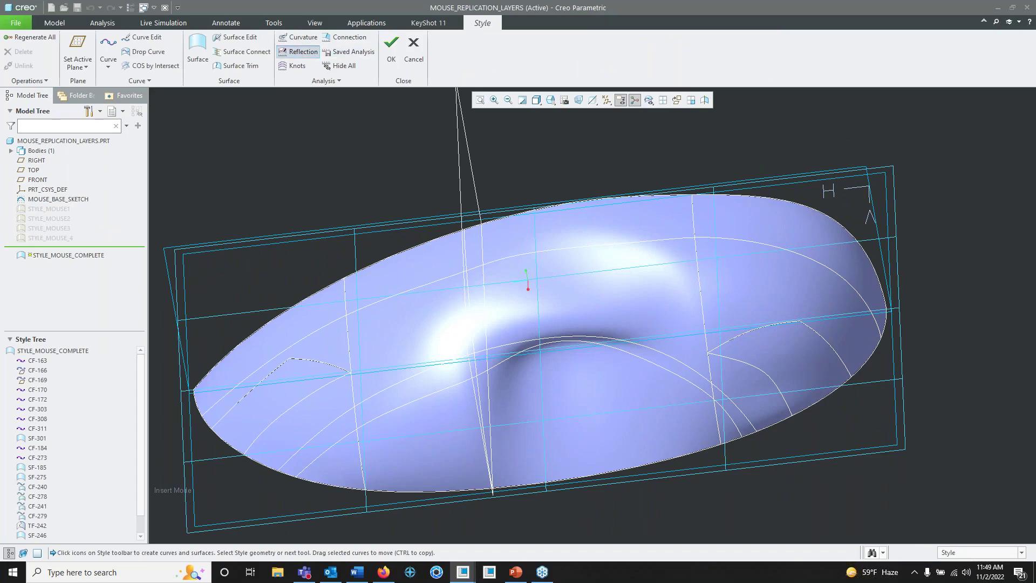
click(298, 51)
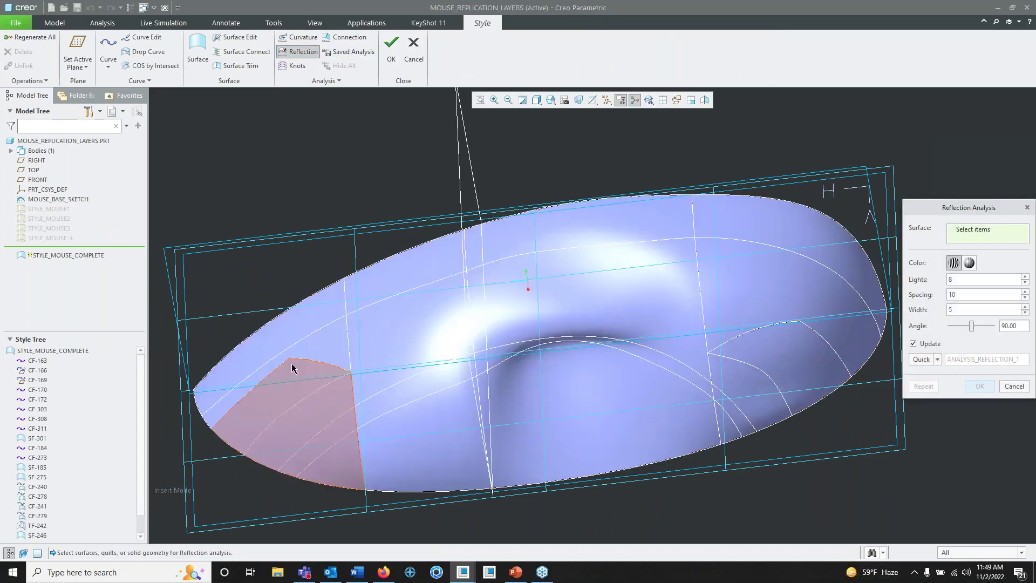
click(293, 345)
ctrl+click(422, 326)
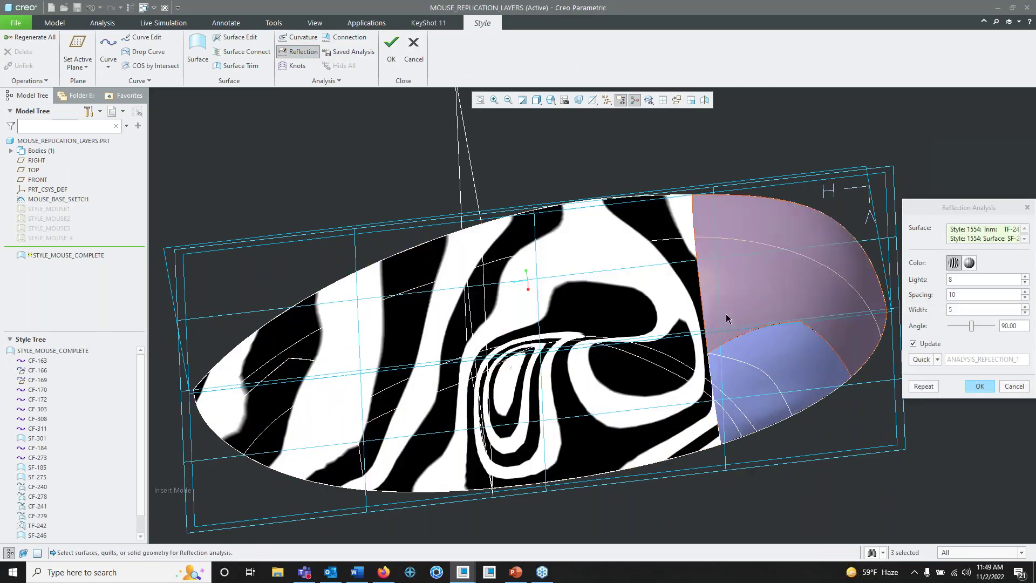
ctrl+click(726, 318)
middle_drag(718, 319, 509, 289)
scroll(610, 332, down, 5)
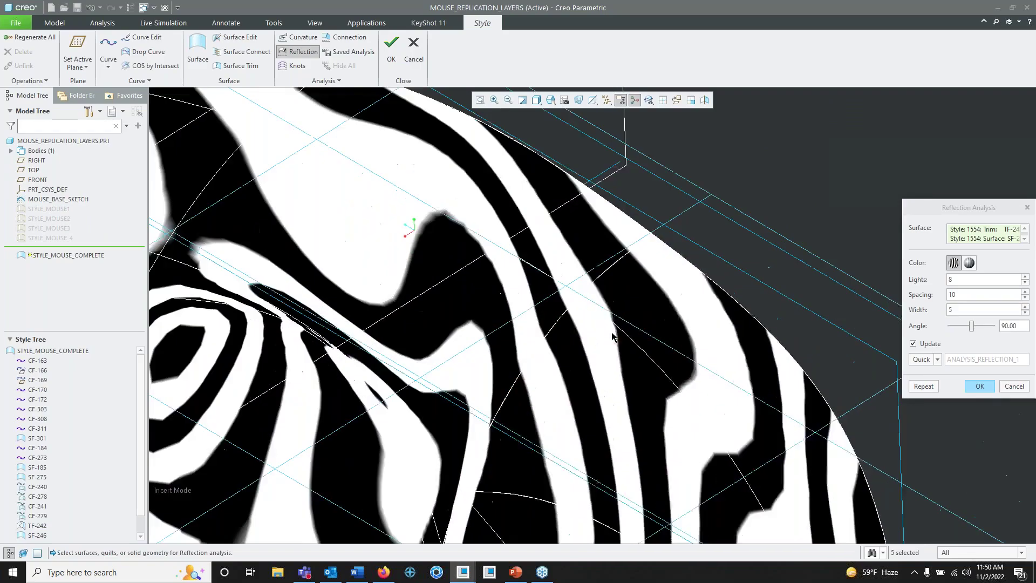
scroll(604, 340, up, 3)
middle_drag(598, 346, 566, 279)
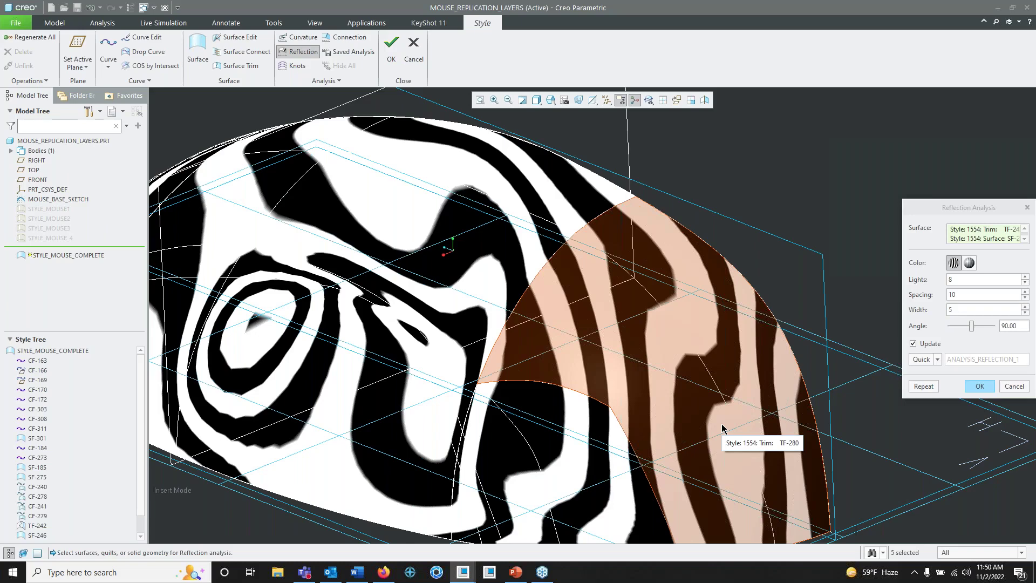
click(979, 386)
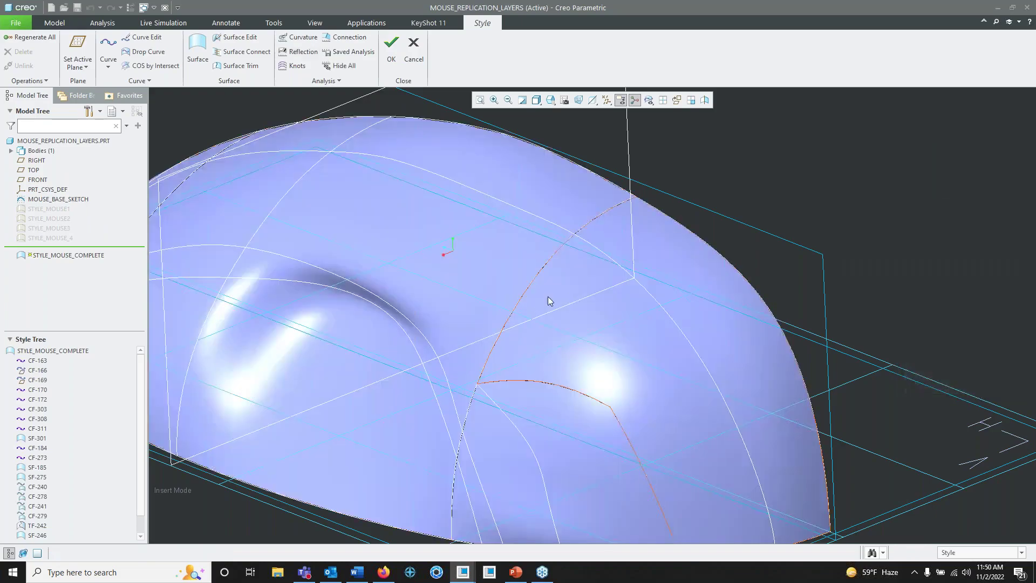
Step: Complete the redefinition of STYLE_MOUSE_COMPLETE and clear the selection
middle_drag(548, 301, 622, 347)
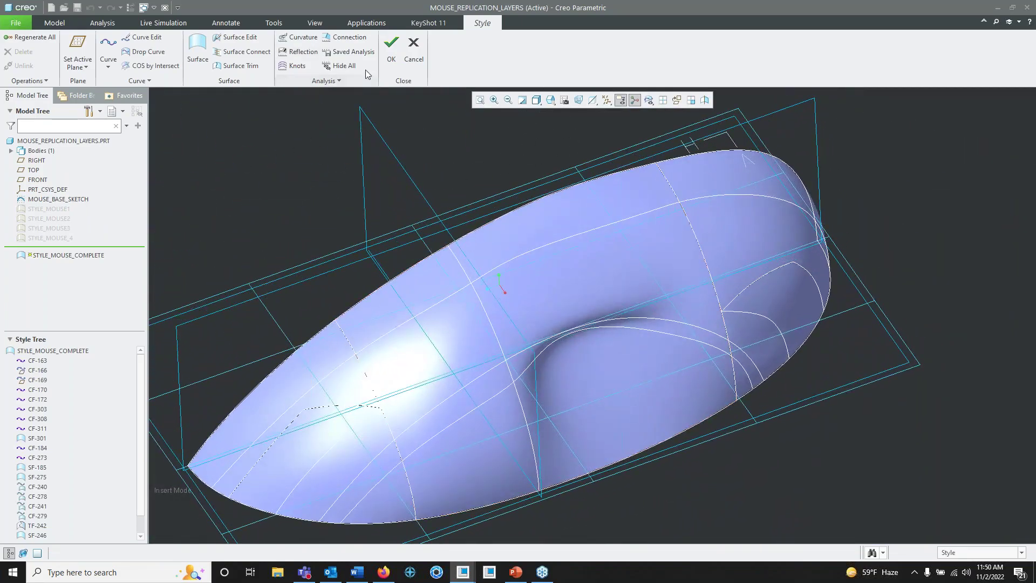
click(391, 45)
middle_drag(447, 358, 469, 329)
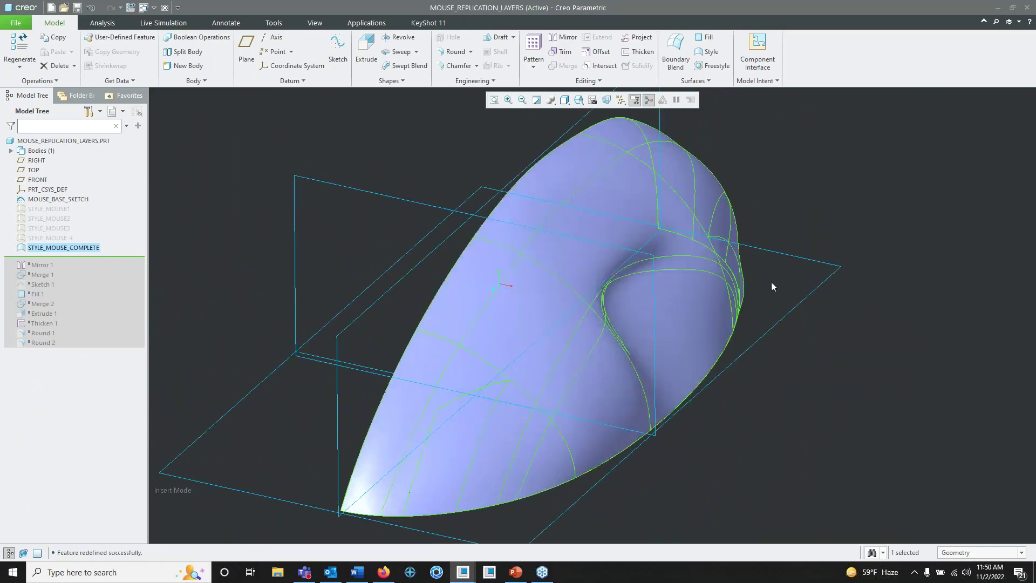
click(773, 282)
Step: Restrict the selection filter to Quilt
middle_drag(688, 227, 669, 242)
scroll(551, 289, down, 5)
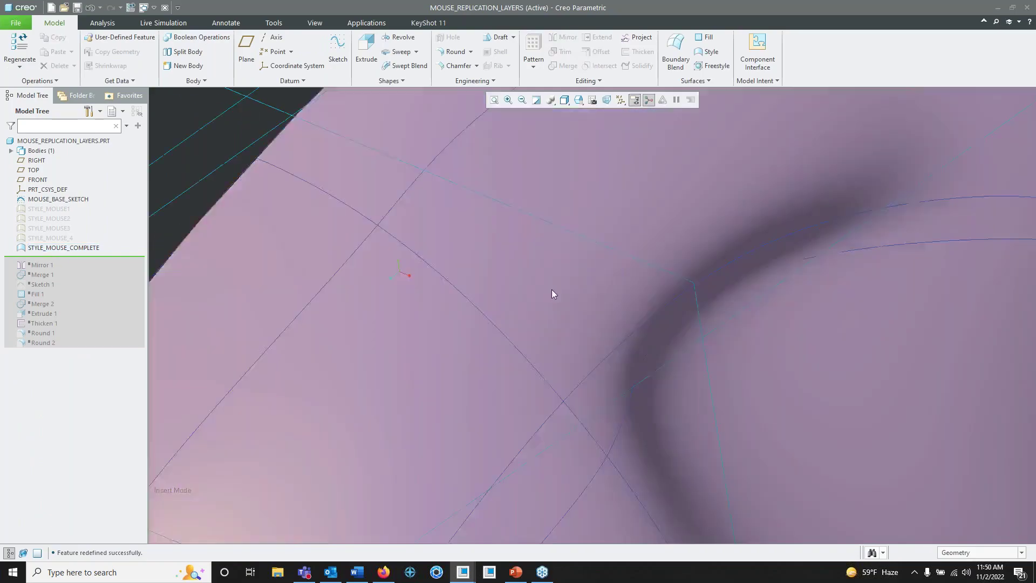
scroll(618, 264, up, 5)
middle_drag(619, 265, 547, 290)
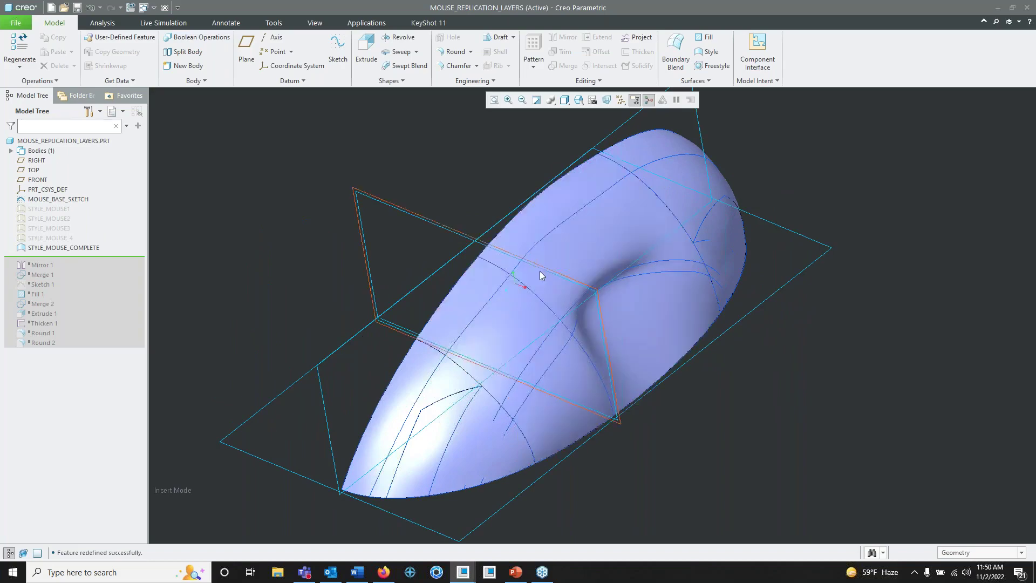
middle_drag(539, 298, 541, 295)
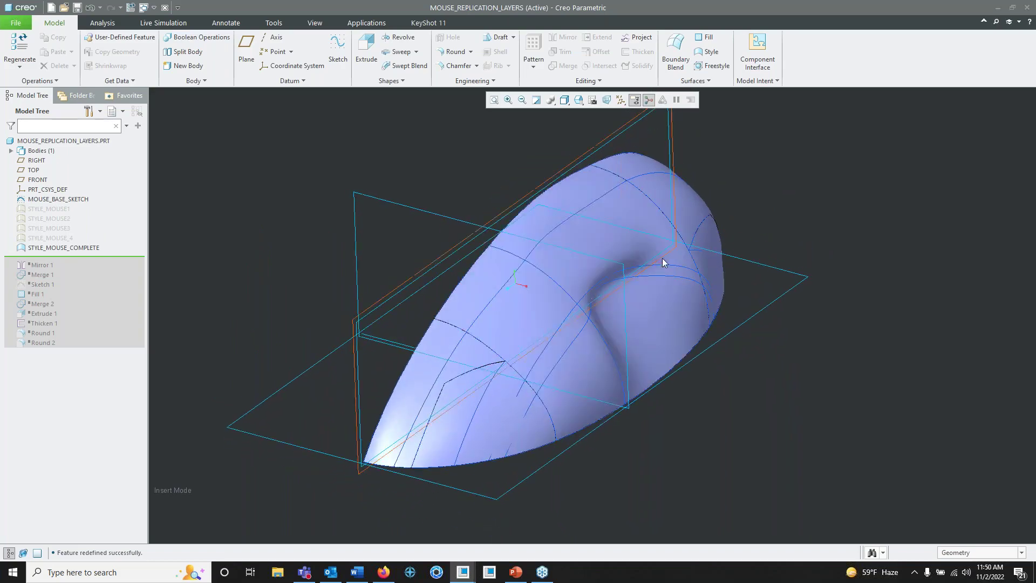
click(1021, 553)
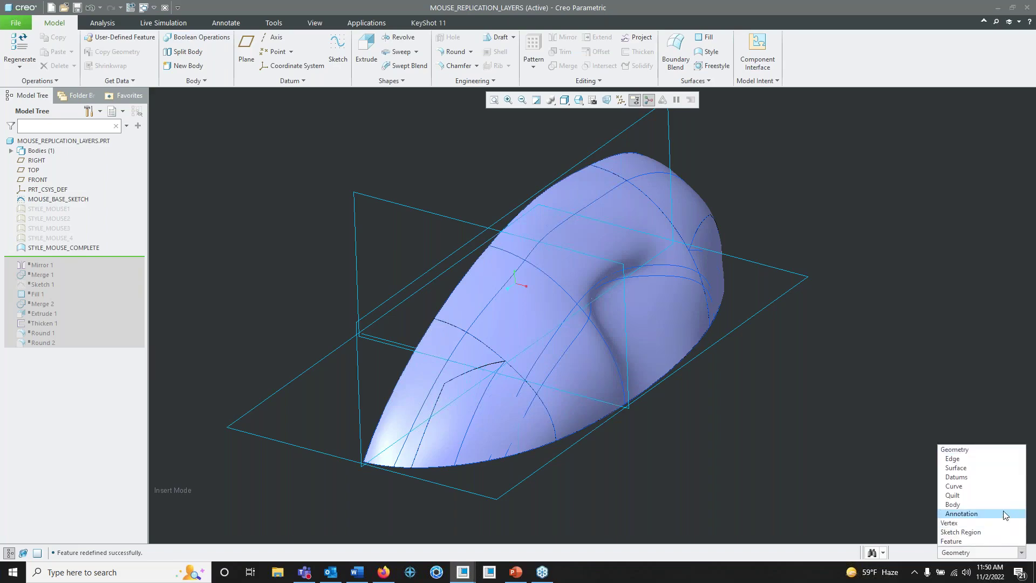
click(998, 495)
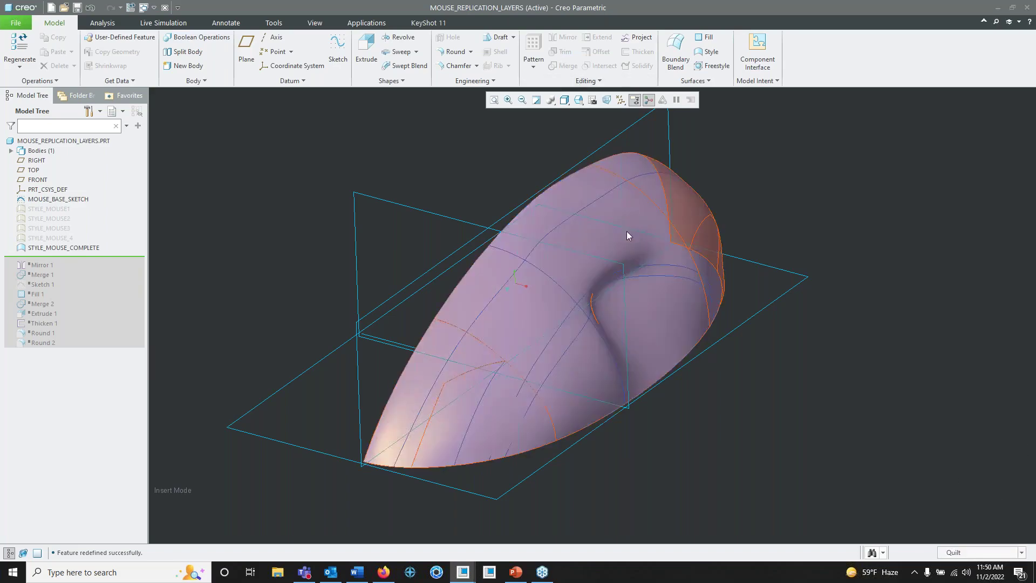
Step: Mirror the half-mouse quilt about the RIGHT plane and clear the selection
click(627, 231)
click(634, 182)
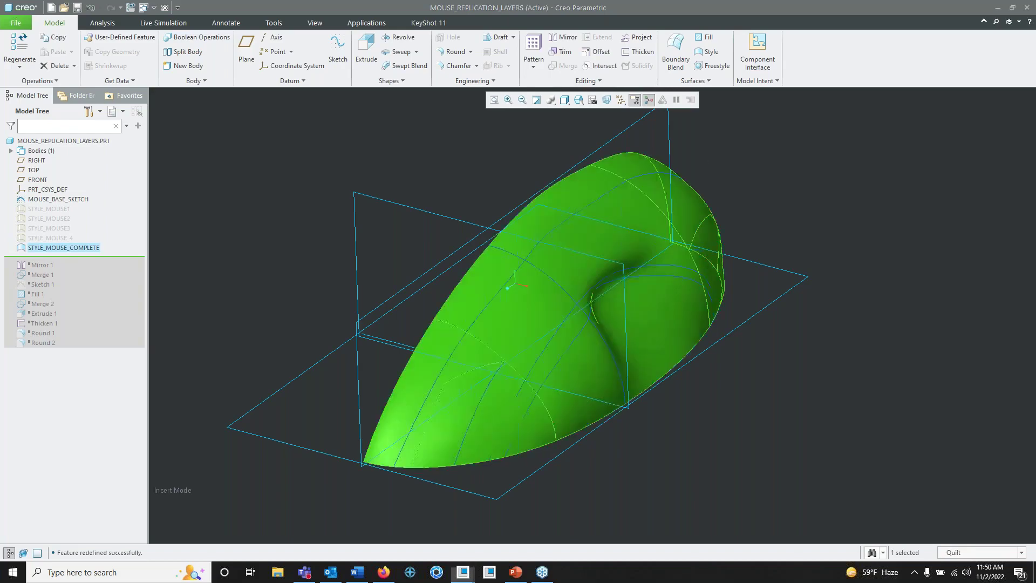
click(528, 218)
middle_drag(529, 213, 575, 148)
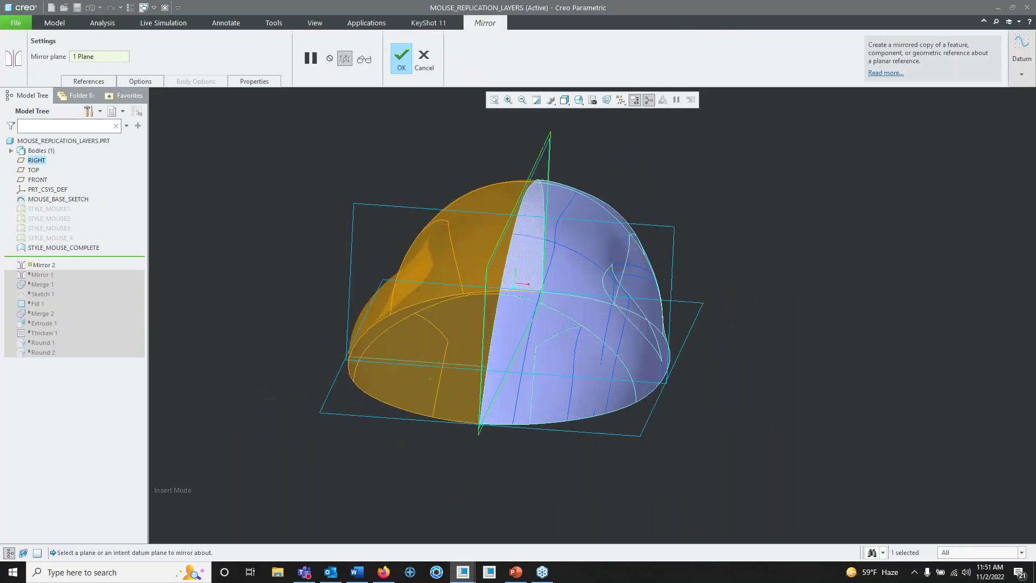
click(408, 57)
middle_drag(645, 260, 486, 259)
click(728, 250)
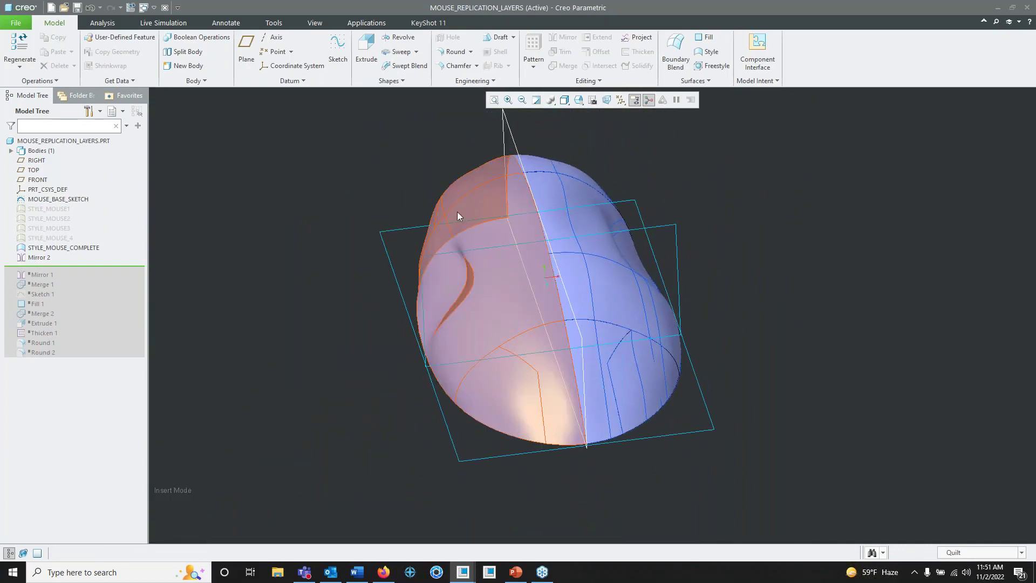
Step: Merge the original half-mouse quilt and its mirrored copy into one quilt
middle_drag(513, 296, 548, 311)
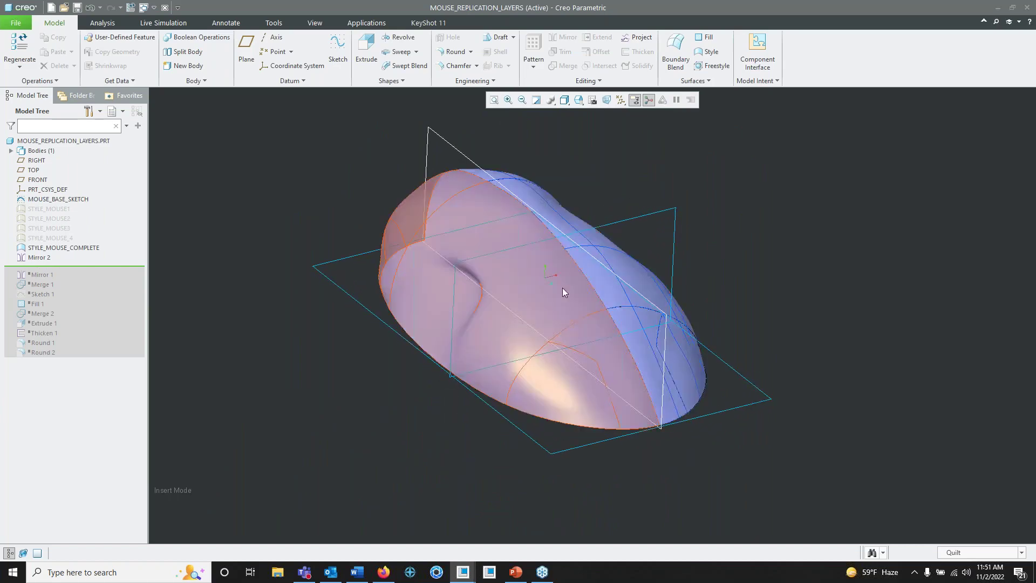
middle_drag(611, 284, 572, 273)
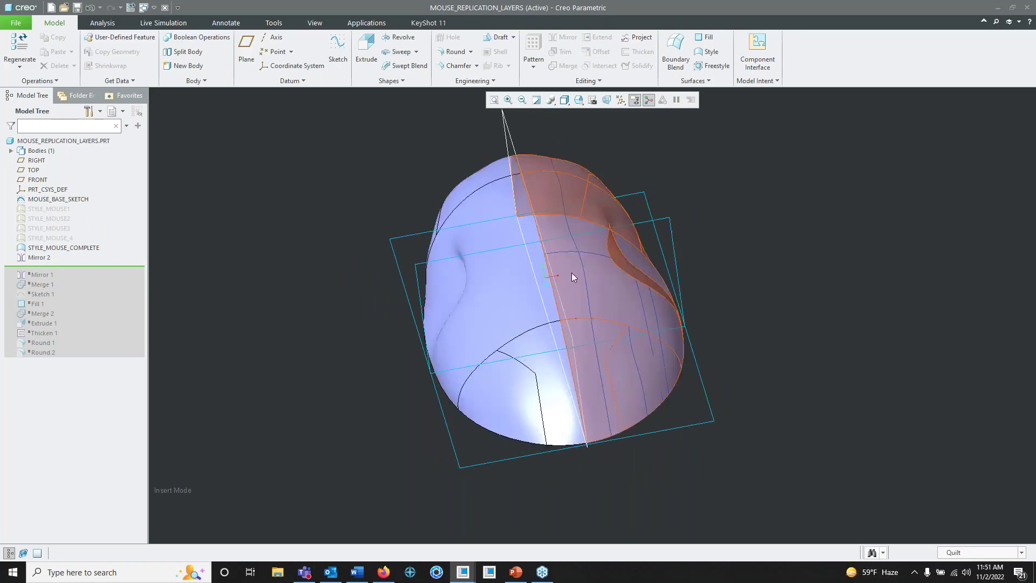
click(522, 286)
ctrl+click(520, 287)
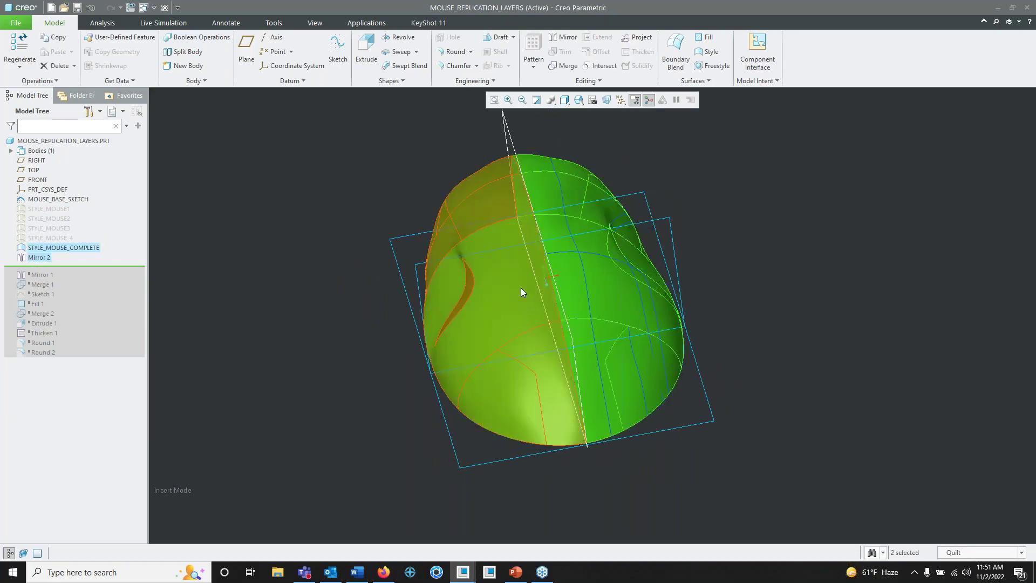
right_click(627, 167)
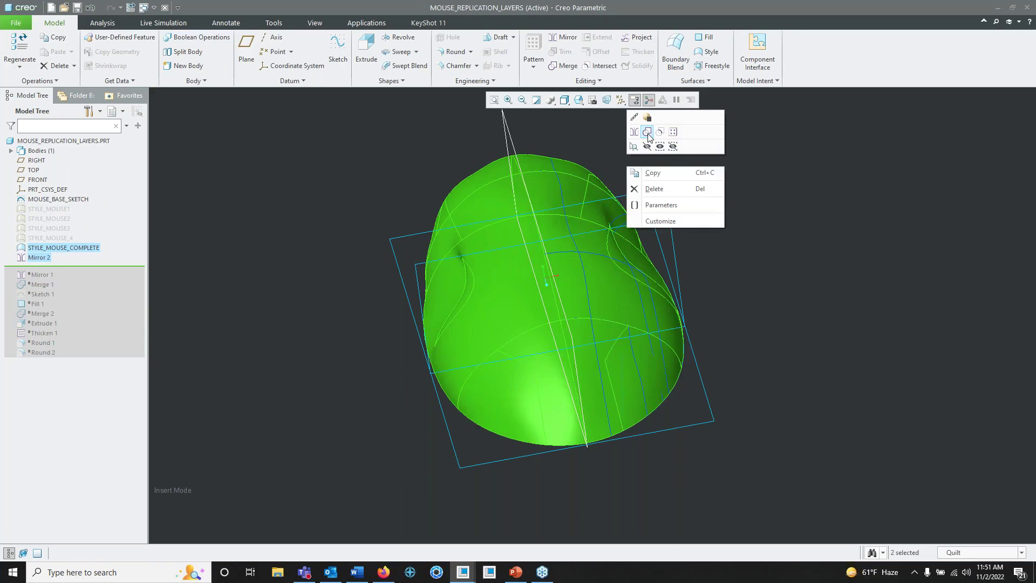
click(647, 132)
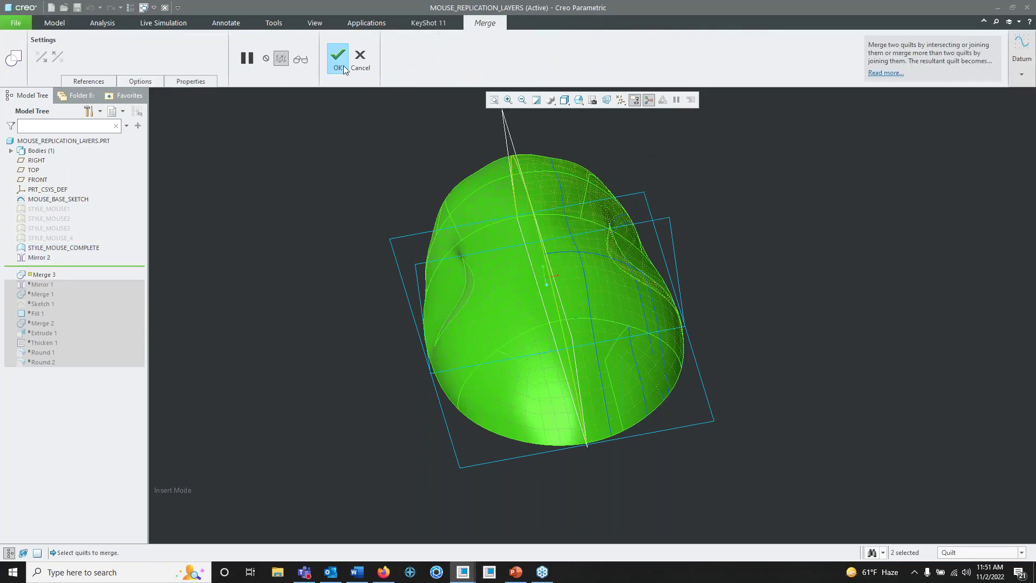
click(339, 58)
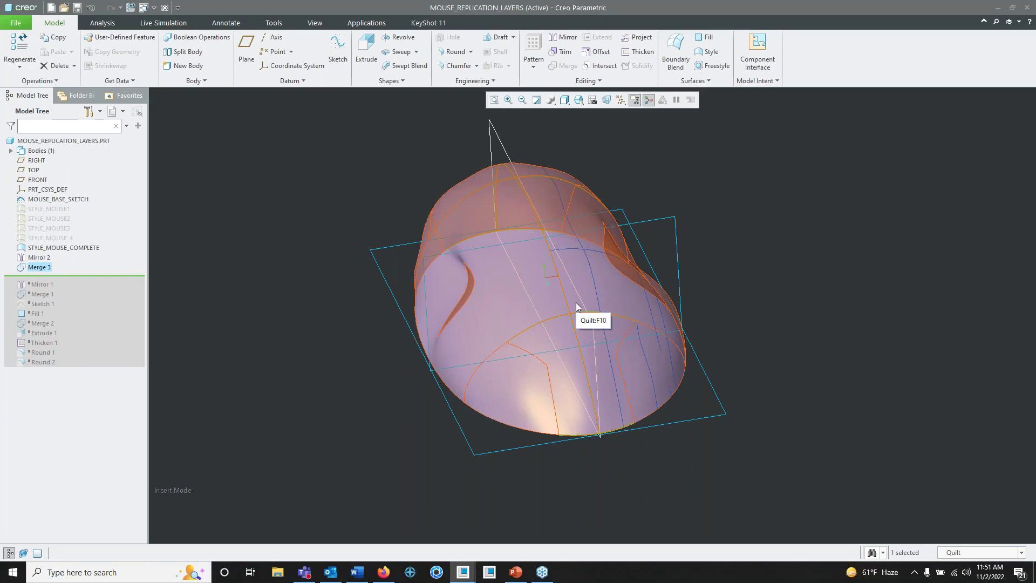
Step: Undo the merge of the two half quilts and the mirroring of the half-mouse quilt
middle_drag(516, 311, 516, 282)
middle_drag(529, 354, 569, 182)
key(ctrl+z)
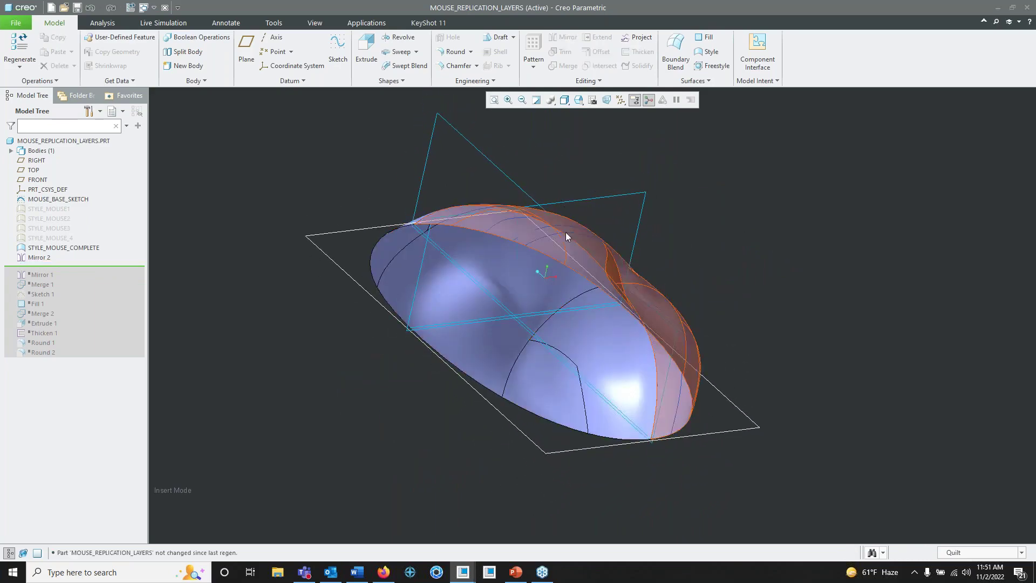
mouse_move(317, 270)
middle_down()
mouse_move(509, 289)
mouse_move(528, 304)
mouse_move(518, 318)
middle_up()
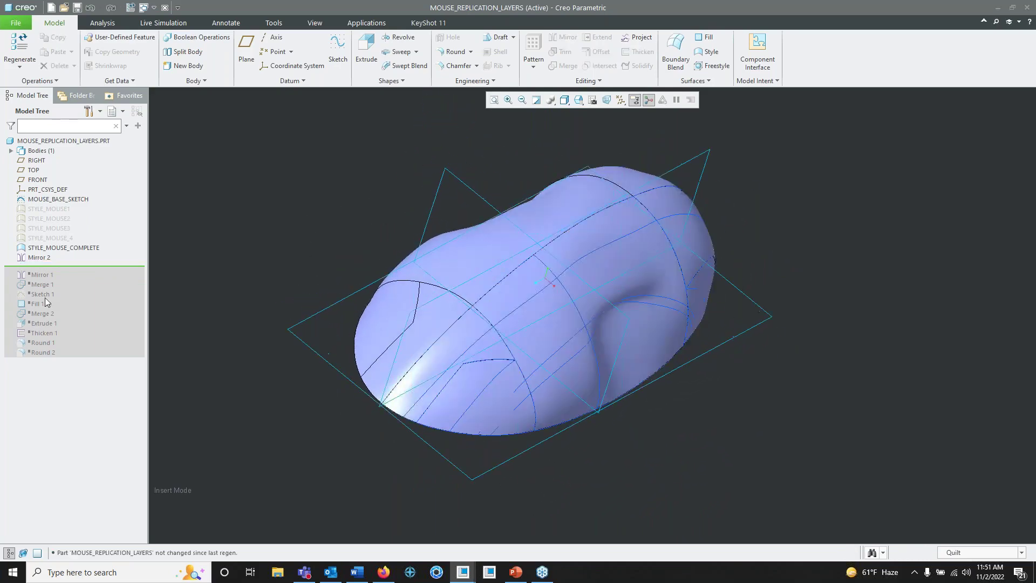
key(ctrl+z)
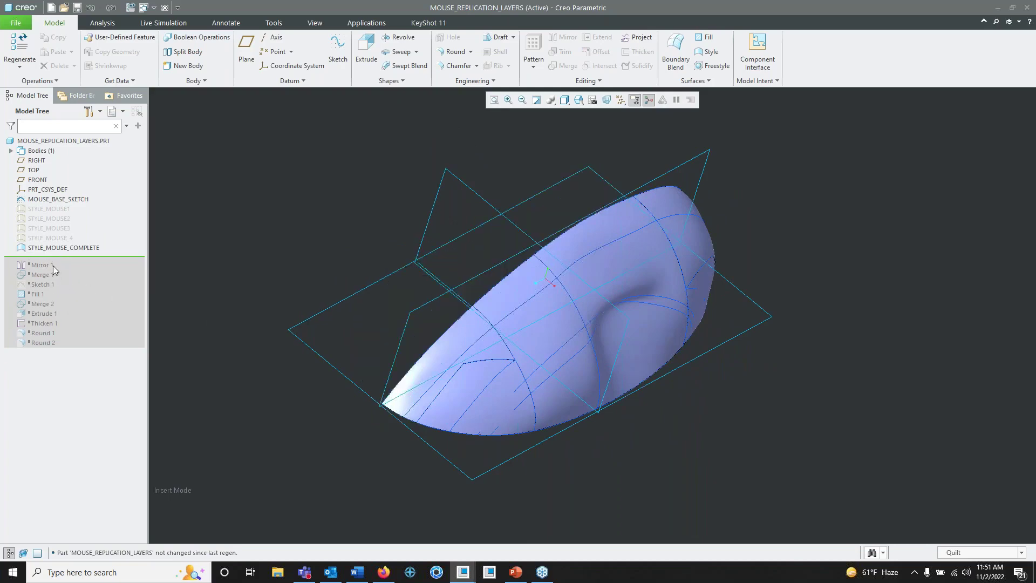
Step: Move the insert position down the feature history past Mirror 1, Merge 1 and Sketch 1 to restore these features
drag(56, 262, 60, 278)
middle_drag(397, 278, 405, 318)
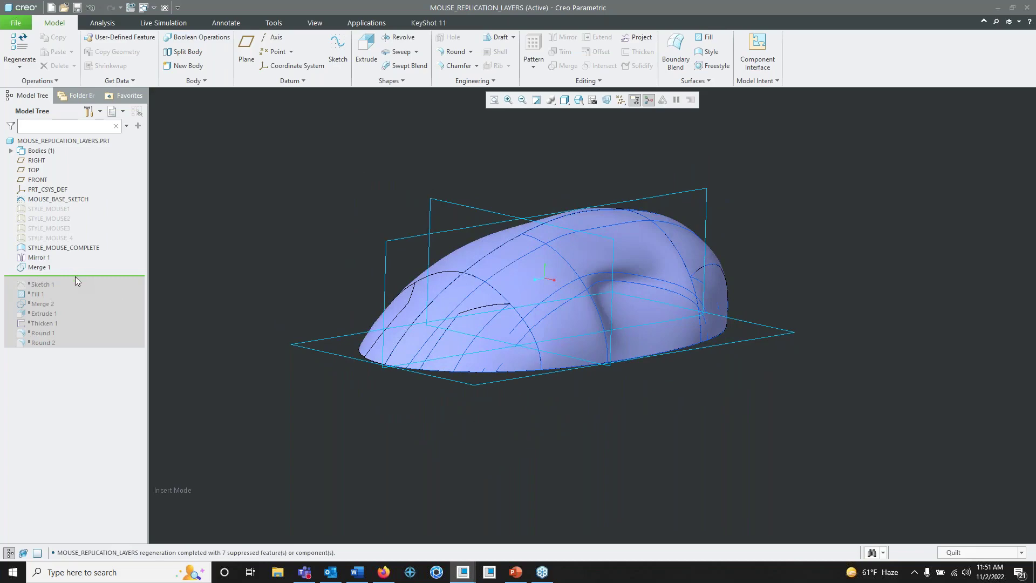
drag(76, 276, 80, 286)
middle_drag(336, 318, 441, 268)
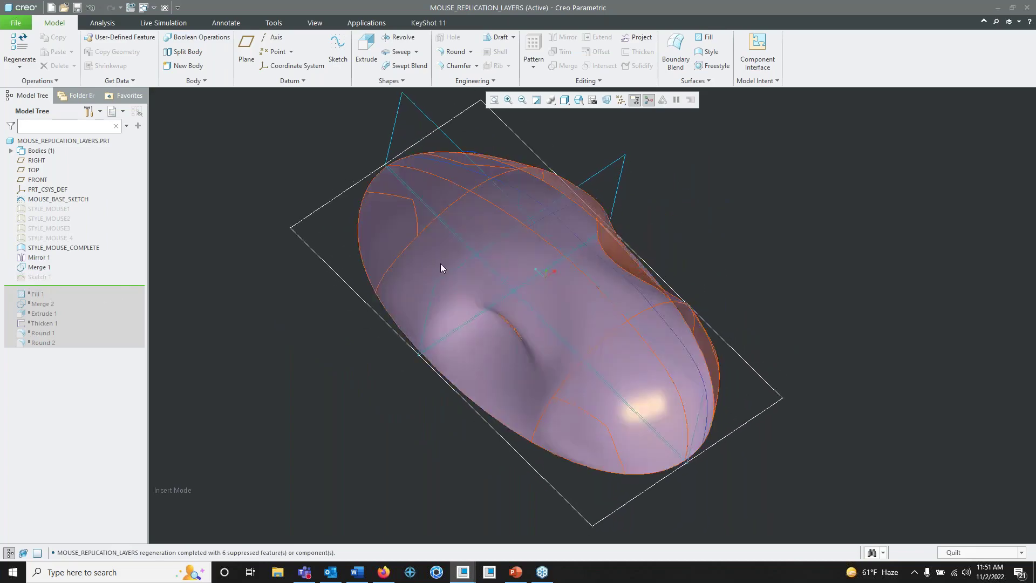
Step: Highlight Sketch 1 and examine its slot outline relative to the mouse body
click(38, 277)
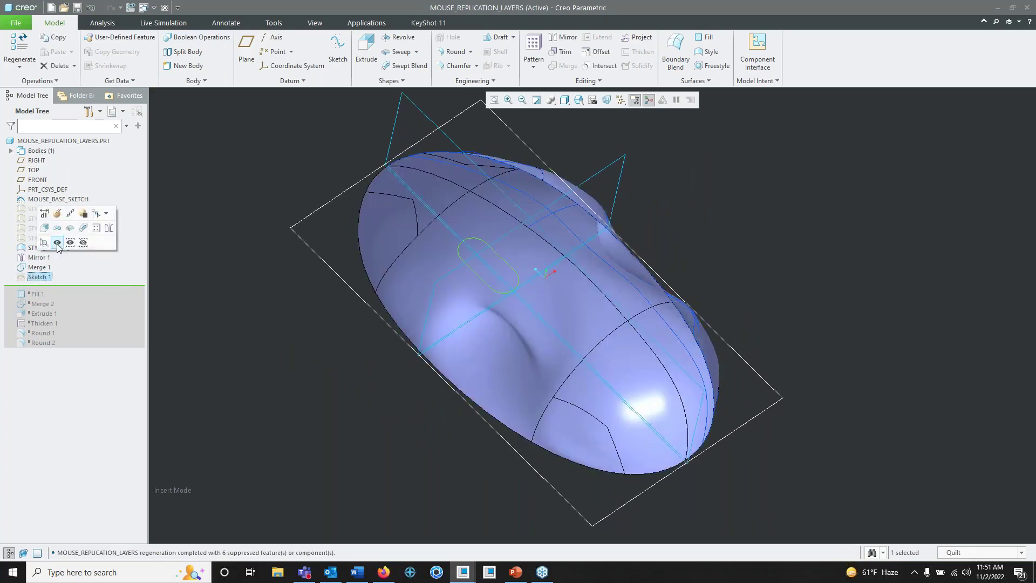
middle_drag(468, 192, 459, 266)
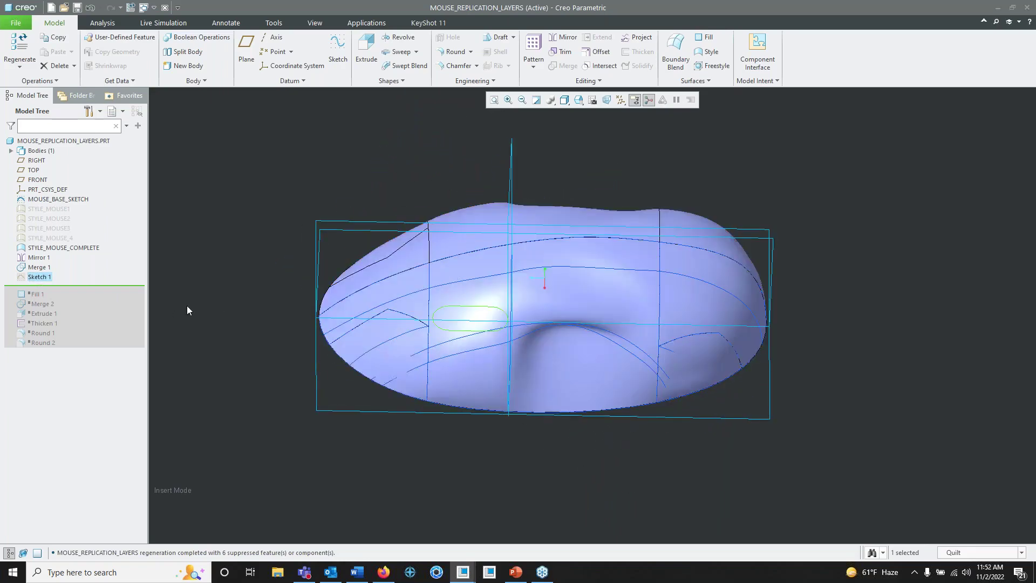
mouse_move(565, 318)
middle_down()
mouse_move(587, 287)
mouse_move(504, 270)
middle_up()
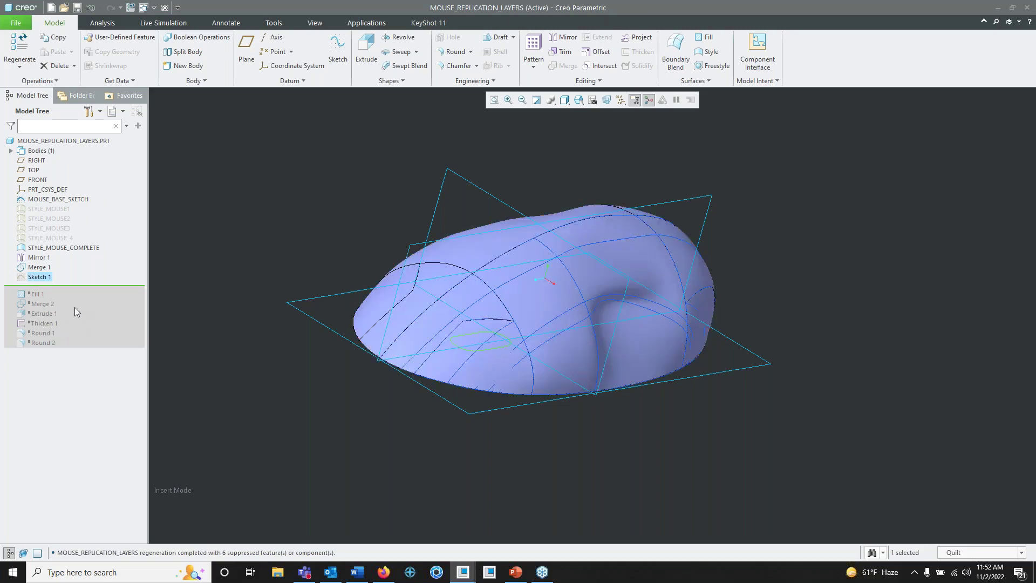
Step: Clear the selection and move the insert position to the end of the feature history, after Round 2
click(268, 215)
drag(79, 286, 89, 346)
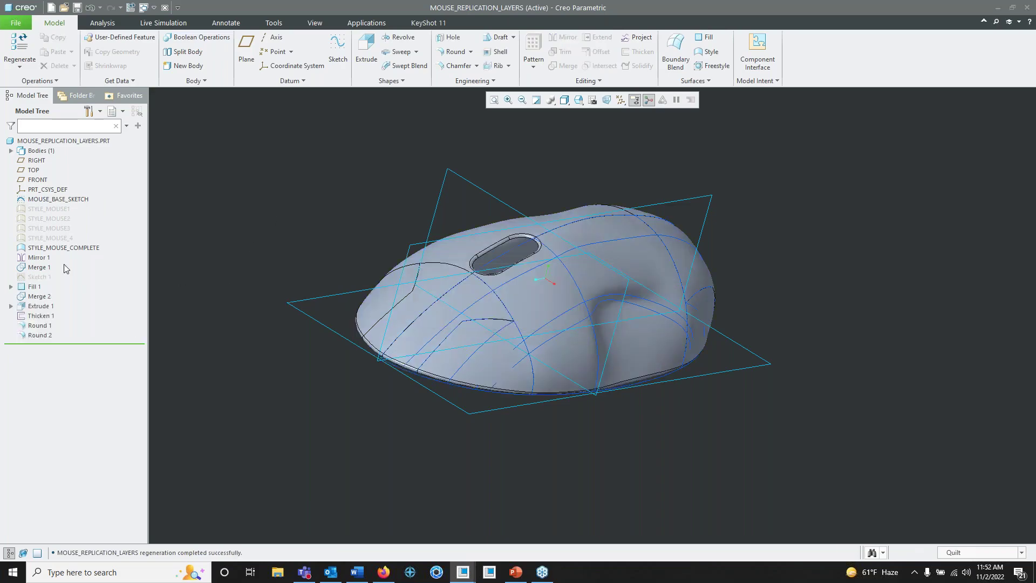
middle_drag(480, 300, 450, 289)
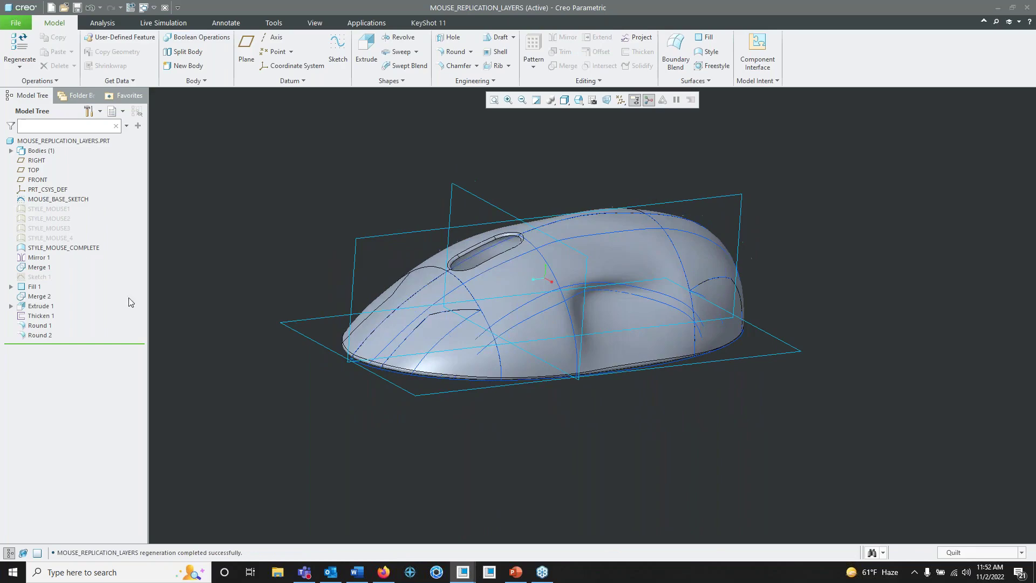
Step: Hide STYLE_MOUSE_COMPLETE and turn off the display of datum planes
click(73, 247)
click(92, 210)
middle_drag(513, 294, 550, 270)
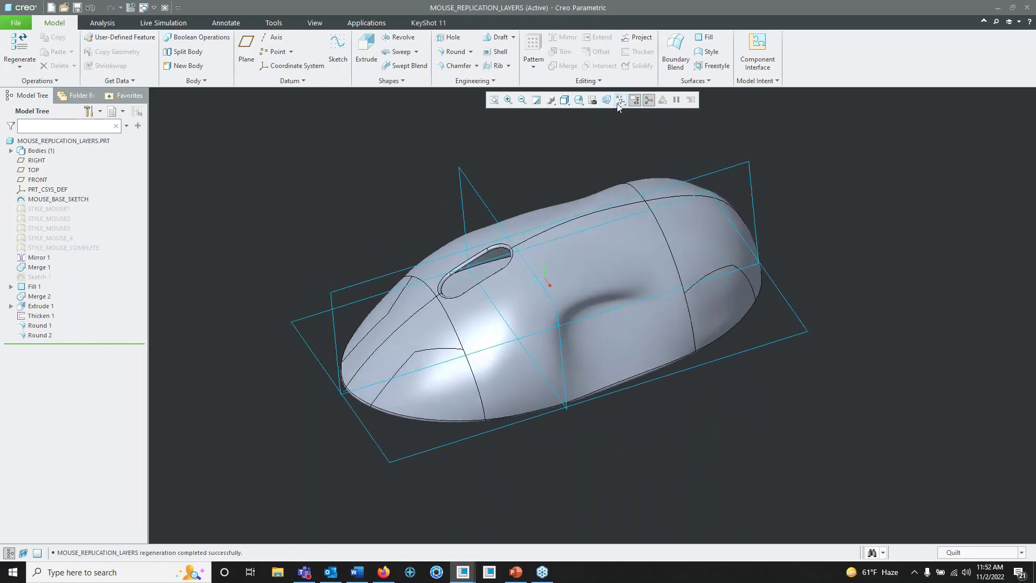
click(621, 100)
click(652, 161)
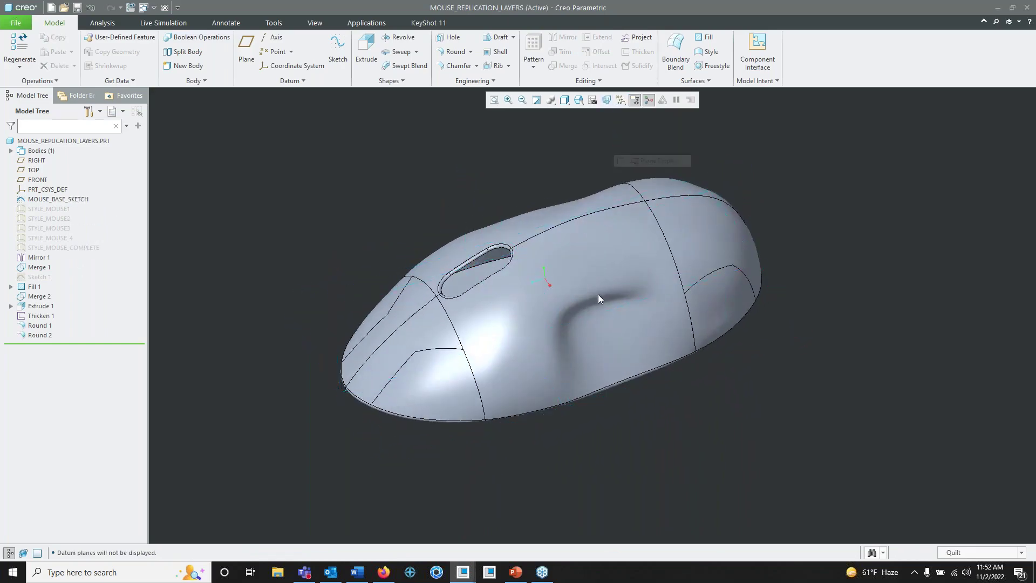
Step: Review the finished mouse body, and switch to the ISDX ppt.pptx presentation in PowerPoint
mouse_move(599, 294)
middle_down()
mouse_move(547, 278)
mouse_move(555, 286)
mouse_move(574, 246)
mouse_move(539, 245)
mouse_move(552, 326)
mouse_move(546, 280)
mouse_move(516, 280)
mouse_move(490, 313)
mouse_move(467, 378)
mouse_move(533, 327)
mouse_move(587, 329)
mouse_move(584, 305)
mouse_move(548, 323)
mouse_move(549, 337)
mouse_move(571, 287)
mouse_move(602, 301)
middle_up()
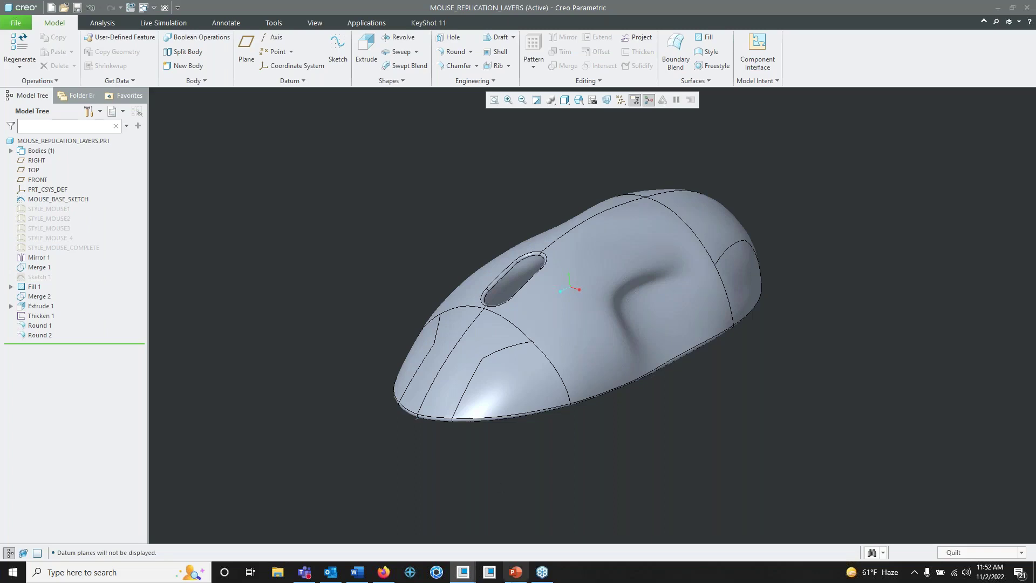
click(515, 572)
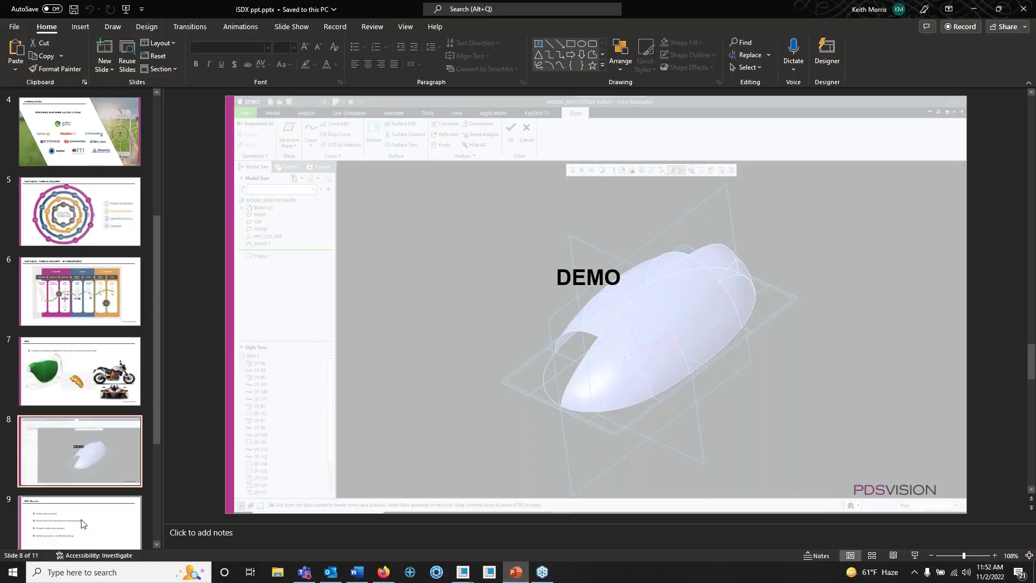